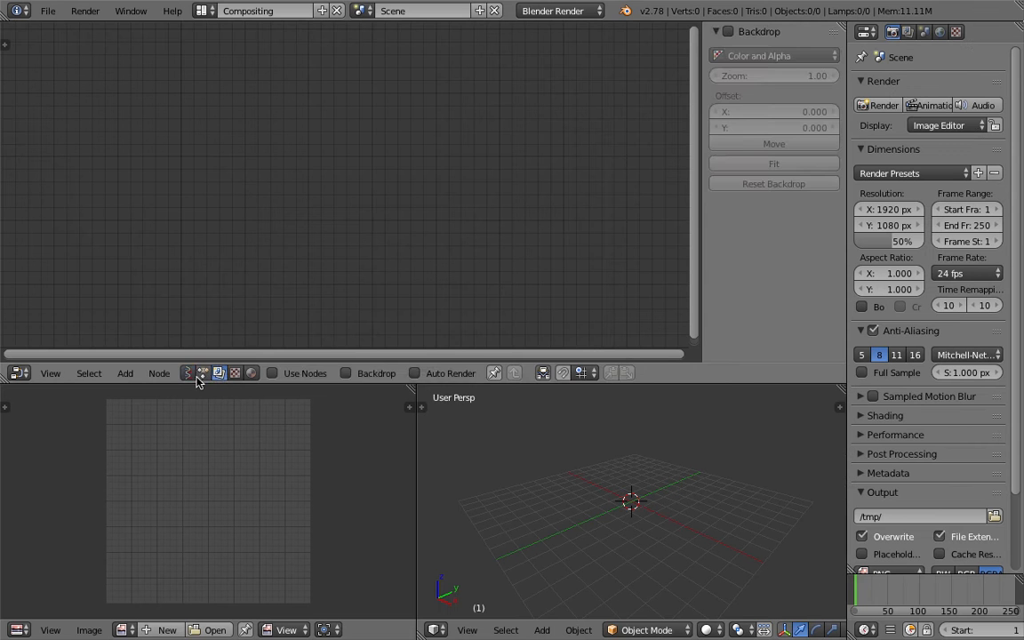
Add a Circle generator node to the Sverchok node tree
key("shift+a")
left_click(382, 137)
type("cir")
key("Return")
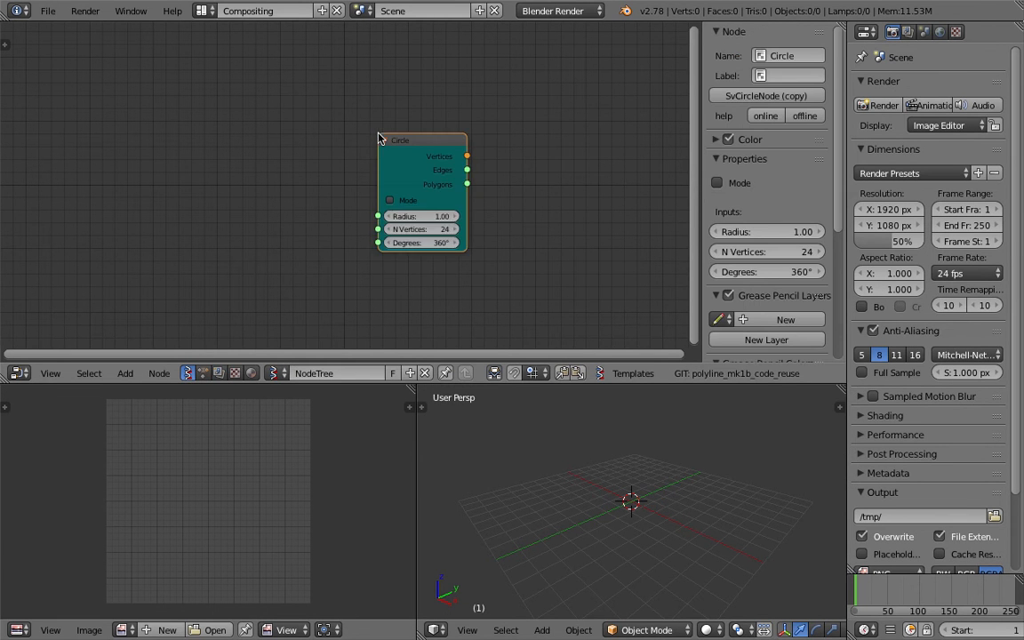
left_click(284, 144)
Add a Viewer Draw node and place it beside the Circle node with a gap between them
key("shift+a")
left_click(533, 147)
type("view")
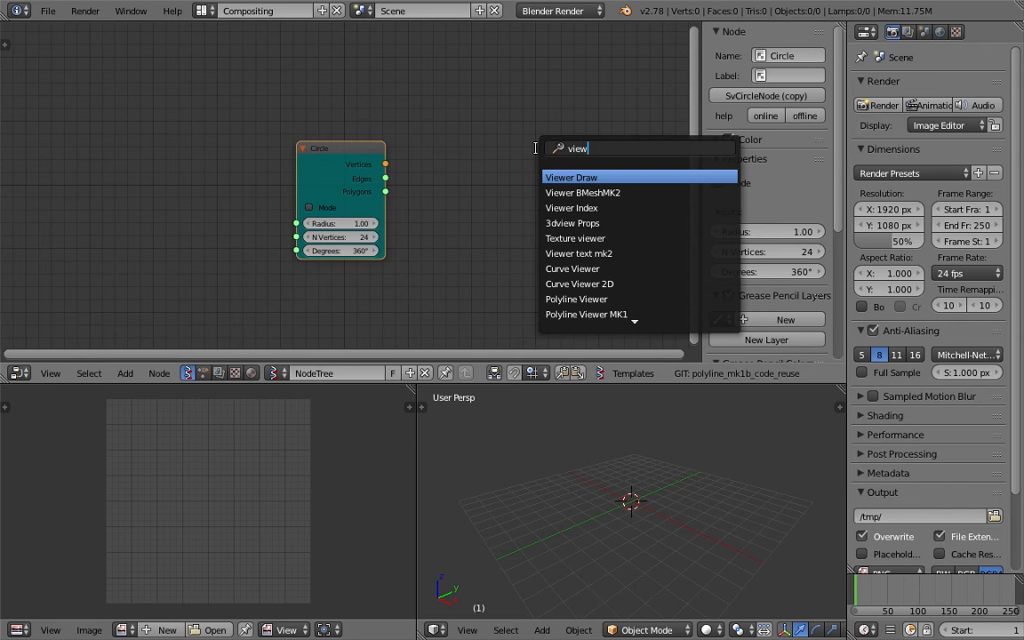
key("Return")
left_click(504, 119)
scroll(475, 135, "up", 2)
middle_click_drag(370, 142, 304, 138)
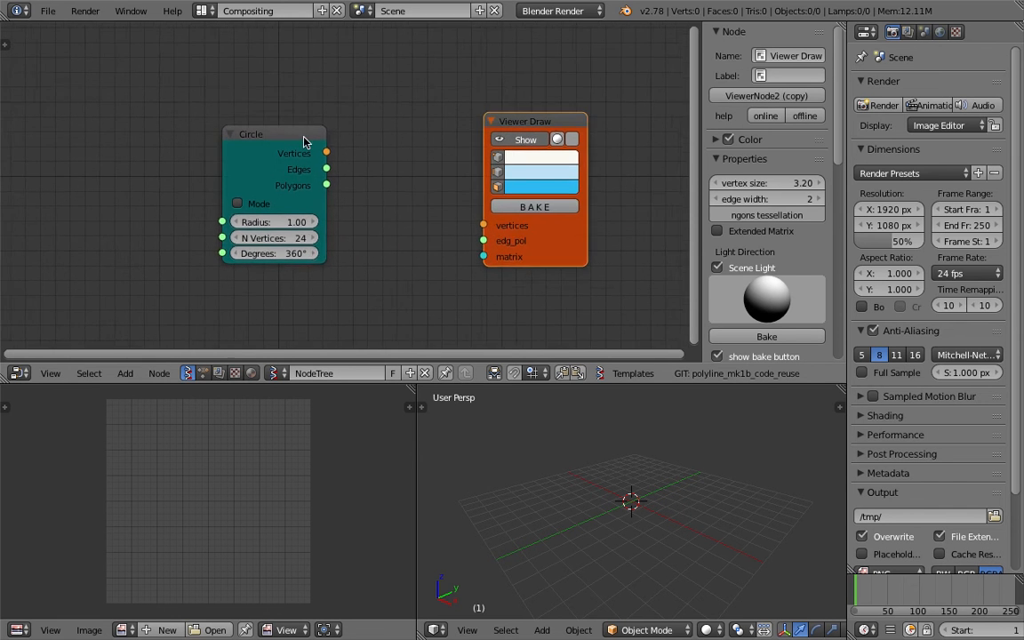
scroll(301, 143, "up", 1)
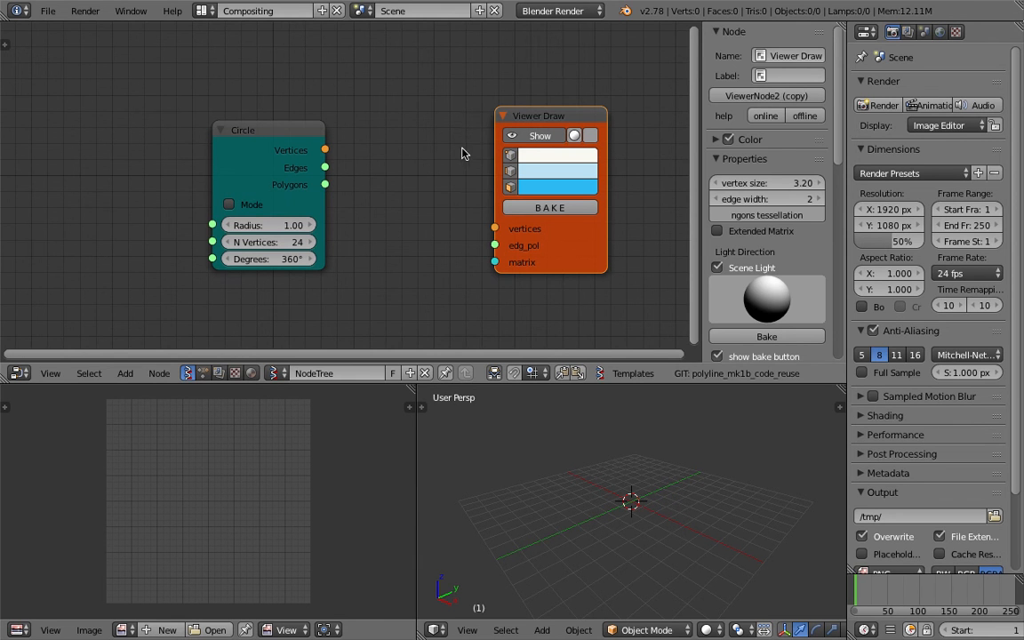
Collapse the node editor's properties region to give the node tree more room
left_click_drag(700, 72, 880, 66)
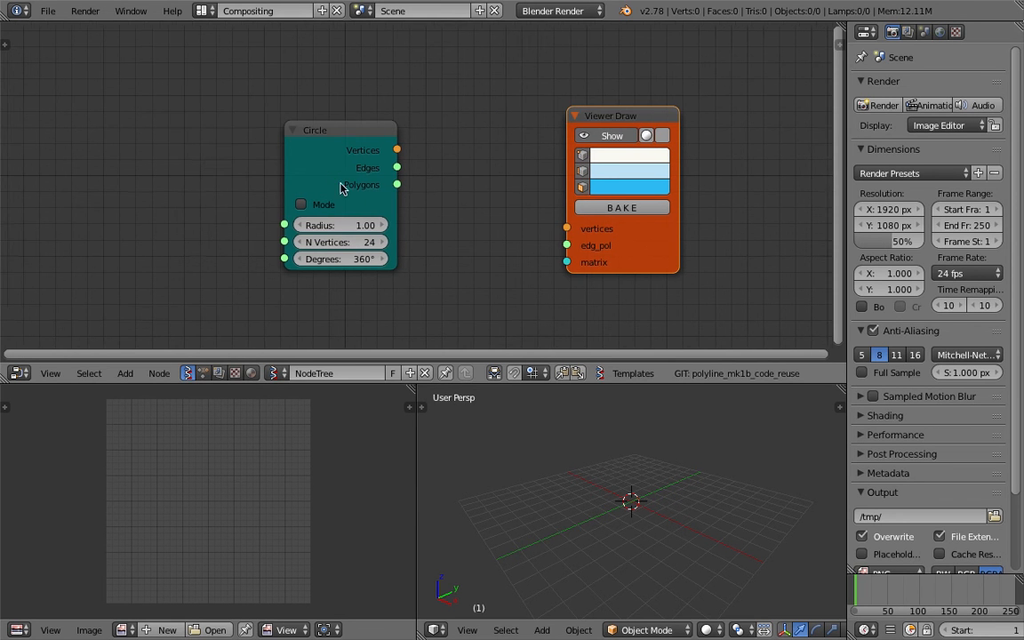
middle_click_drag(344, 188, 332, 170)
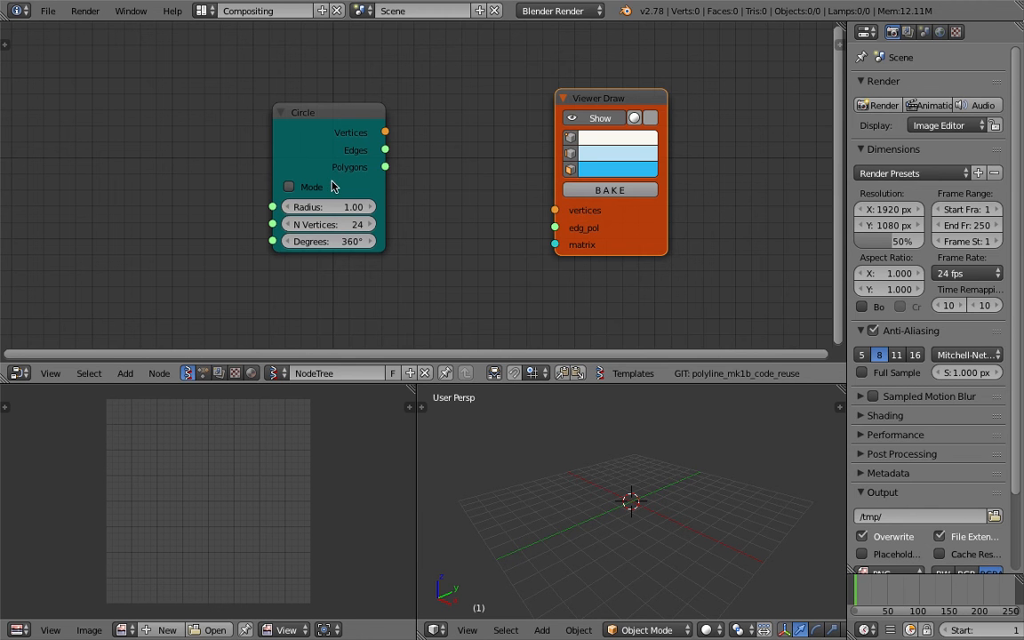
middle_click_drag(508, 461, 590, 487)
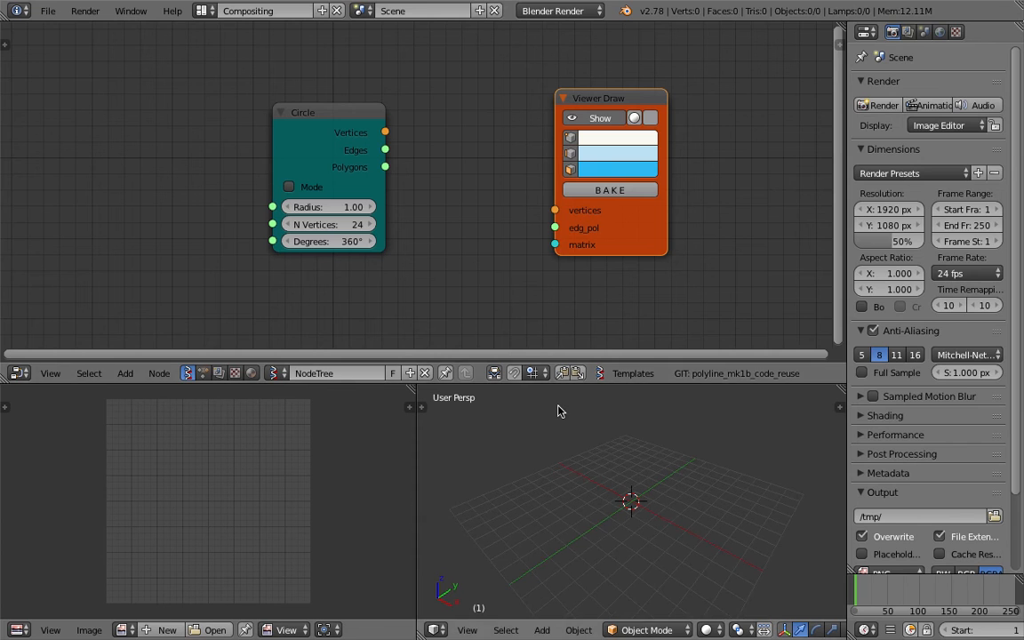
Save the Blender file to the Desktop as pie_demo_001.blend
key("ctrl+s")
left_click(314, 69)
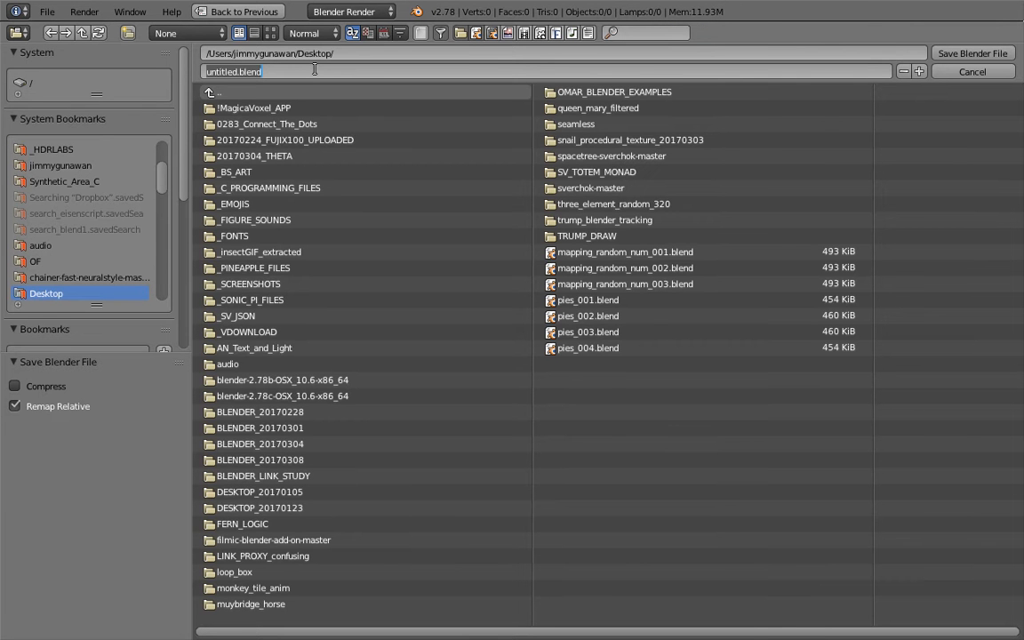
type("pie")
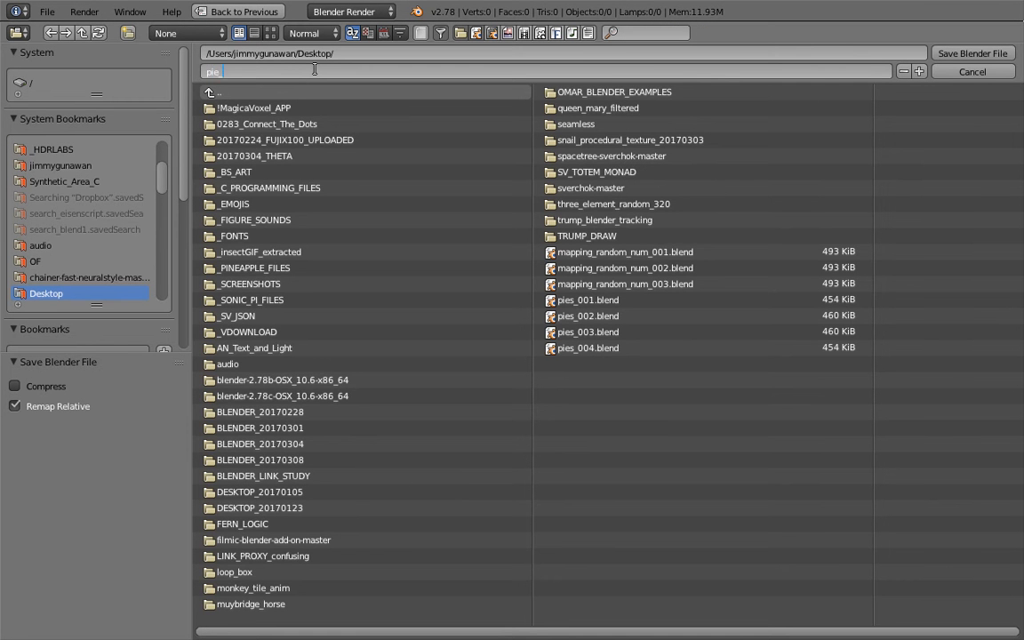
type("_demo_001")
key("Return")
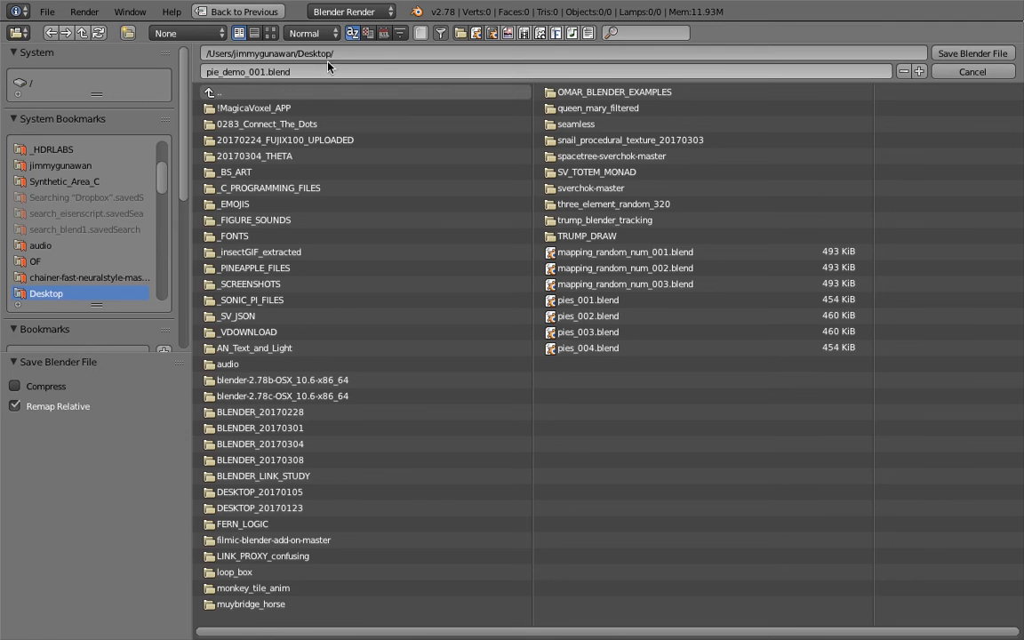
key("Return")
Connect the Circle node's Vertices and Edges outputs to the Viewer Draw's vertices and edg_pol inputs
left_click_drag(270, 93, 554, 209)
left_click_drag(360, 139, 555, 227)
scroll(680, 484, "up", 6)
middle_click_drag(696, 519, 675, 515)
mouse_move(360, 156)
left_mouse_down()
mouse_move(495, 217)
mouse_move(555, 227)
left_mouse_up()
left_click_drag(361, 138, 554, 228)
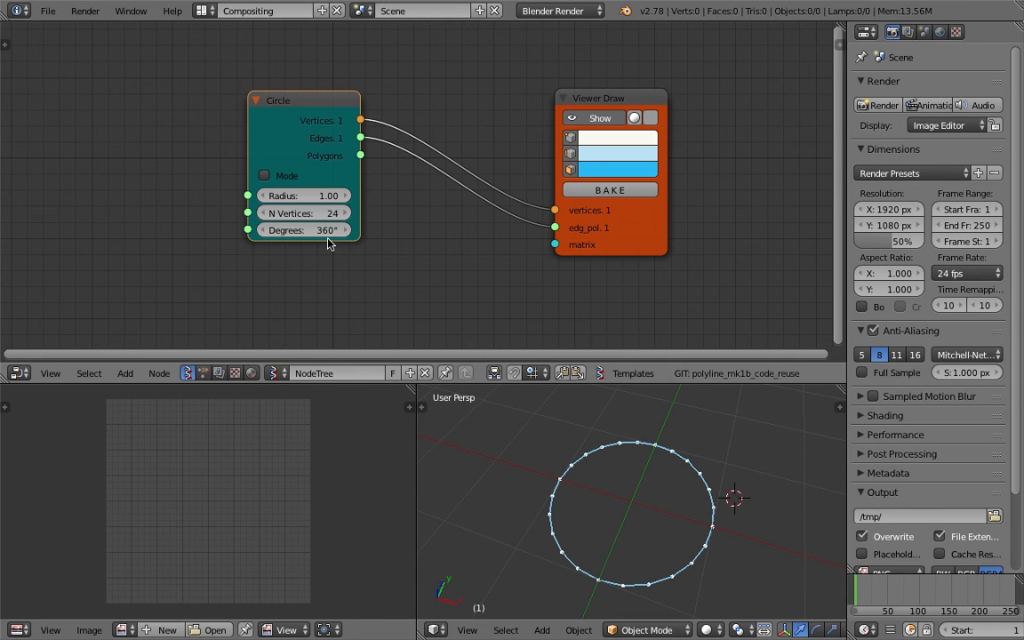
Enable Mode on the Circle node and reduce its Degrees to 40.32 to form a pie slice
left_click(286, 180)
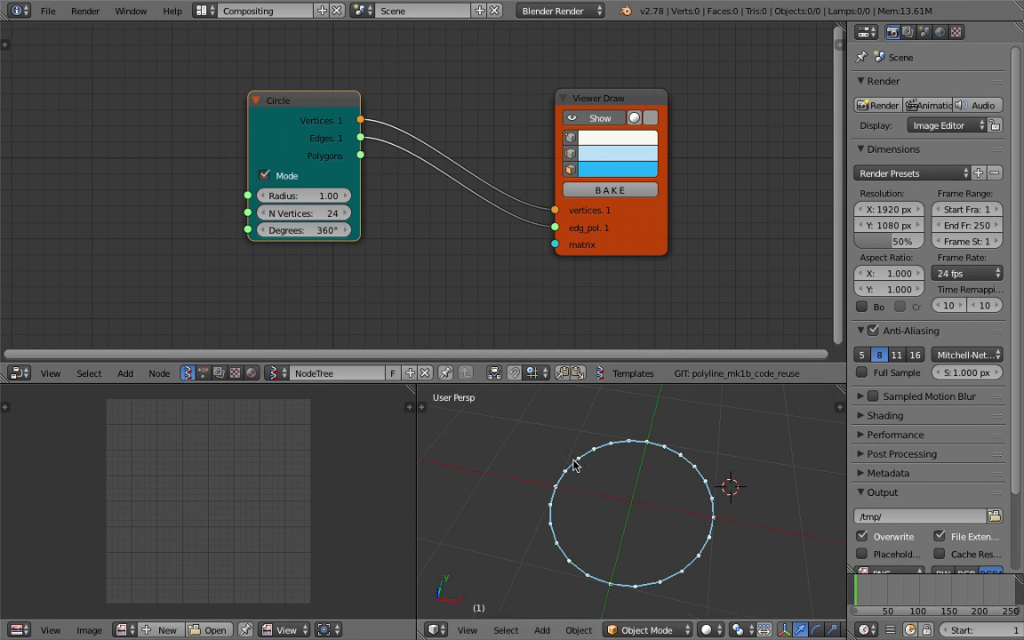
left_click_drag(302, 230, 276, 230)
middle_click_drag(721, 567, 757, 583)
left_click_drag(311, 230, 158, 230)
scroll(633, 508, "up", 4)
middle_click_drag(633, 508, 562, 489)
Save the current file over its existing version
key("ctrl+s")
left_click(601, 462)
scroll(698, 478, "up", 1)
scroll(649, 449, "down", 2)
key("ctrl+s")
mouse_move(505, 248)
middle_mouse_down()
mouse_move(525, 220)
mouse_move(457, 146)
middle_mouse_up()
left_click(524, 221)
Add an NGon node and place it below the Circle node
scroll(461, 149, "down", 2)
key("shift+a")
left_click(423, 197)
type("no")
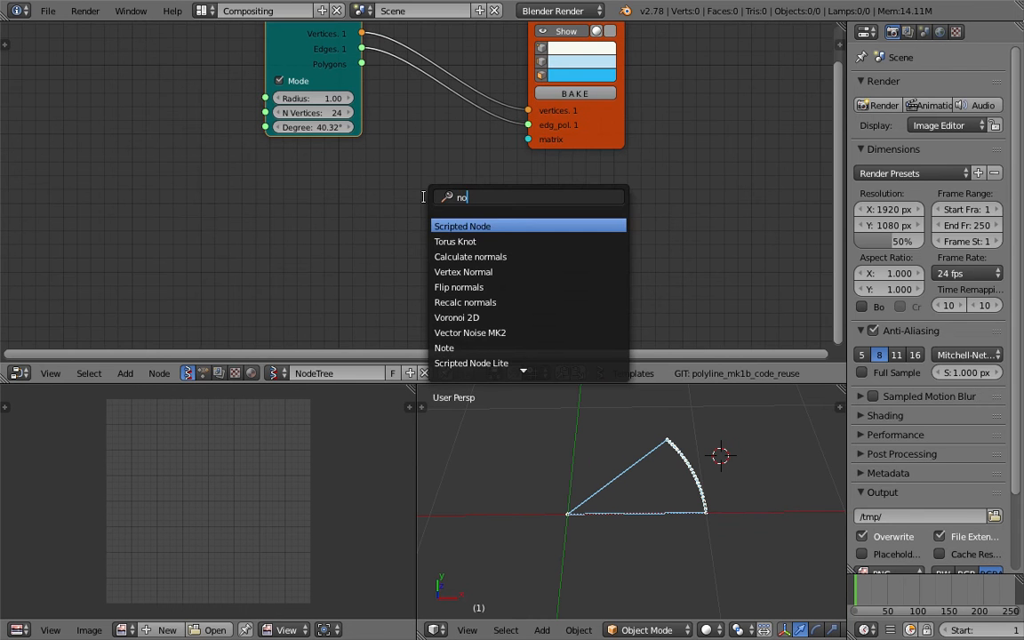
key("BackSpace")
type("gon")
key("Return")
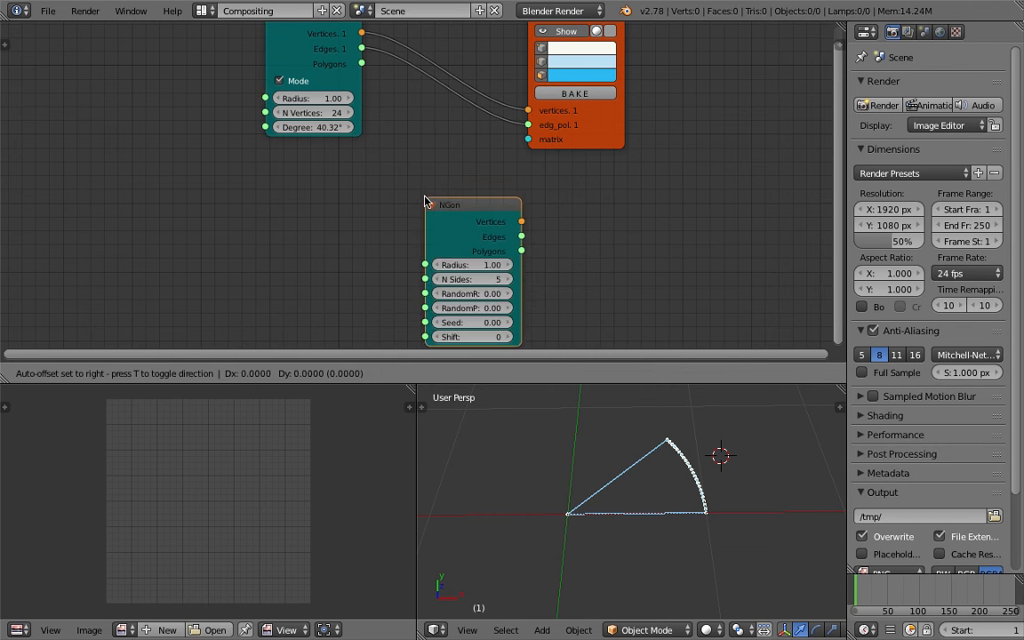
left_click(251, 147)
Connect the NGon's Vertices and Polygons to the Viewer Draw, with Radius 0.76 and N Sides 12
mouse_move(362, 173)
middle_mouse_down()
mouse_move(369, 217)
mouse_move(361, 190)
middle_mouse_up()
left_click_drag(348, 193, 527, 129)
mouse_move(347, 222)
left_mouse_down()
mouse_move(484, 147)
mouse_move(528, 143)
left_mouse_up()
left_click_drag(298, 251, 320, 240)
middle_click_drag(262, 154, 269, 156)
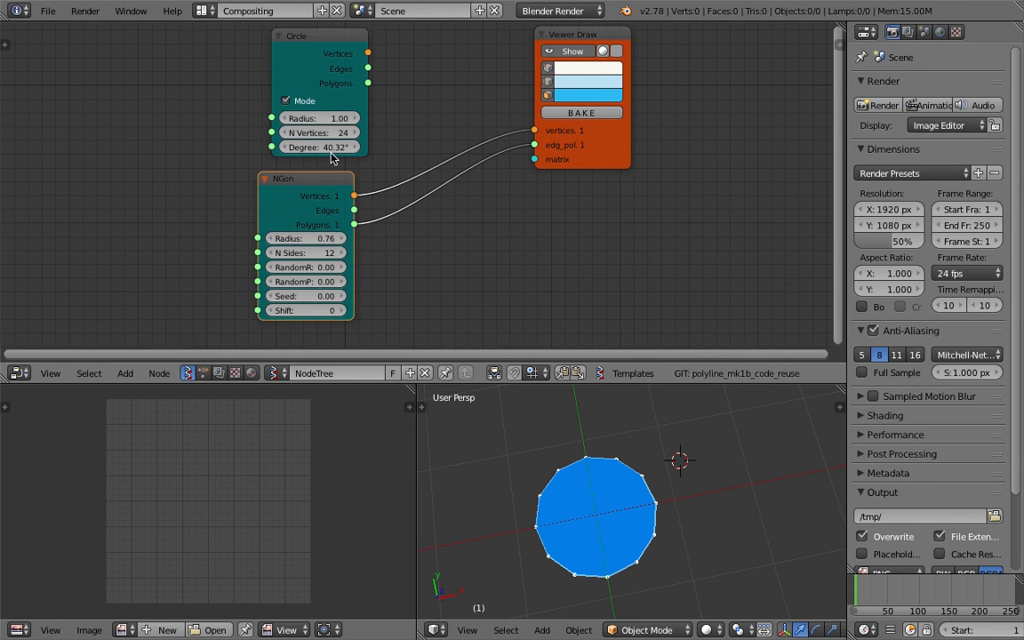
Delete the NGon node from the node tree
left_click_drag(313, 181, 343, 190)
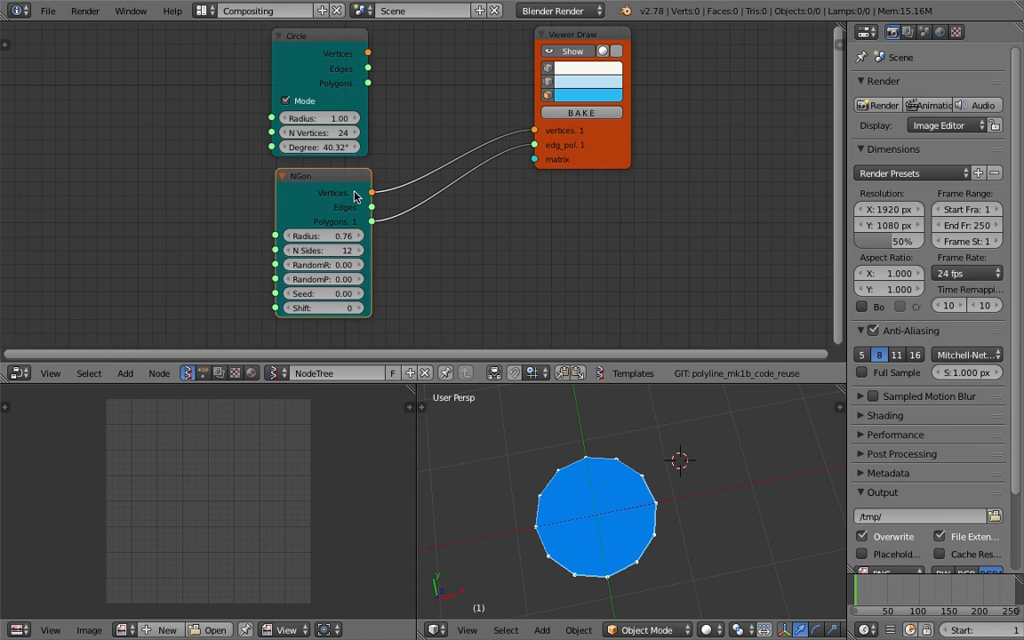
key("x")
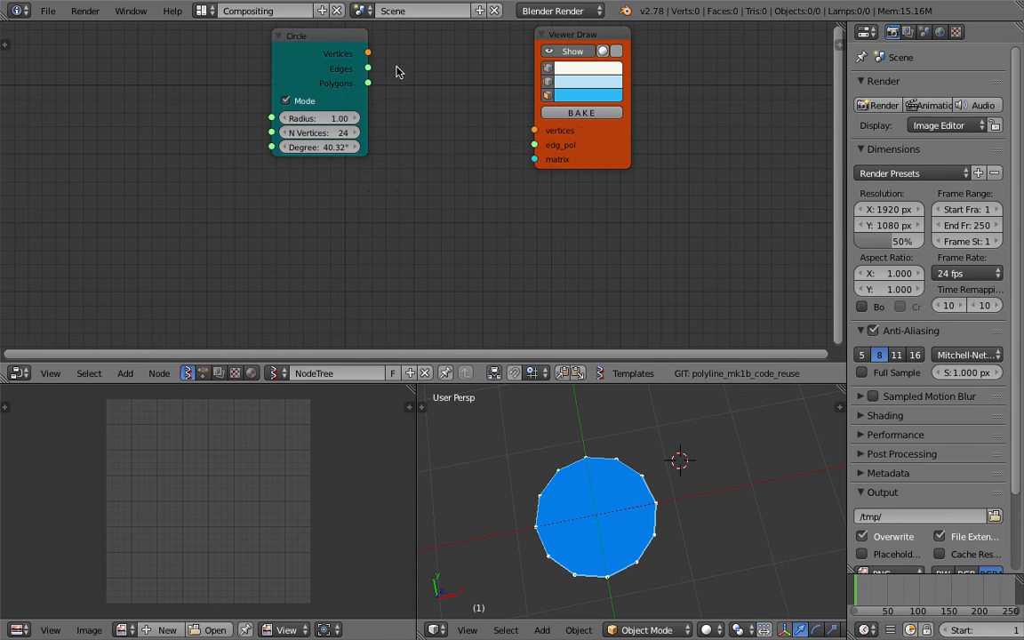
Move the Circle node nearer the Viewer Draw and connect its Vertices and Polygons to vertices and edg_pol
left_click_drag(346, 55, 369, 77)
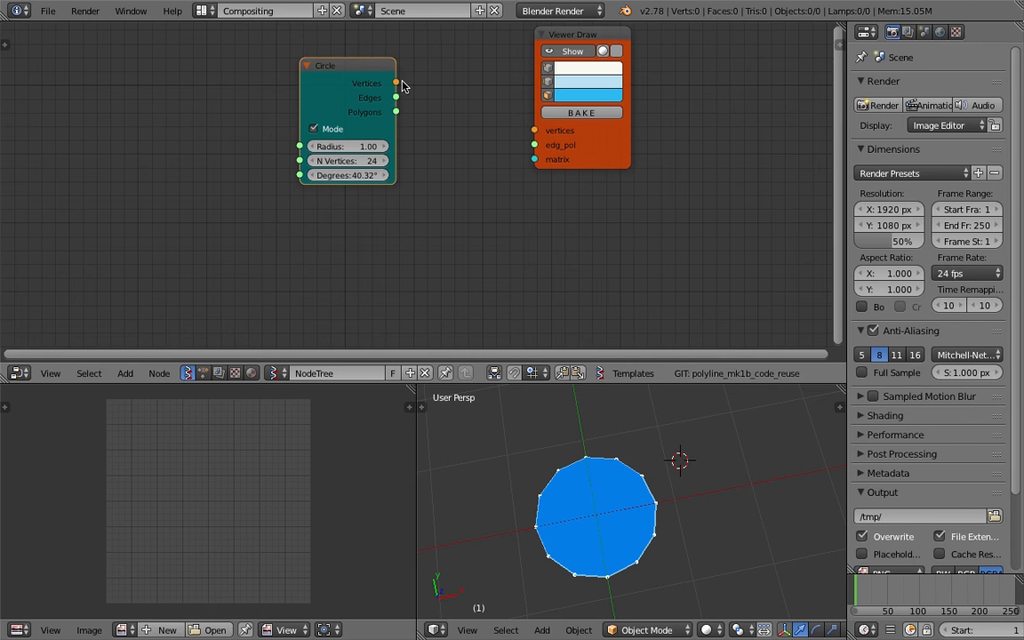
left_click_drag(397, 83, 533, 130)
left_click_drag(396, 112, 533, 145)
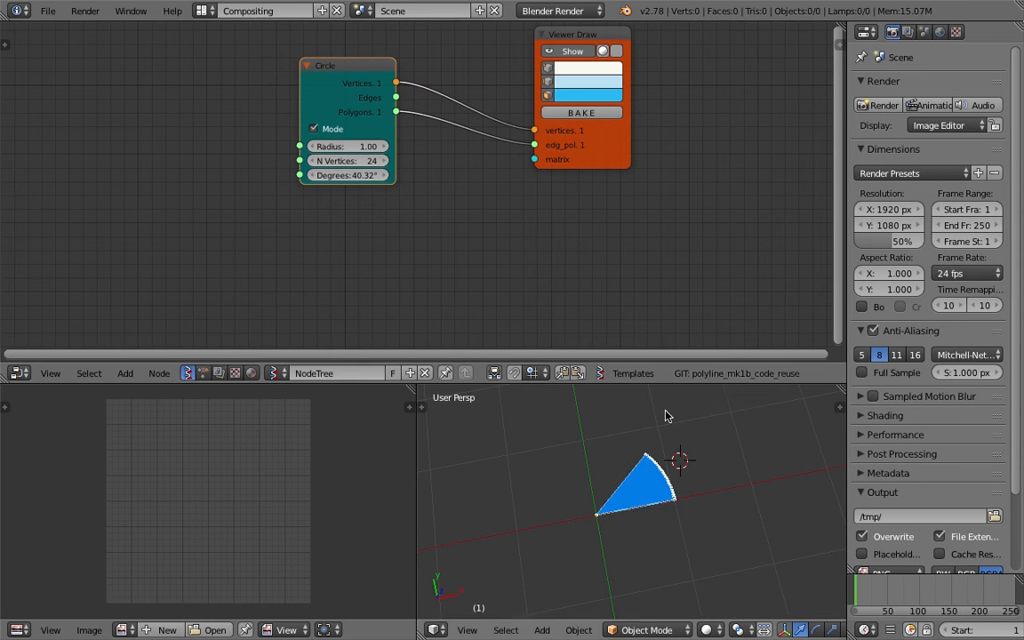
Merge the 3D view over the adjacent image editor area and save the file
left_click_drag(421, 406, 384, 403)
key("ctrl+s")
left_click(490, 491)
middle_click_drag(491, 490, 414, 450)
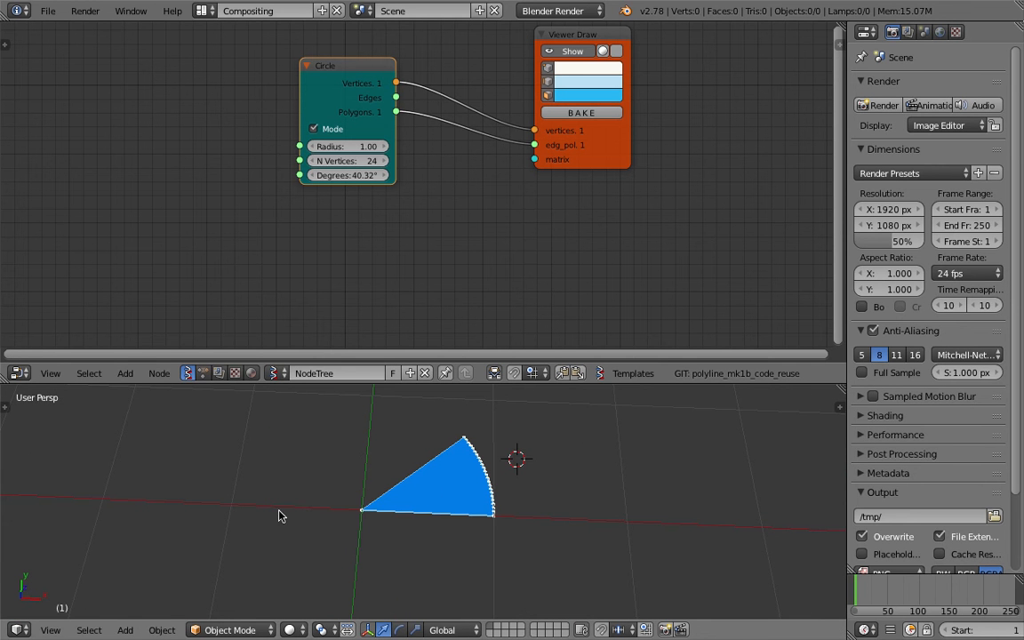
middle_click_drag(359, 481, 387, 481, "shift")
Reduce the Circle node's N Vertices to 12 and enlarge the 3D view around the slice
left_click_drag(362, 161, 337, 161)
middle_click_drag(521, 420, 601, 393)
left_click_drag(538, 360, 497, 130)
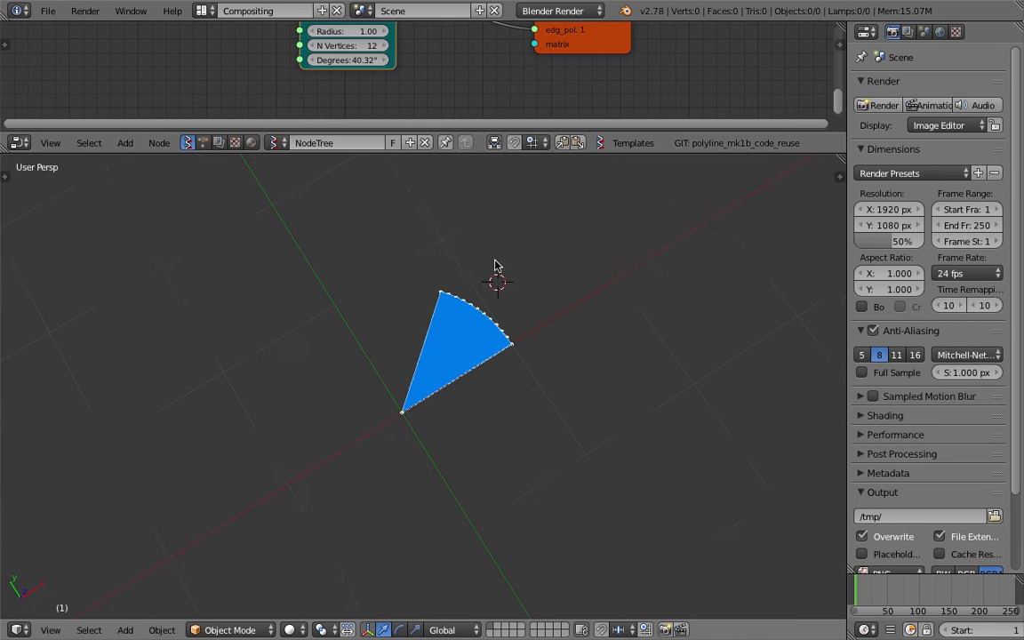
middle_click_drag(495, 264, 551, 271)
middle_click_drag(502, 289, 521, 333, "shift")
scroll(520, 333, "up", 4)
Save the file over its existing version
key("ctrl+s")
left_click(463, 325)
middle_click_drag(404, 302, 404, 320, "shift")
scroll(391, 316, "up", 1)
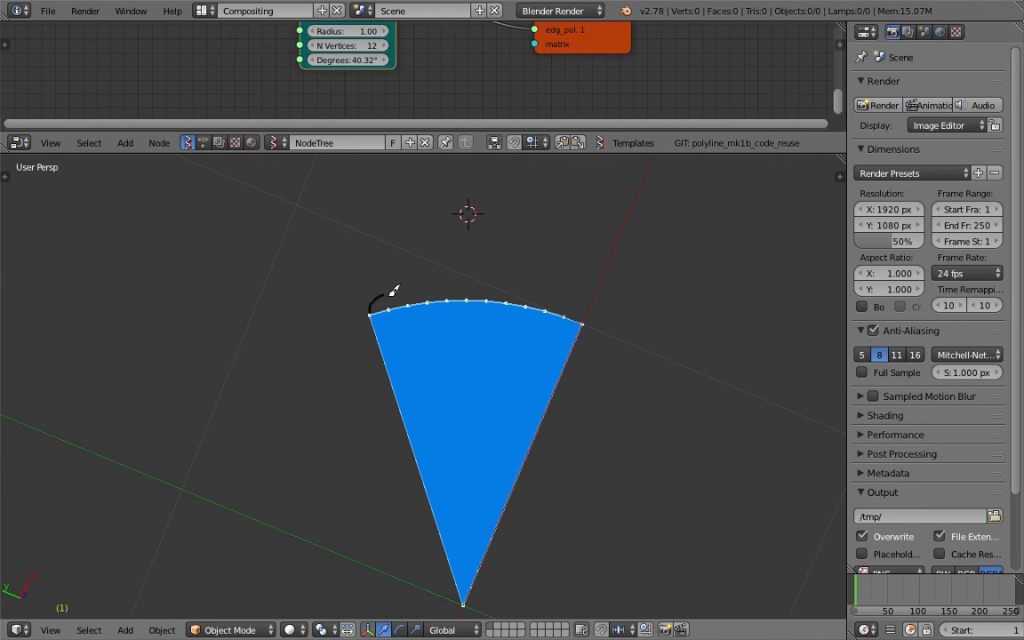
Sketch a Grease Pencil stroke along the slice's curved edge and undo it
mouse_move(427, 286)
left_mouse_down()
mouse_move(478, 273)
mouse_move(562, 293)
left_mouse_up()
middle_click_drag(593, 336, 484, 320)
middle_click_drag(591, 400, 471, 395)
key("ctrl+z")
mouse_move(538, 403)
middle_mouse_down()
mouse_move(451, 403)
mouse_move(503, 365)
mouse_move(540, 195)
middle_mouse_up()
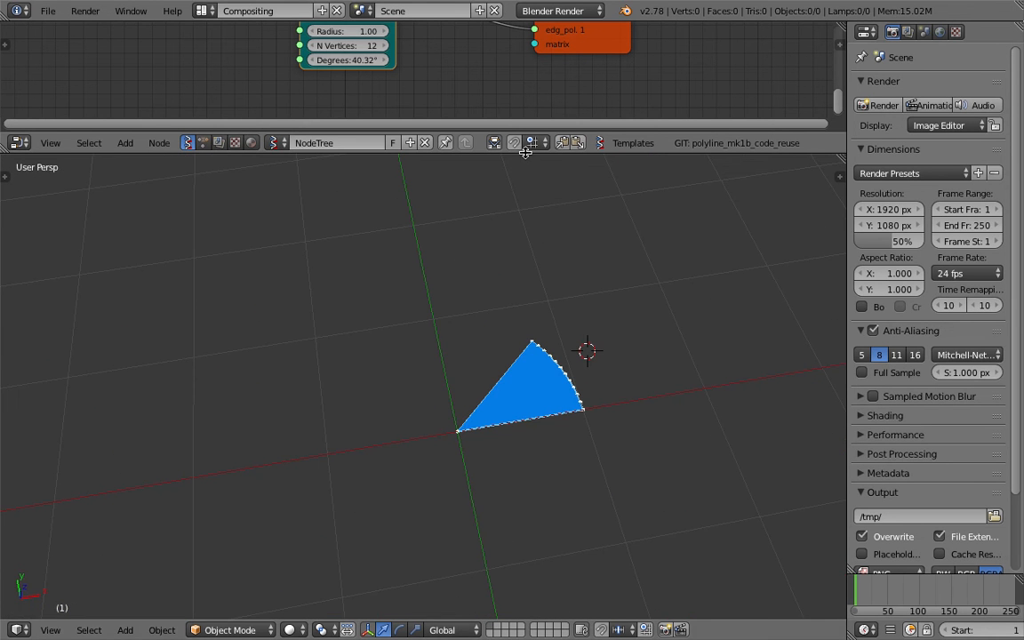
Enlarge the node editor again and set the Circle node's Degrees to 30
left_click_drag(526, 154, 515, 356)
scroll(431, 175, "up", 4)
middle_click_drag(446, 166, 434, 200)
left_click(335, 189)
type("39")
key("Return")
left_click(319, 188)
type("30")
key("Return")
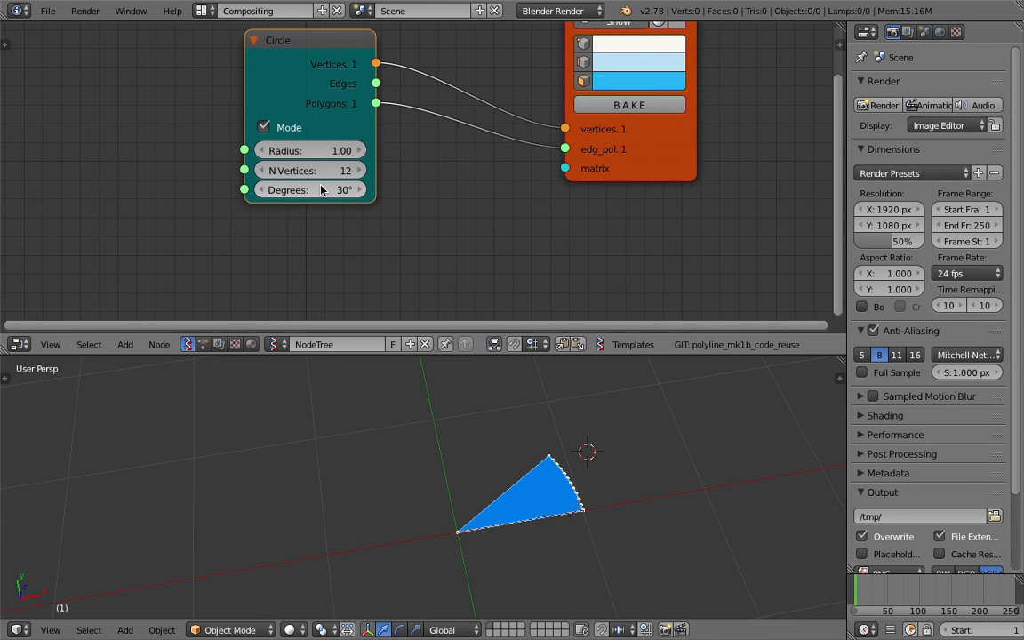
Move the Viewer Draw node farther from the Circle node to make room between them
left_click_drag(688, 148, 734, 139)
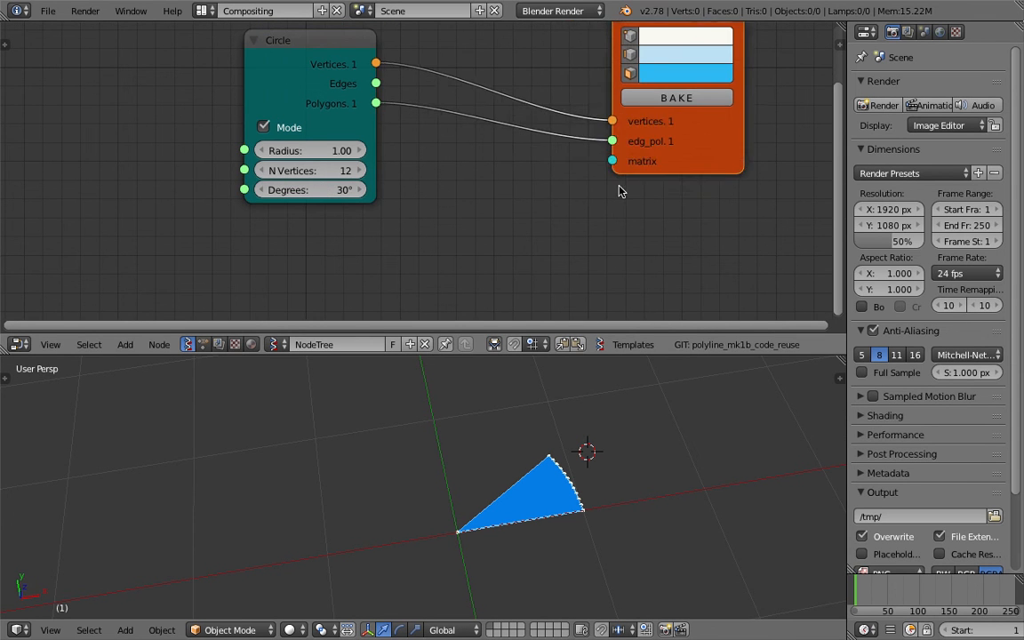
scroll(608, 200, "down", 2)
middle_click_drag(605, 199, 633, 204)
left_click_drag(637, 353, 636, 355)
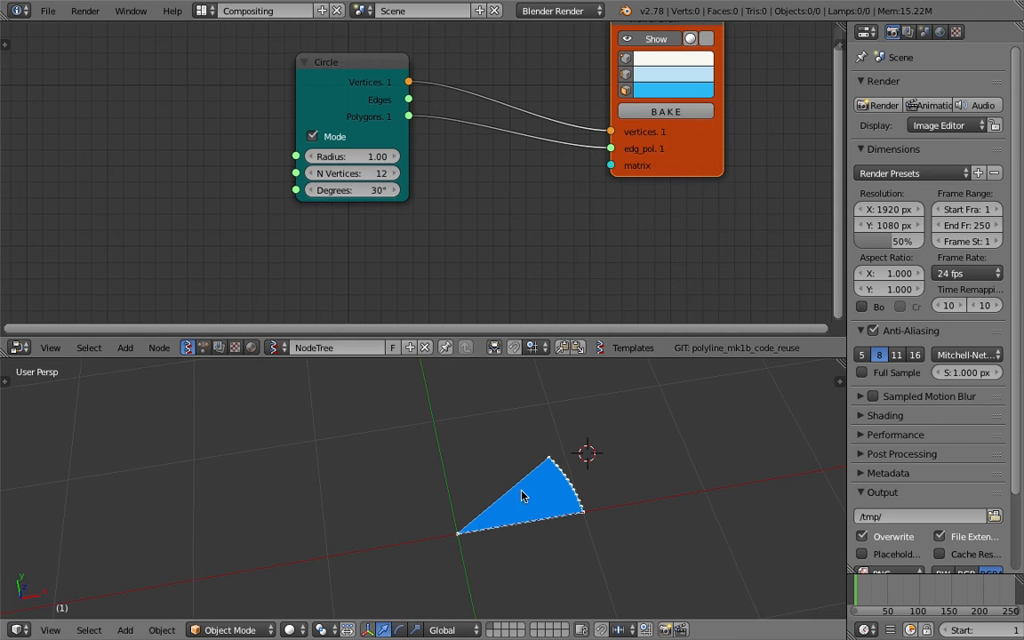
middle_click_drag(373, 489, 356, 484)
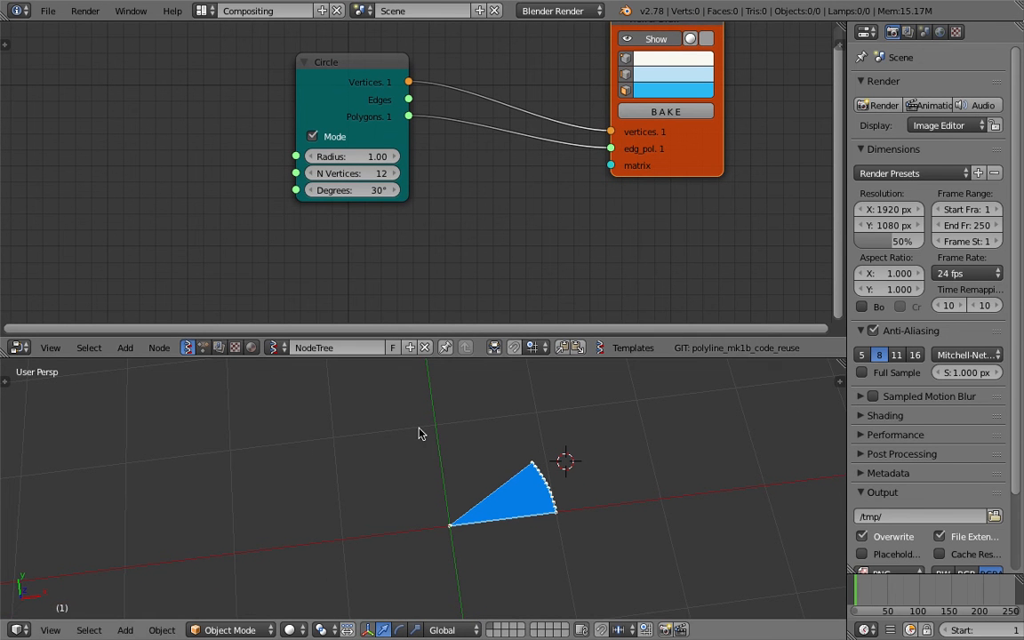
Add a Matrix in node below the Circle and connect its Matrix output to the Viewer Draw's matrix input
middle_click_drag(437, 218, 440, 208)
key("alt+space")
type("matrix i")
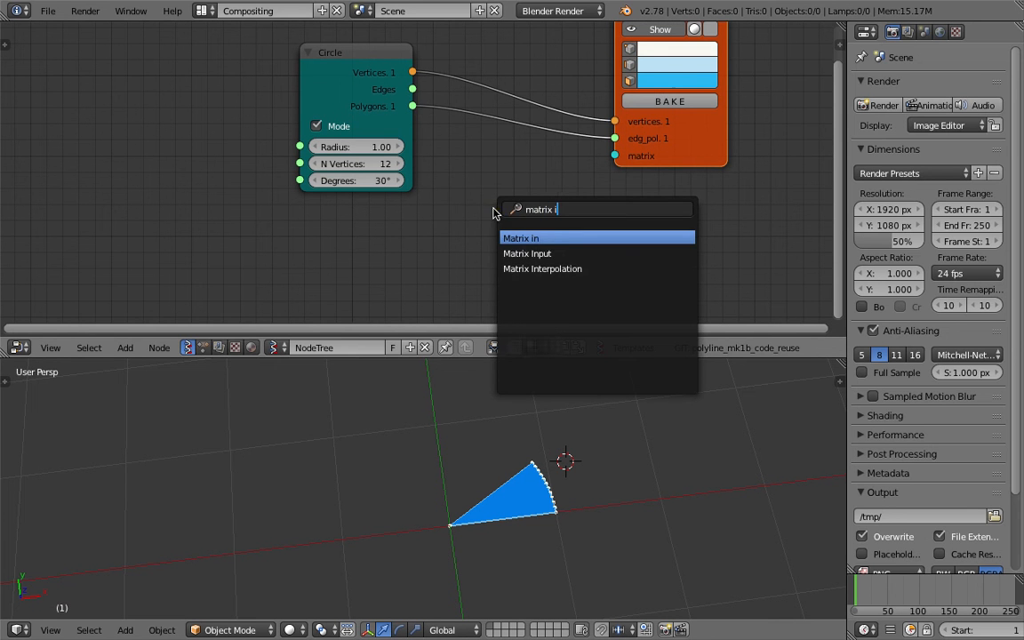
key("Return")
left_click(537, 205)
left_click_drag(553, 213, 614, 156)
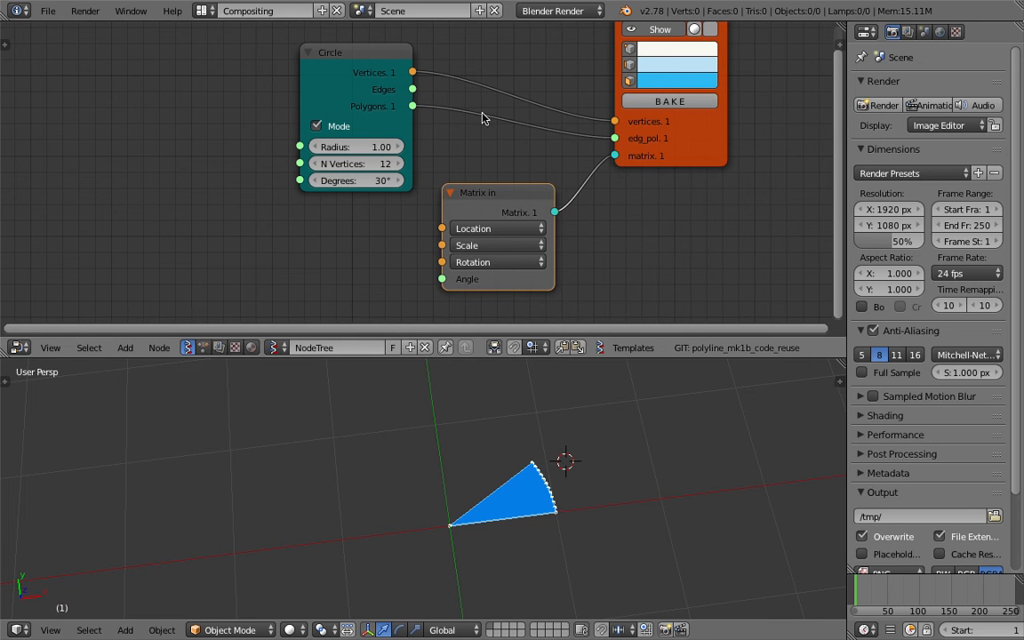
Move the Circle node above Matrix in, add a Vector X | Y | Z node and connect it to Matrix in's Rotation input
left_click_drag(346, 59, 453, 37)
key("alt+space")
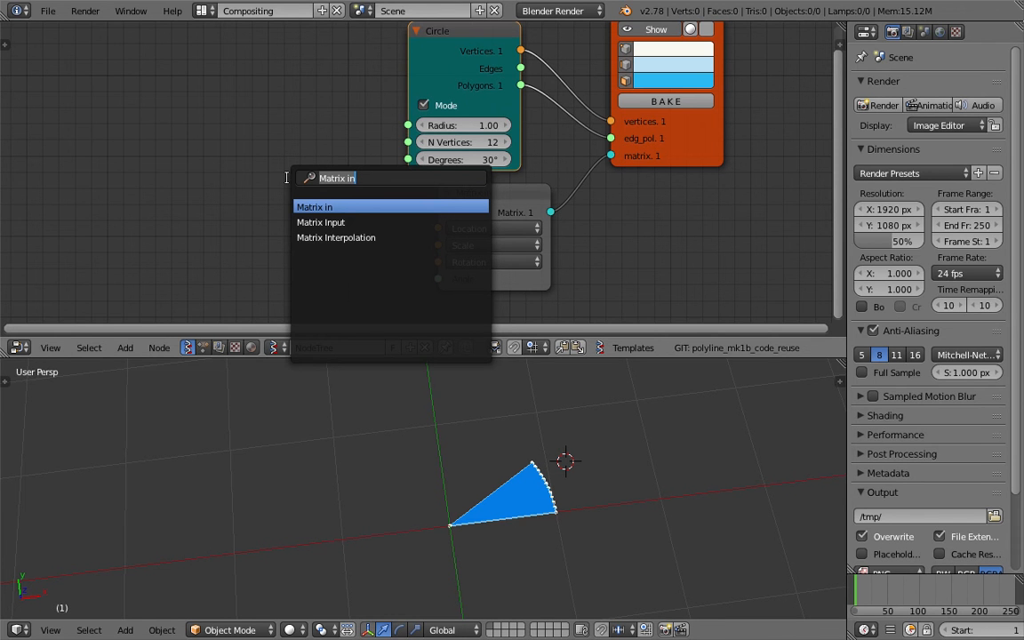
type("z")
key("Down")
key("Down")
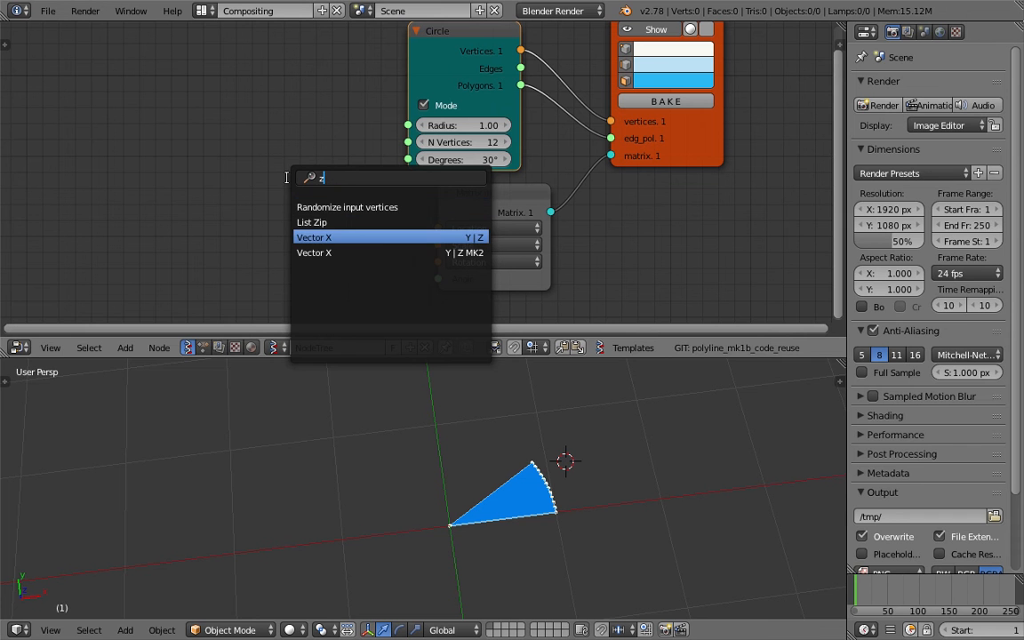
key("Return")
left_click(282, 194)
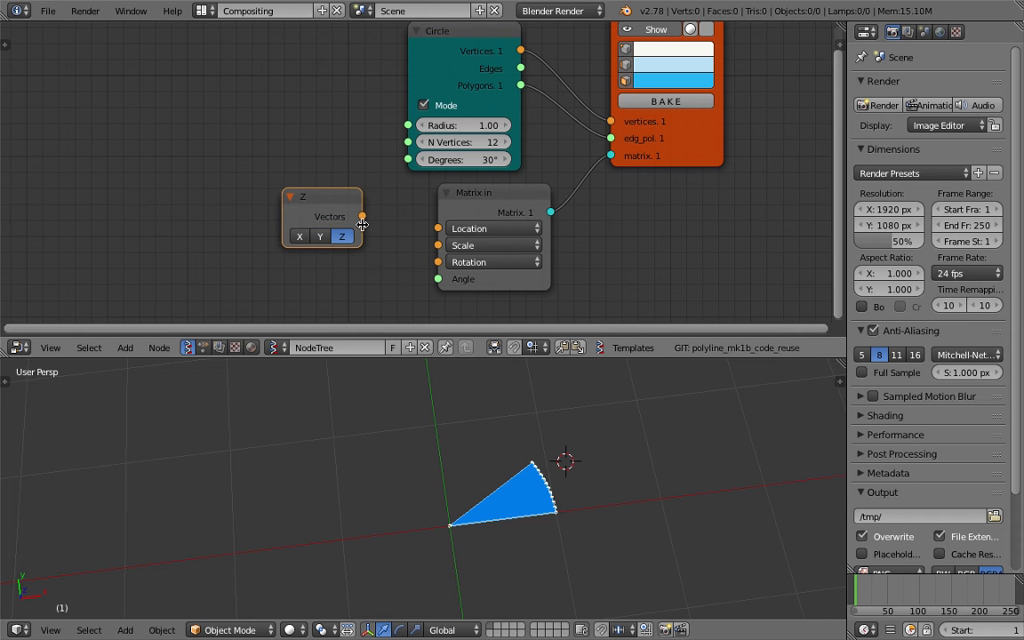
left_click_drag(330, 211, 438, 262)
middle_click_drag(366, 238, 388, 224)
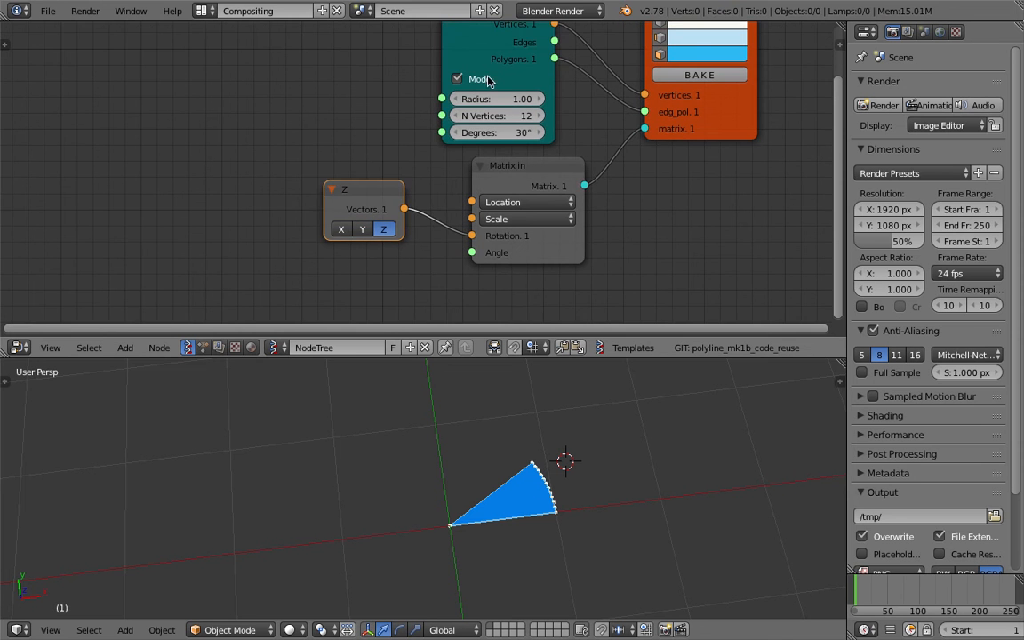
Adjust the Circle node's placement slightly and save the file
left_click_drag(491, 53, 502, 52)
key("ctrl+s")
left_click(489, 41)
Add a Range Float node below the Z vector node and switch it to Step mode
middle_click_drag(499, 237, 477, 234)
key("shift+a")
left_click(285, 238)
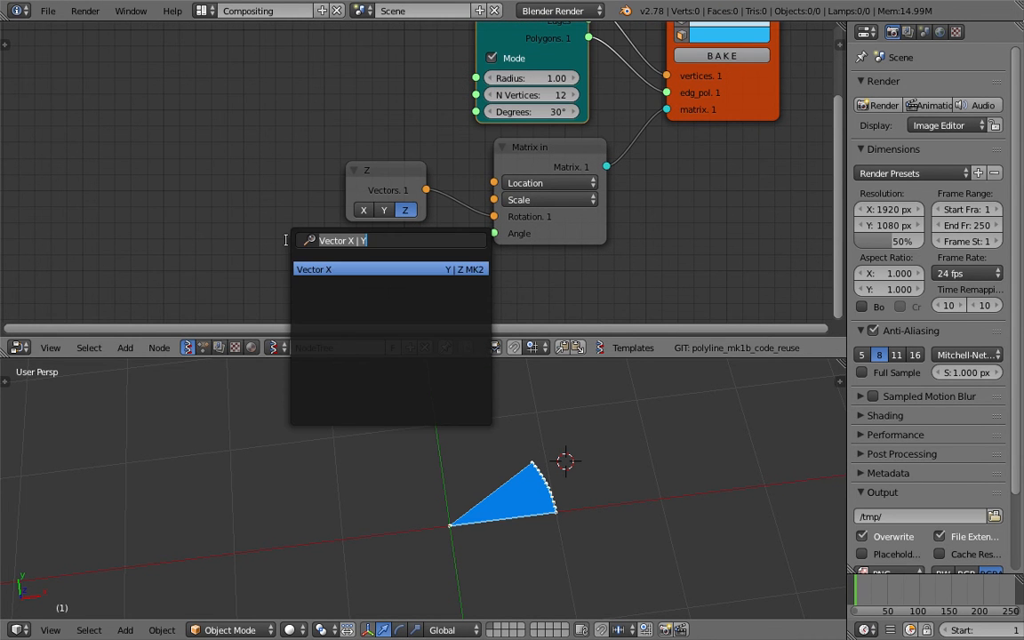
type("range")
key("Down")
key("Return")
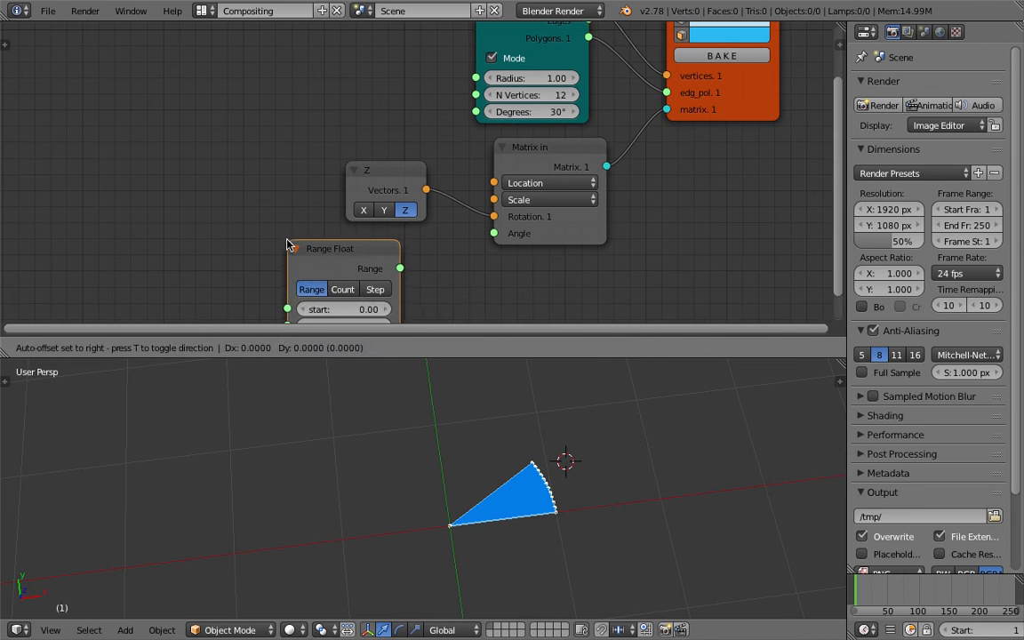
left_click(289, 243)
scroll(271, 196, "down", 2)
left_click(367, 240)
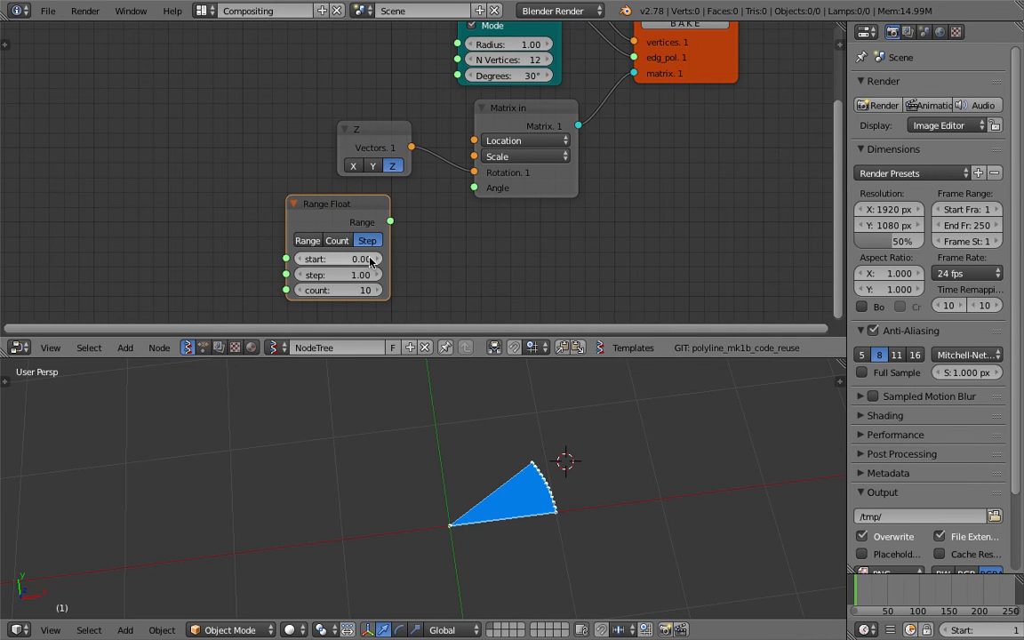
Set the Range Float's step to 30 and count to 12, and save the file
left_click(355, 275)
type("30")
key("Return")
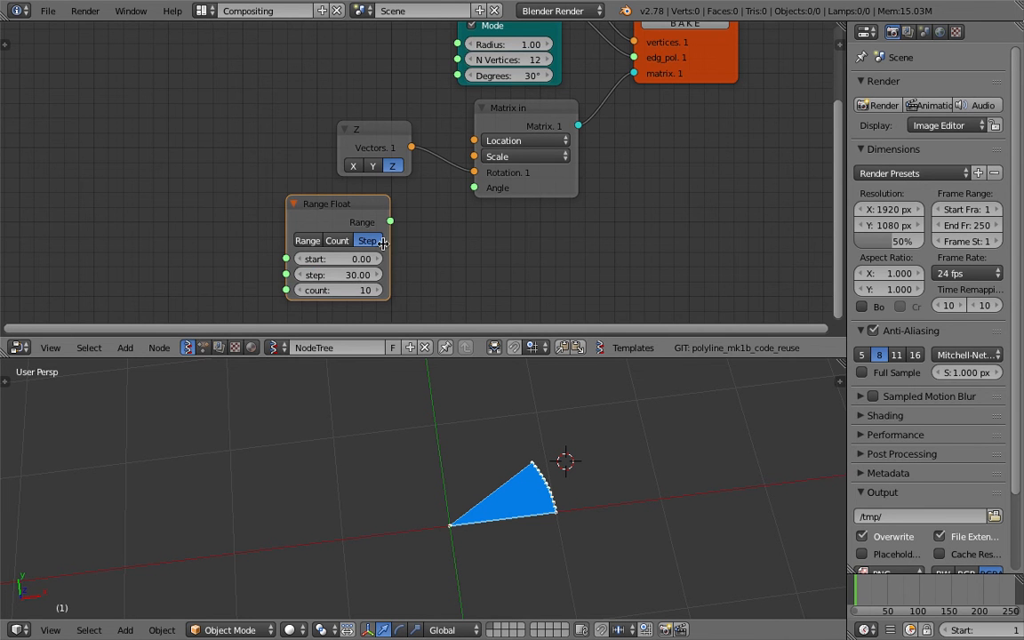
left_click(354, 291)
type("12")
key("Return")
key("ctrl+s")
left_click(502, 270)
Connect the Range Float output to Matrix in's Angle input, move the node closer and save the file
left_click_drag(390, 221, 474, 188)
left_click_drag(346, 211, 379, 207)
key("ctrl+s")
left_click(392, 200)
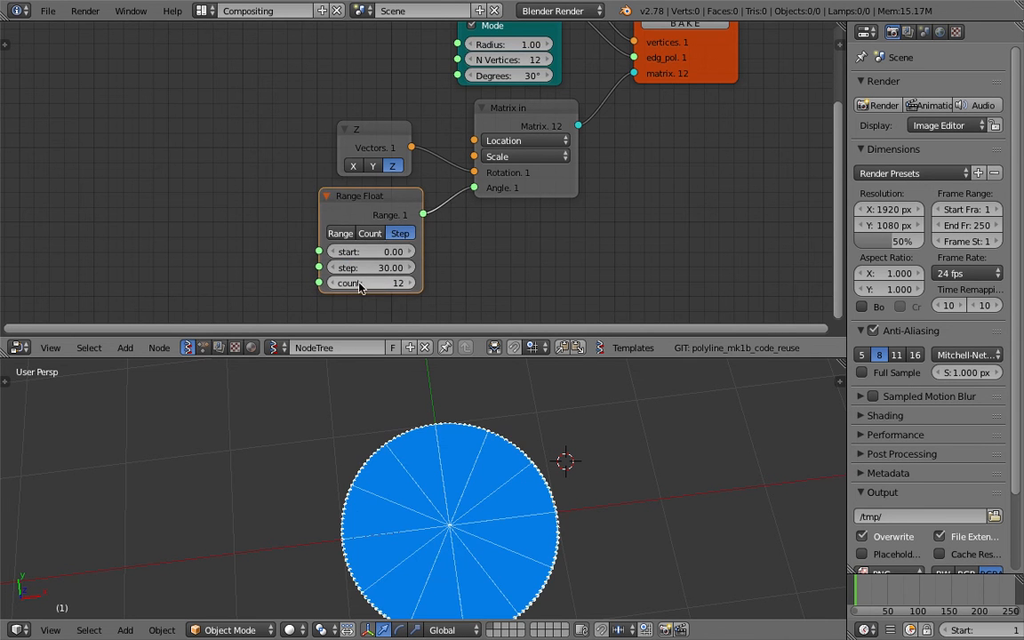
Try other counts in the Range Float node, return the count to 12 and save the file
left_click(337, 284)
left_click_drag(359, 285, 411, 281)
key("ctrl+s")
left_click(412, 281)
middle_click_drag(532, 251, 436, 263)
scroll(449, 255, "down", 1)
middle_click_drag(416, 249, 486, 243)
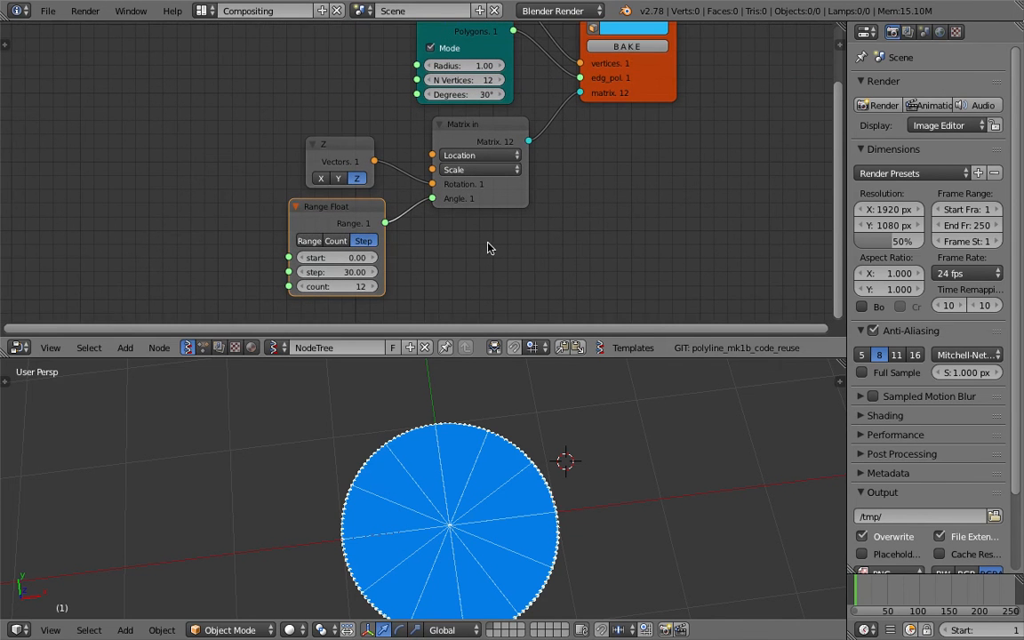
Bake the pie slices into mesh objects, move them beside the preview circle and enlarge the 3D view
left_click(626, 46)
left_click_drag(503, 500, 620, 487)
middle_click_drag(621, 487, 557, 363)
left_click_drag(556, 359, 546, 304)
scroll(514, 402, "up", 4)
Pull the twelve baked slices apart by moving each one outward from the centre of the pie
right_click(592, 415)
scroll(581, 425, "down", 3)
key("g")
left_click(630, 406)
right_click(514, 401)
key("g")
left_click(547, 360)
right_click(486, 376)
key("g")
left_click(486, 348)
right_click(434, 397)
key("g")
left_click(406, 343)
left_click(366, 360)
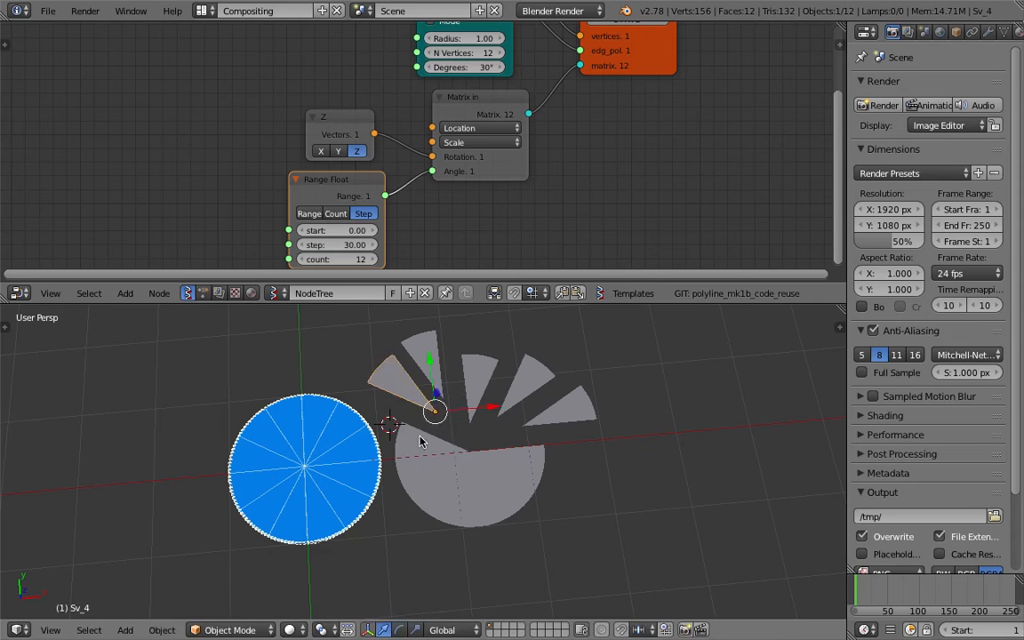
right_click(406, 431)
key("g")
left_click(384, 422)
right_click(413, 487)
key("g")
left_click(394, 495)
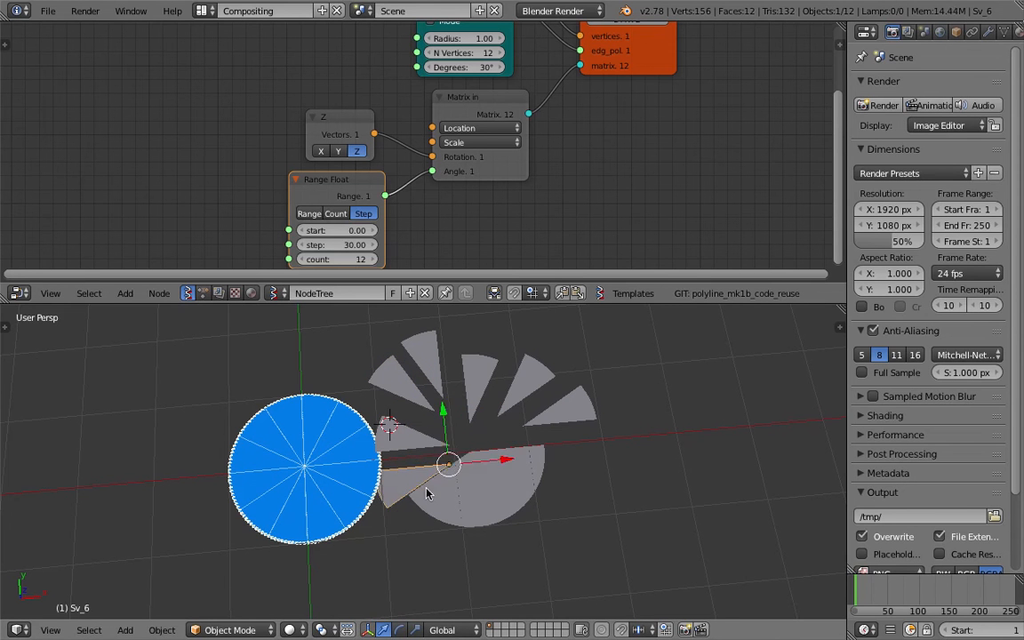
right_click(436, 502)
key("g")
left_click(414, 544)
right_click(456, 521)
key("g")
left_click(477, 511)
right_click(481, 508)
key("g")
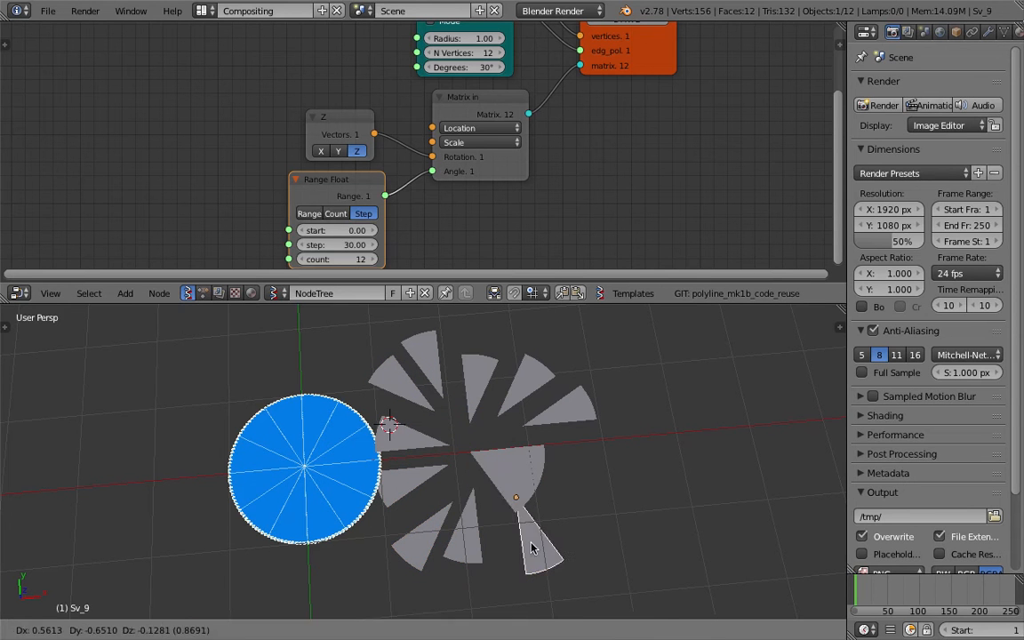
left_click(532, 548)
right_click(511, 488)
key("g")
left_click(608, 530)
right_click(538, 469)
key("g")
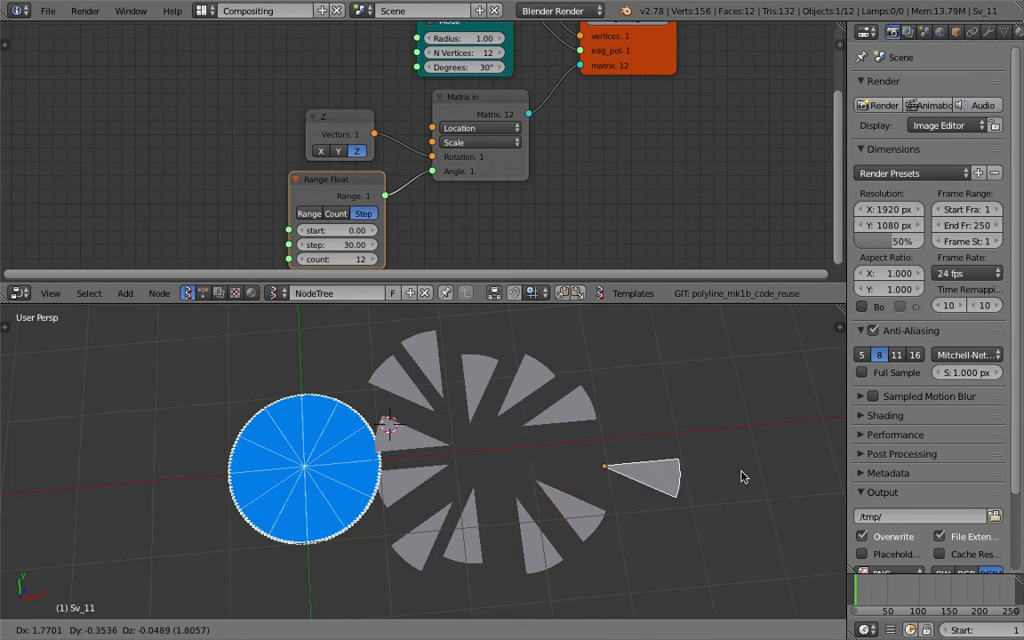
left_click(675, 467)
Select all the baked slice objects and delete them
scroll(605, 451, "down", 3)
key("a")
key("a")
key("x")
left_click(605, 452)
Try different N Vertices values on the Circle node, ending at 9
scroll(548, 454, "up", 6)
middle_click_drag(342, 457, 614, 464, "shift")
middle_click_drag(613, 465, 600, 432)
scroll(483, 59, "down", 1)
scroll(482, 59, "up", 2)
scroll(457, 71, "up", 7, "ctrl")
scroll(457, 72, "down", 15, "ctrl")
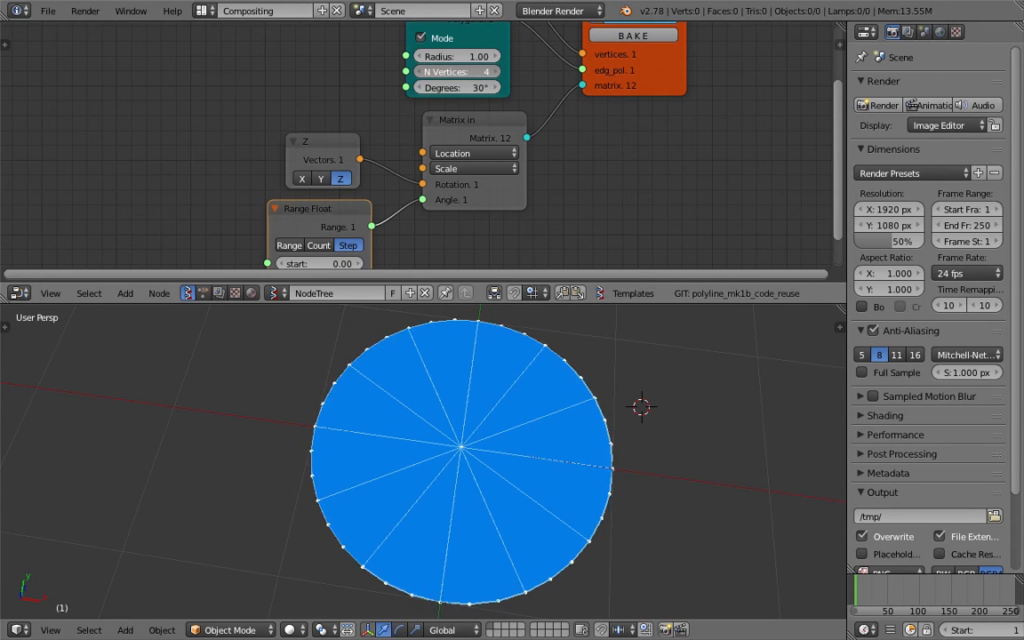
Save the file, including a Save As of the pie demo blend file in the Desktop folder
key("super+s")
left_click(586, 481)
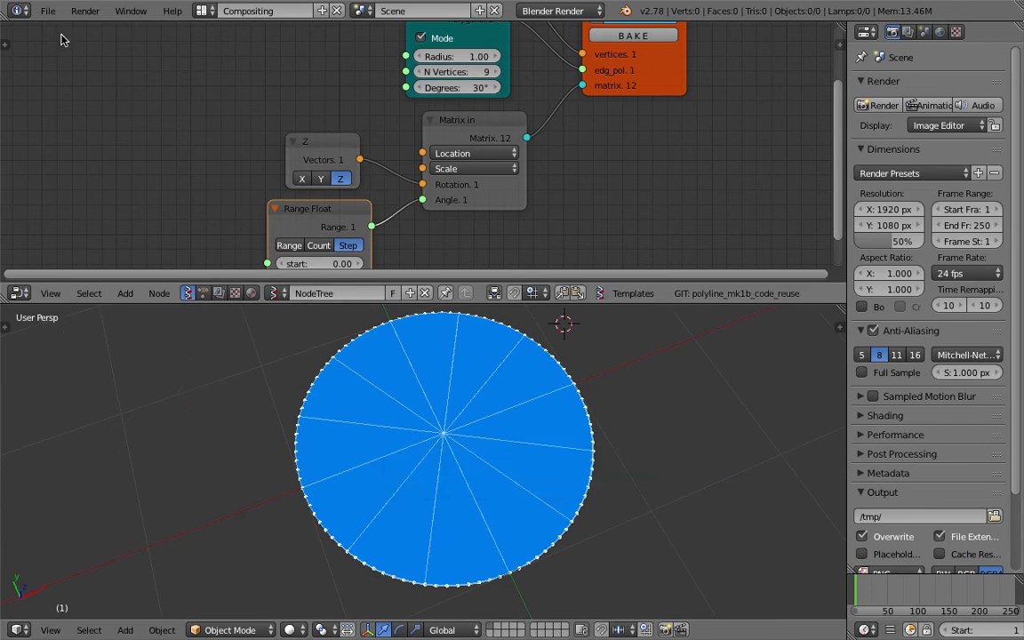
left_click(48, 10)
left_click(76, 149)
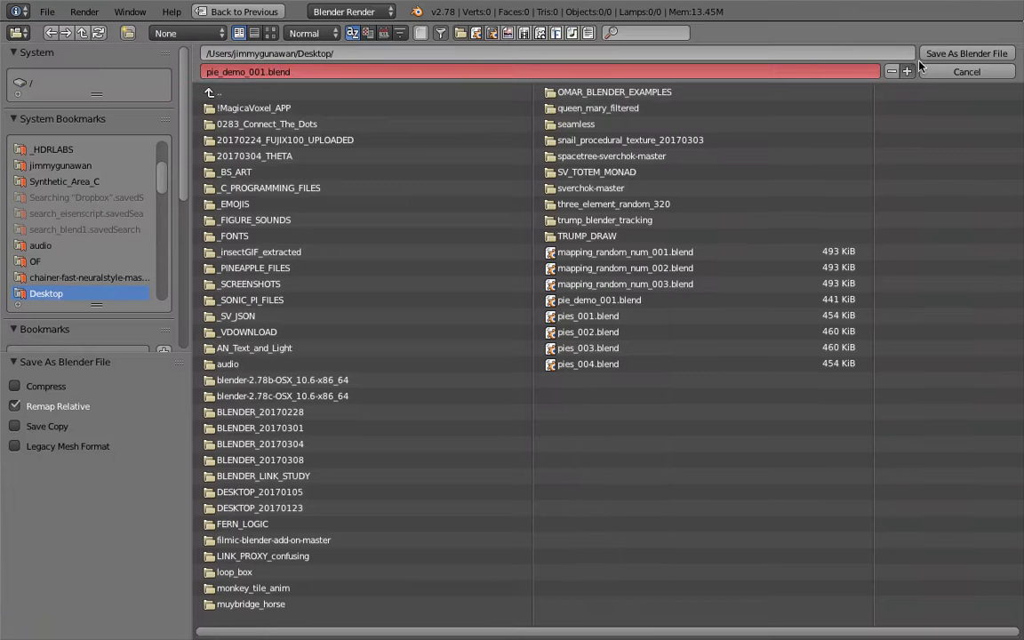
key("Return")
Enlarge the node editor and space the Viewer Draw and Circle nodes farther apart
mouse_move(605, 429)
middle_mouse_down()
mouse_move(592, 411)
mouse_move(583, 436)
mouse_move(597, 448)
middle_mouse_up()
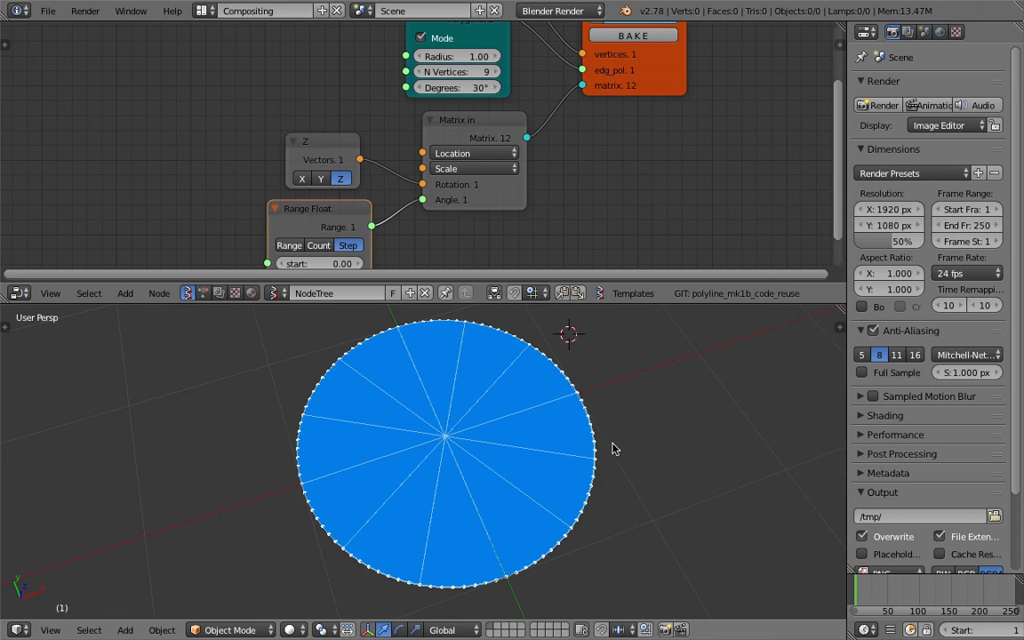
middle_click_drag(610, 462, 591, 411)
middle_click_drag(338, 167, 305, 142)
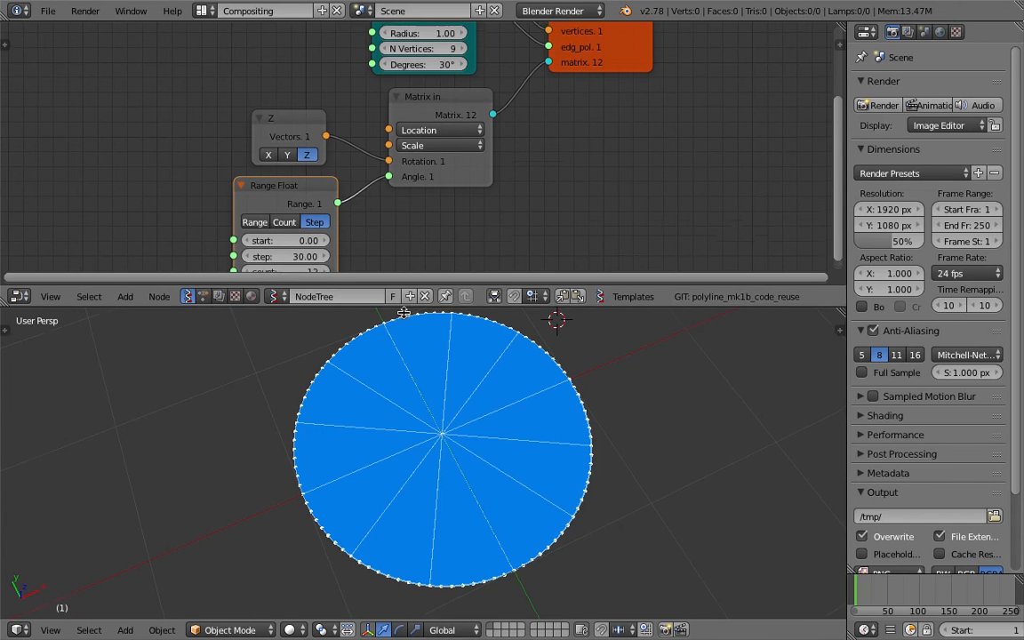
left_click_drag(404, 304, 411, 355)
scroll(418, 292, "down", 1)
middle_click_drag(607, 188, 611, 202)
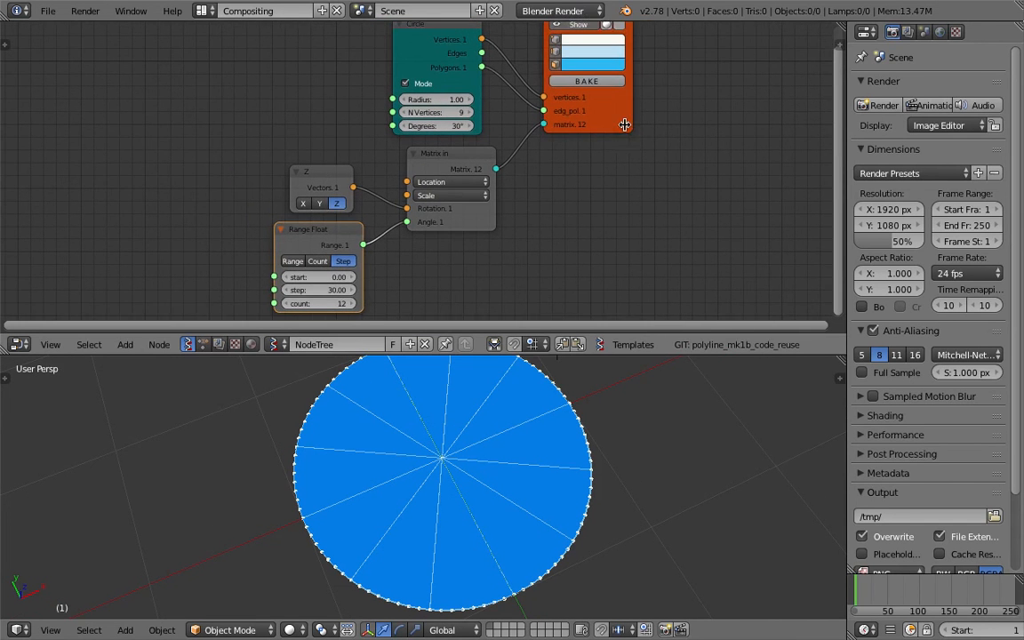
left_click_drag(616, 123, 639, 139)
middle_click_drag(538, 161, 558, 186)
mouse_move(475, 105)
left_mouse_down()
mouse_move(491, 102)
mouse_move(481, 94)
left_mouse_up()
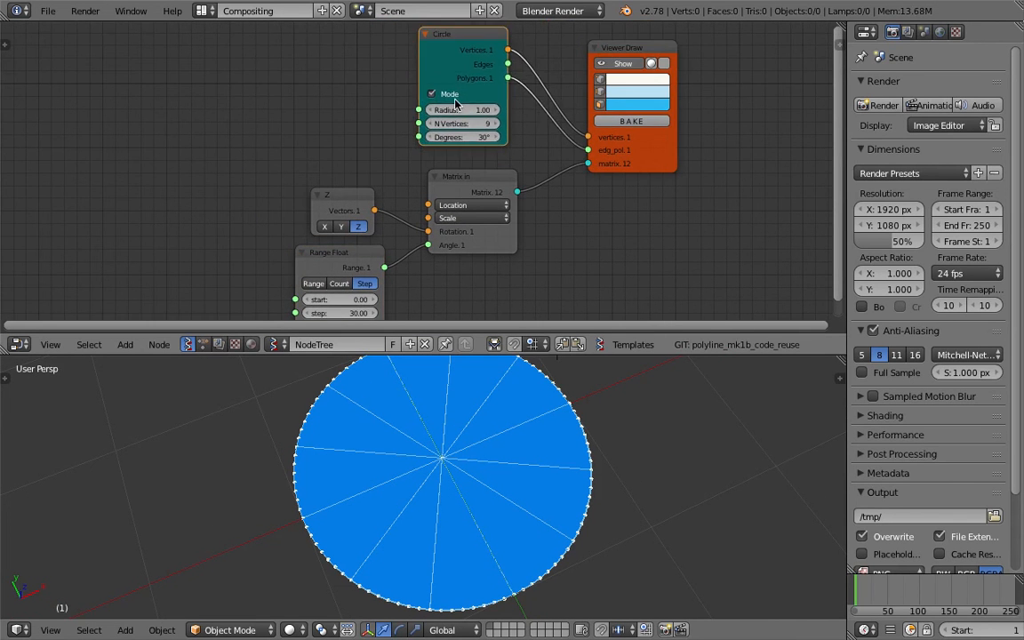
middle_click_drag(480, 121, 480, 118)
Lower the Circle node's N Vertices to 6
left_click_drag(486, 121, 460, 122)
middle_click_drag(344, 133, 383, 140)
scroll(383, 140, "down", 1)
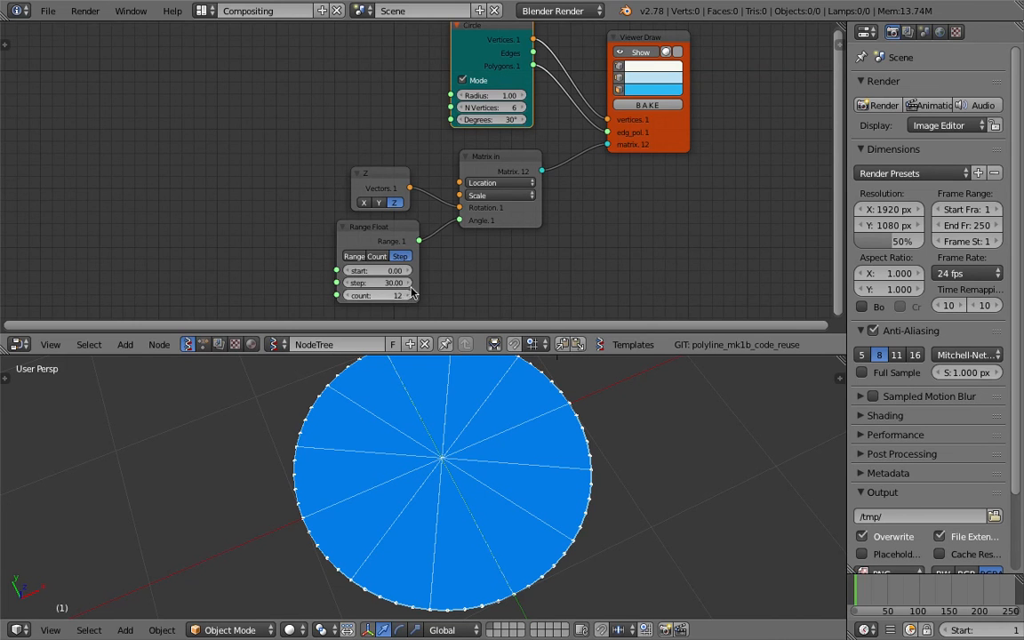
Add an Int node on the far side of the Z vector and Range Float nodes from Matrix in
middle_click_drag(241, 187, 266, 178)
key("shift+a")
left_click(223, 172)
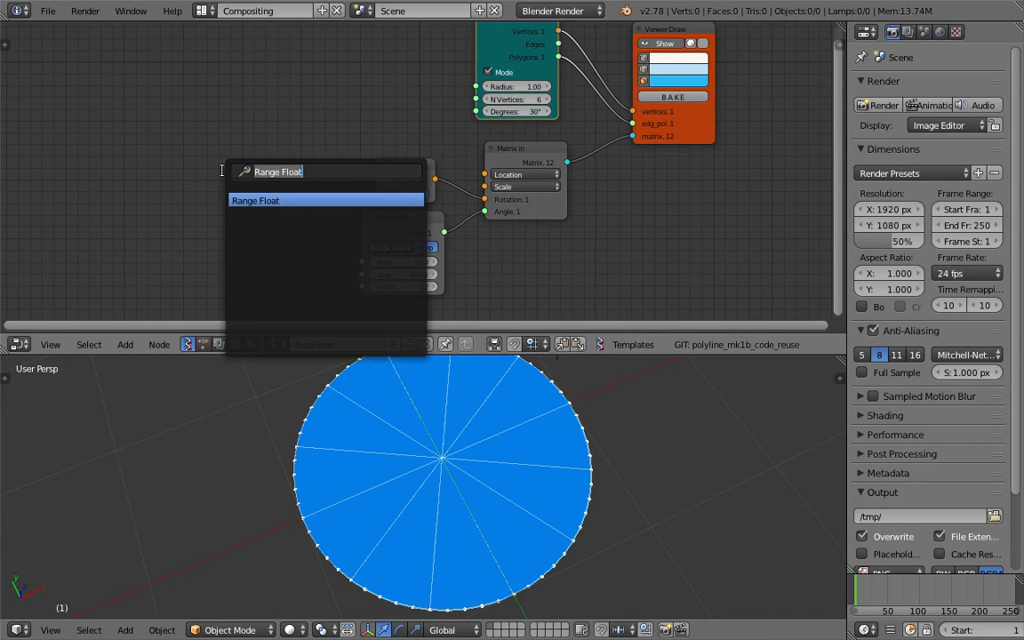
key("BackSpace")
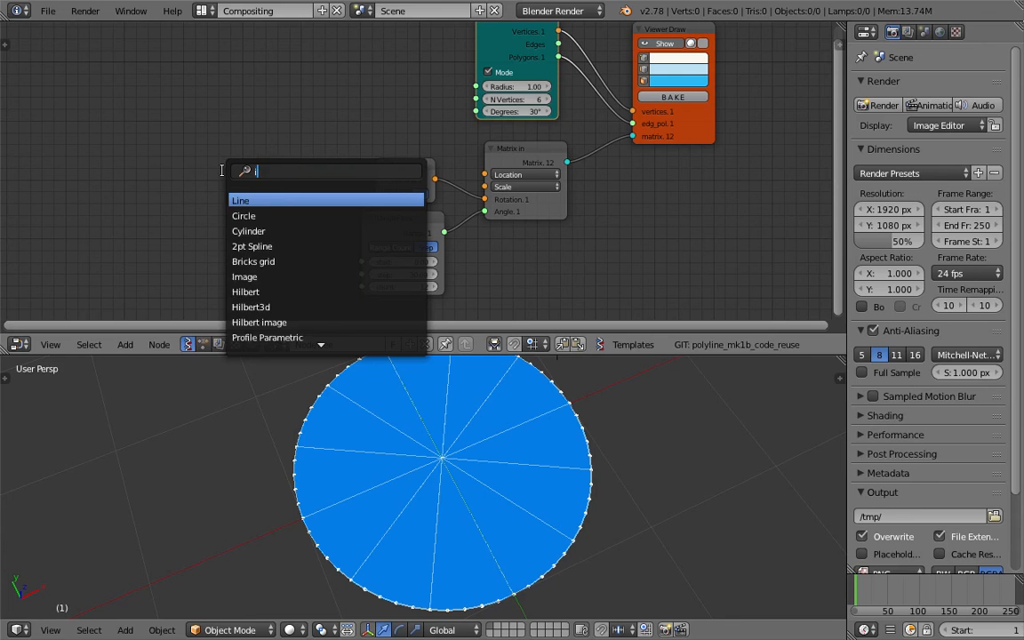
type("int")
key("Down")
key("Down")
key("Down")
key("Return")
left_click(127, 173)
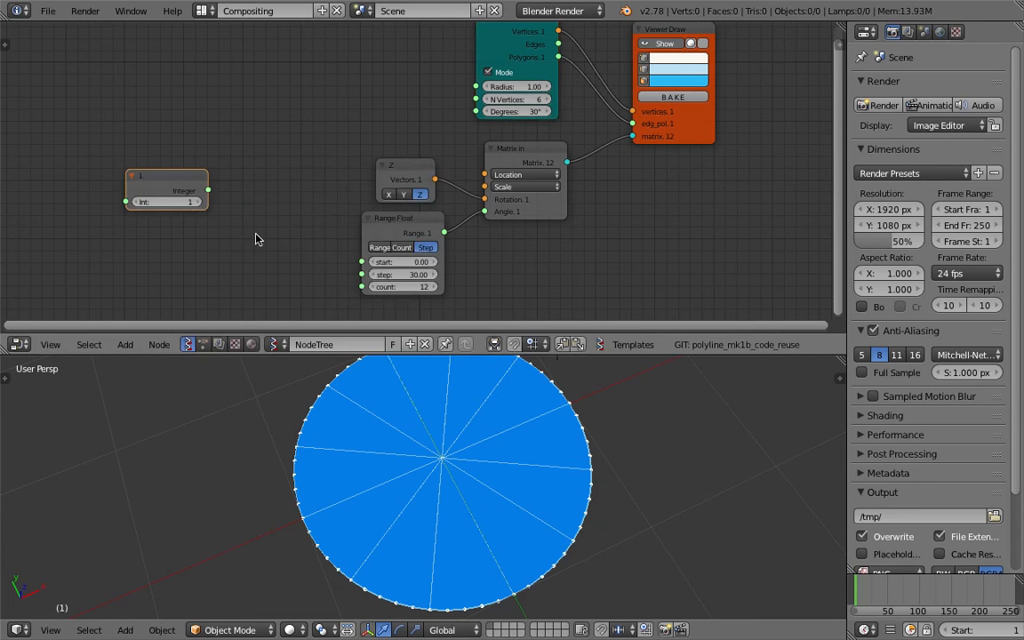
Set the Int node's value to 12, reposition the node and save the file
left_click(183, 203)
type("12")
key("Return")
left_click_drag(181, 183, 161, 242)
middle_click_drag(161, 245, 165, 227)
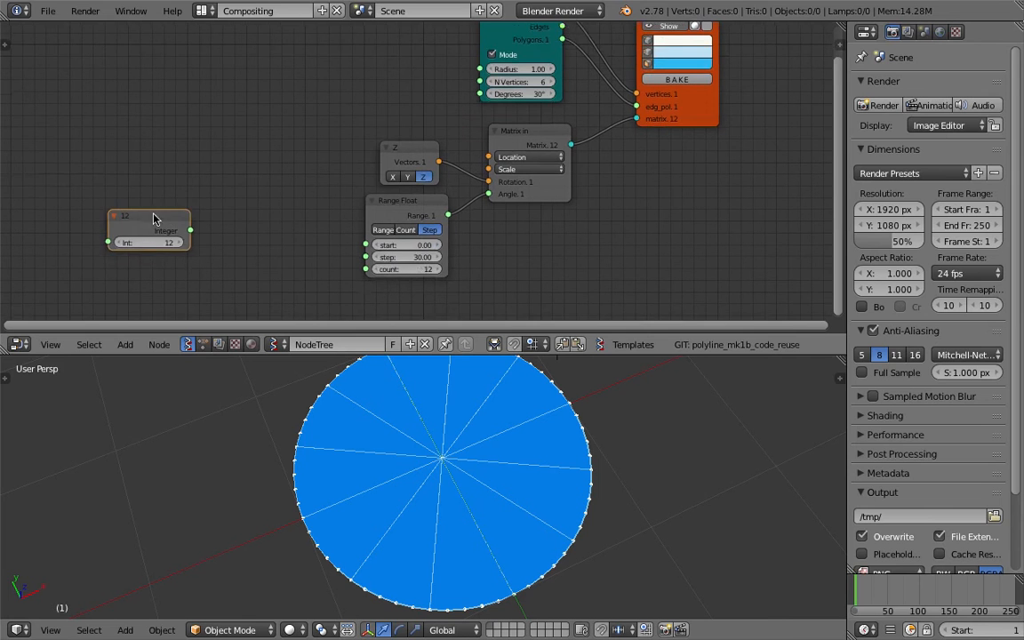
left_click_drag(154, 219, 138, 184)
key("ctrl+s")
left_click(139, 192)
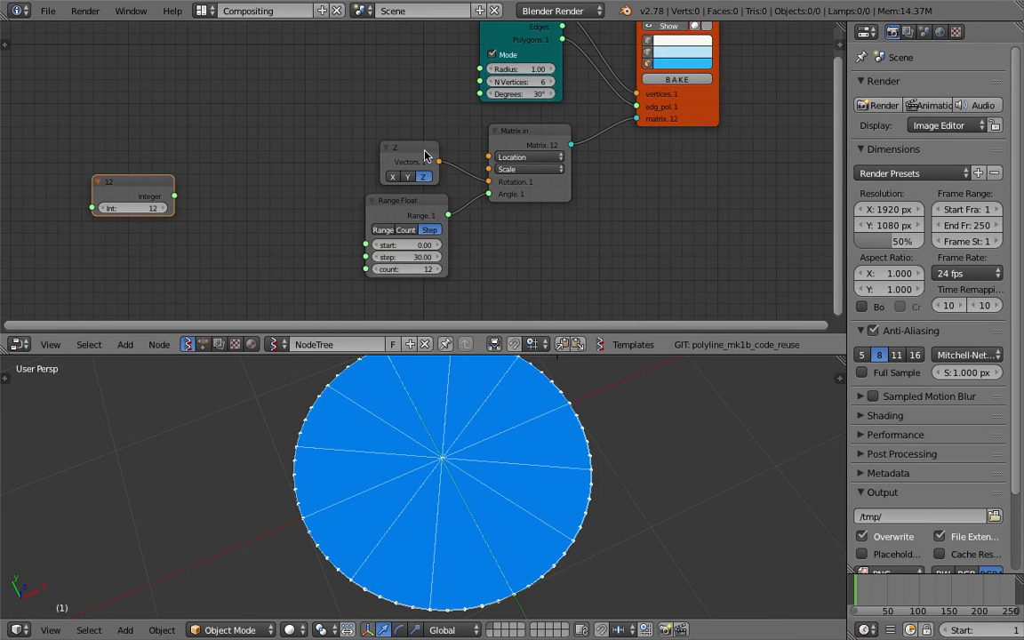
Add a Math node between the Int node and the Z vector node
middle_click_drag(349, 124, 328, 112)
key("shift+a")
left_click(274, 132)
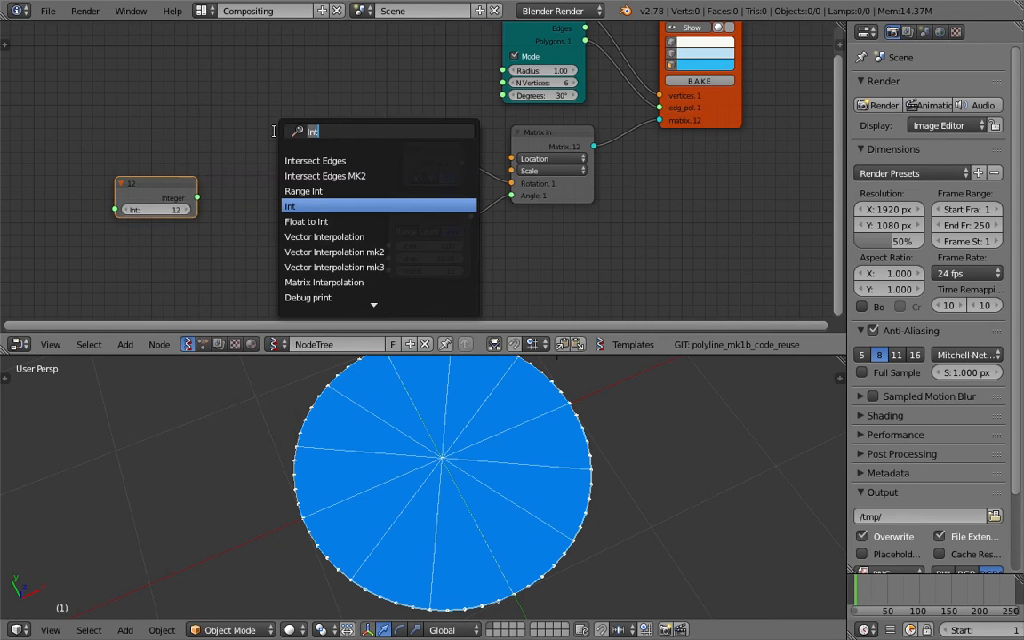
type("math")
key("Down")
key("Return")
left_click(283, 133)
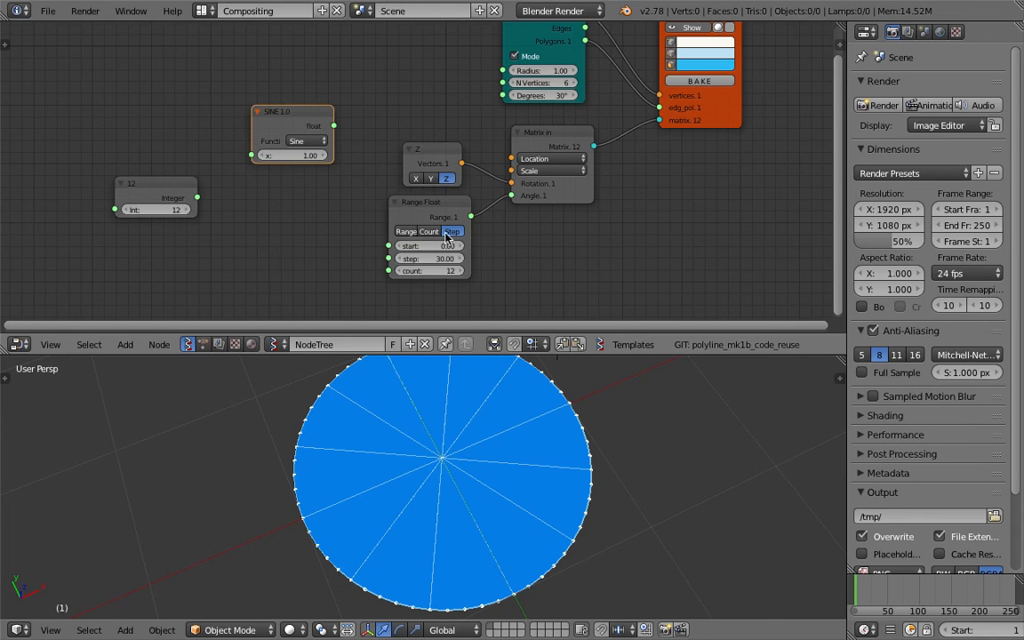
Set the Math node's function to division with x at 360, adjust its placement and save the file
middle_click_drag(303, 156, 331, 159)
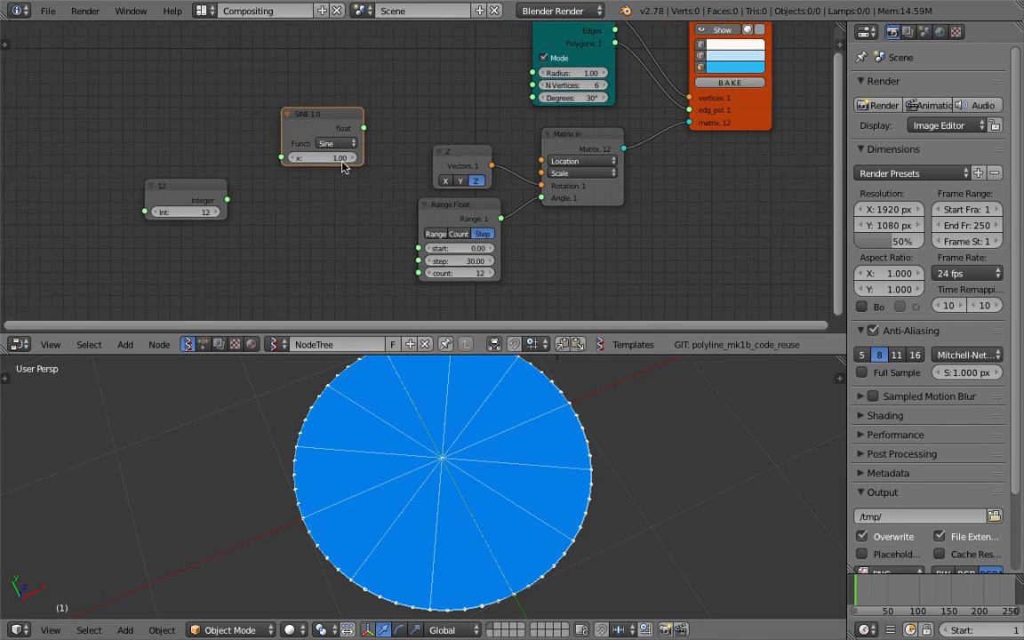
left_click(320, 143)
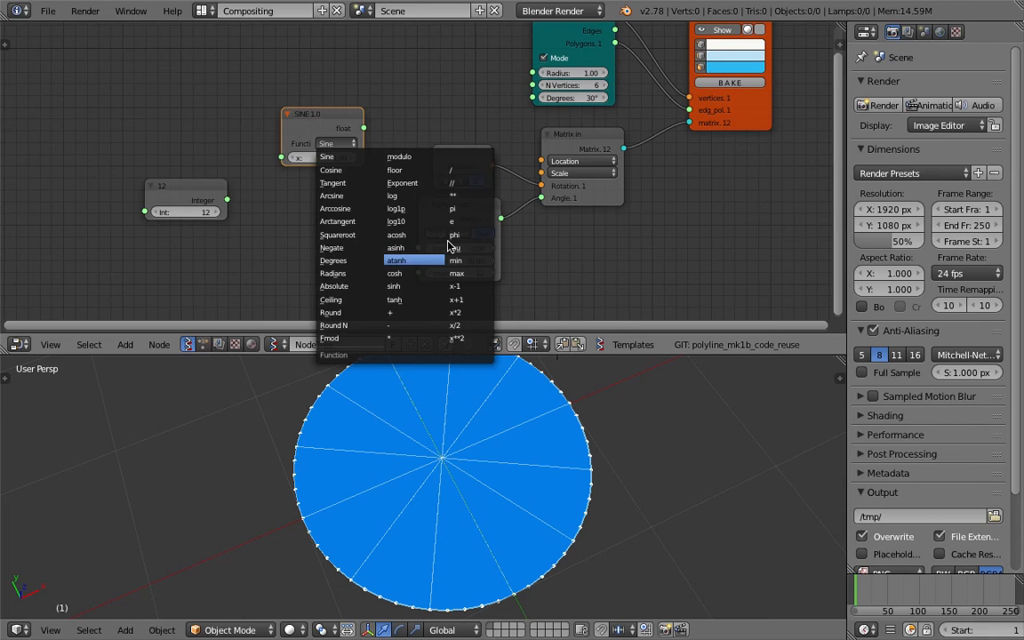
left_click(451, 172)
scroll(314, 156, "up", 2)
left_click(312, 155)
type("360")
key("Return")
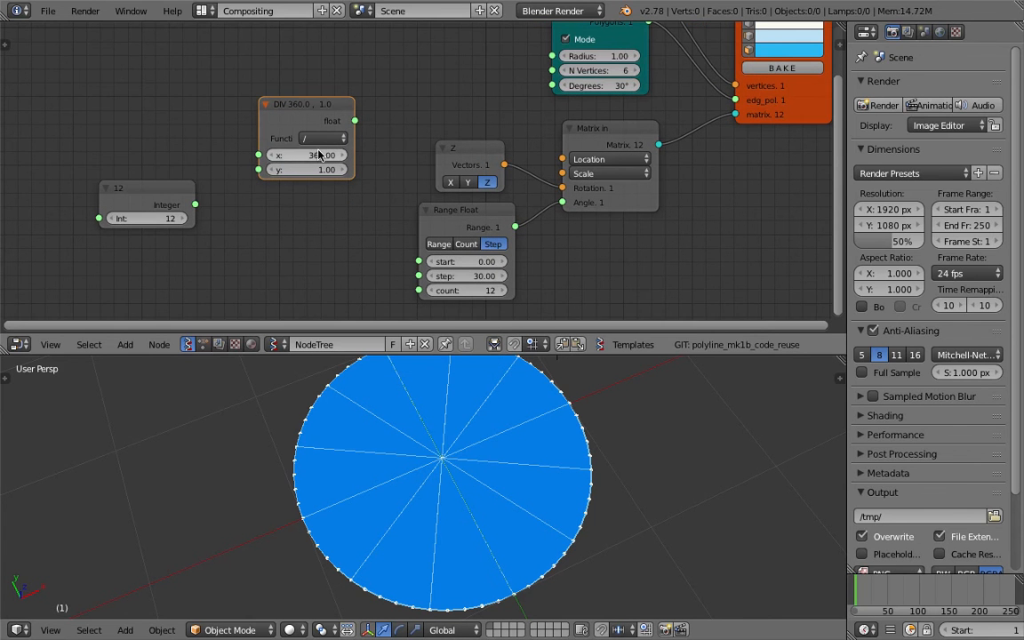
left_click_drag(274, 107, 262, 101)
key("ctrl+s")
left_click(262, 107)
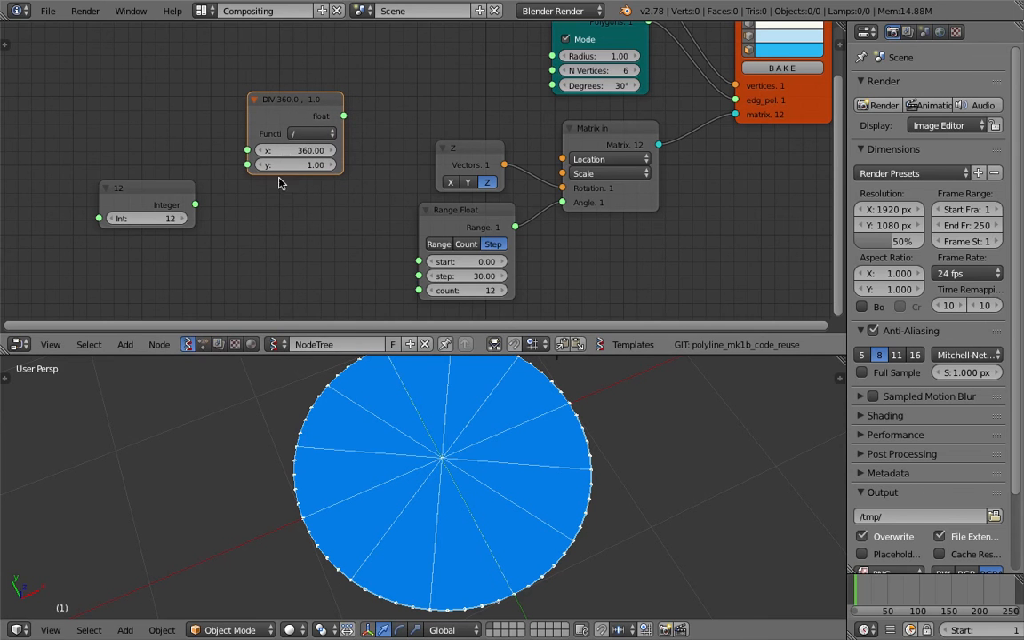
Connect the Int output to the division's y and the Range Float's count, and the division result to the range's step
left_click_drag(196, 205, 247, 166)
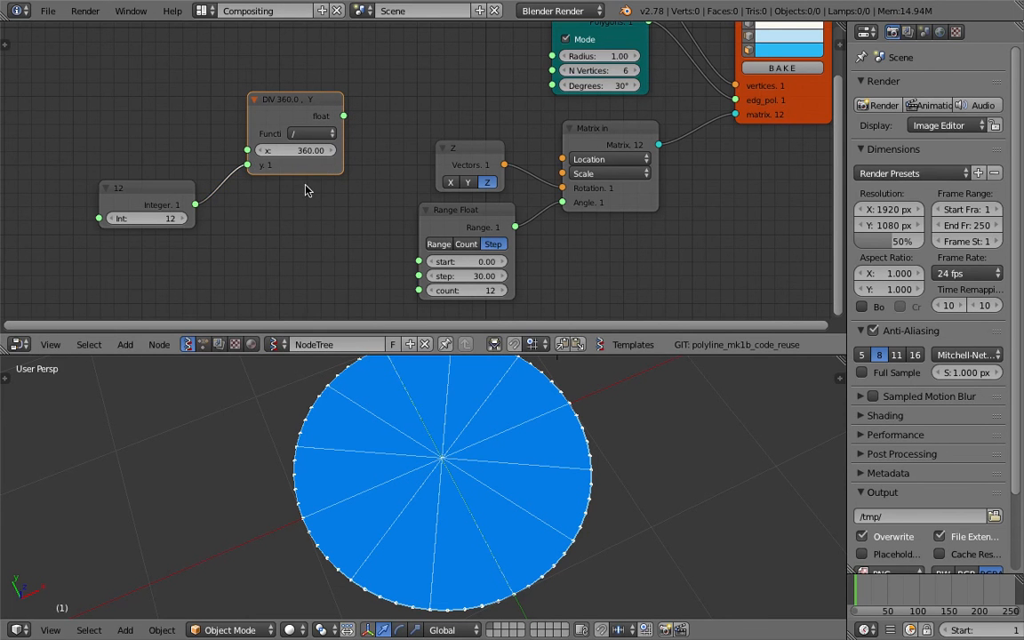
left_click_drag(343, 116, 418, 275)
left_click_drag(198, 208, 418, 289)
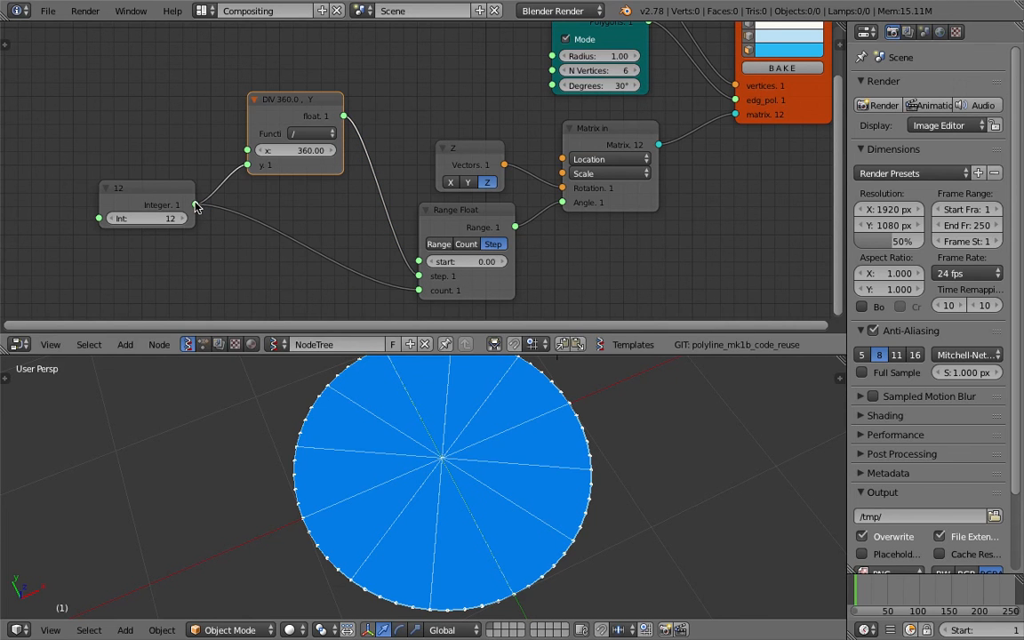
Connect the division node's float output to the Circle's Degrees input, nudge the division node and save the file
left_click_drag(196, 206, 279, 187)
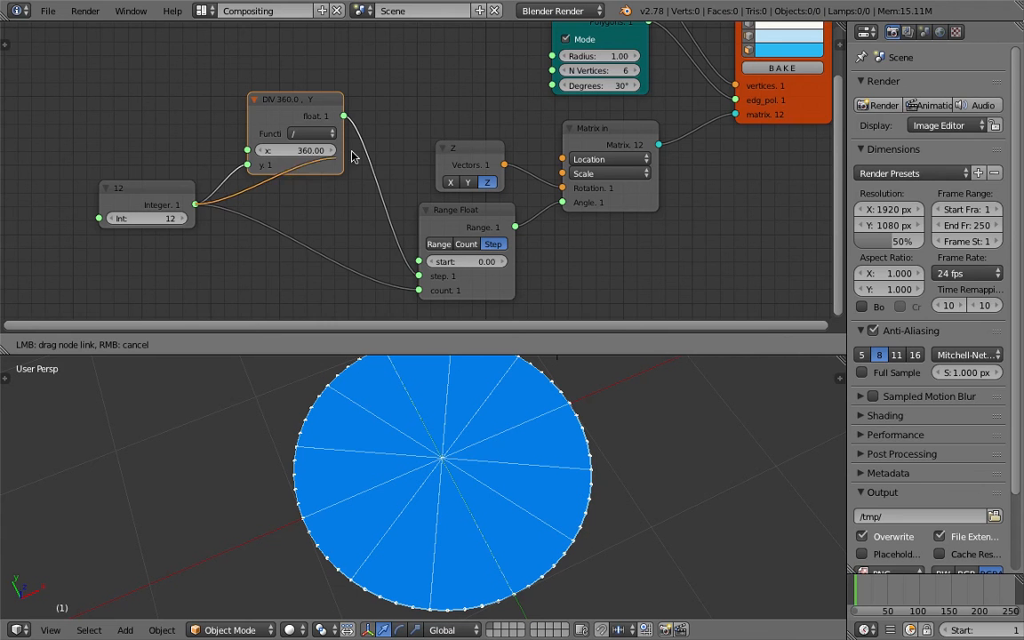
left_click_drag(353, 153, 498, 118)
left_click_drag(345, 116, 400, 96)
middle_click_drag(421, 87, 416, 106)
left_click_drag(286, 123, 276, 121)
key("ctrl+s")
left_click(278, 123)
left_click_drag(328, 133, 551, 104)
Reduce the Int node's value to 2 to test the pie with fewer slices
mouse_move(158, 234)
left_mouse_down()
mouse_move(204, 234)
mouse_move(134, 233)
mouse_move(172, 241)
left_mouse_up()
left_click(115, 238)
left_click(130, 261)
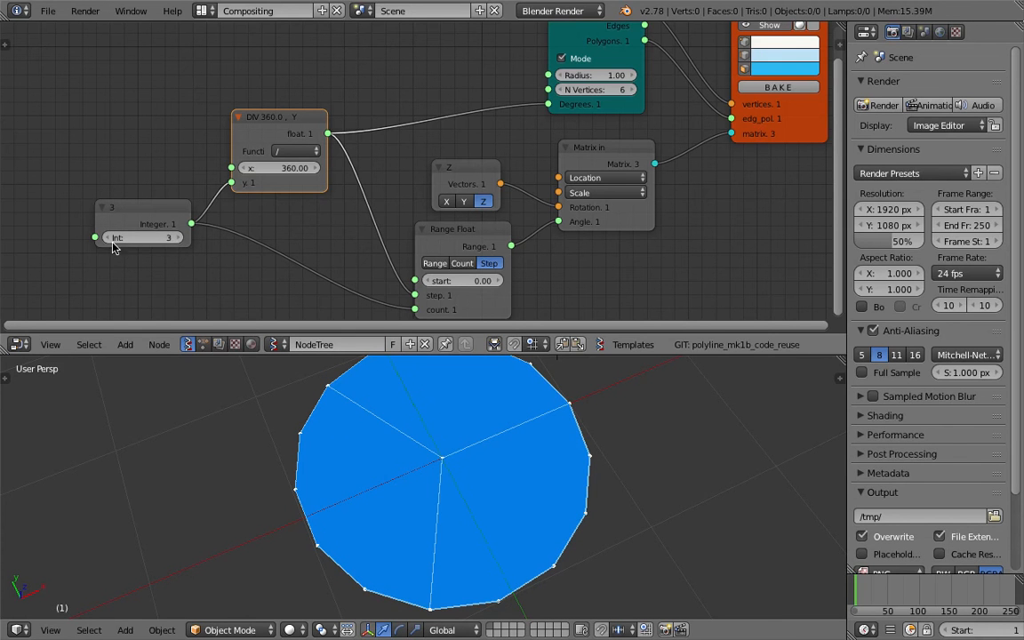
left_click(109, 239)
middle_click_drag(492, 473, 519, 462)
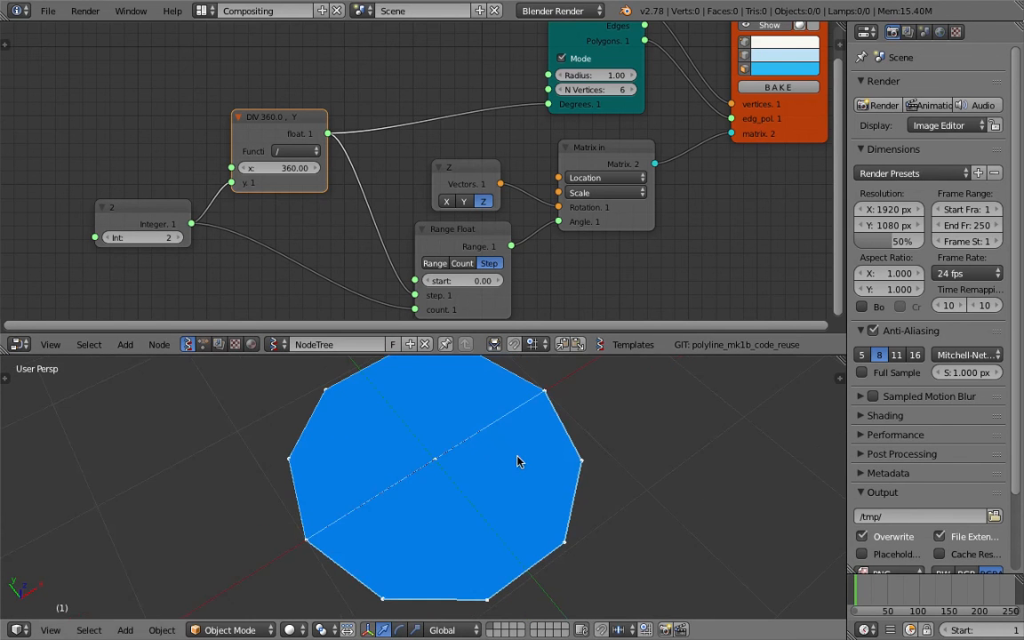
Raise the Circle node's N Vertices to 12 for a smoother slice edge
left_click_drag(594, 90, 613, 89)
scroll(522, 445, "down", 2)
middle_click_drag(523, 445, 505, 446)
Try higher slice counts in the Int node and bring the value back to 2
left_click(182, 239)
left_click(182, 238)
left_click(108, 239)
left_click(108, 239)
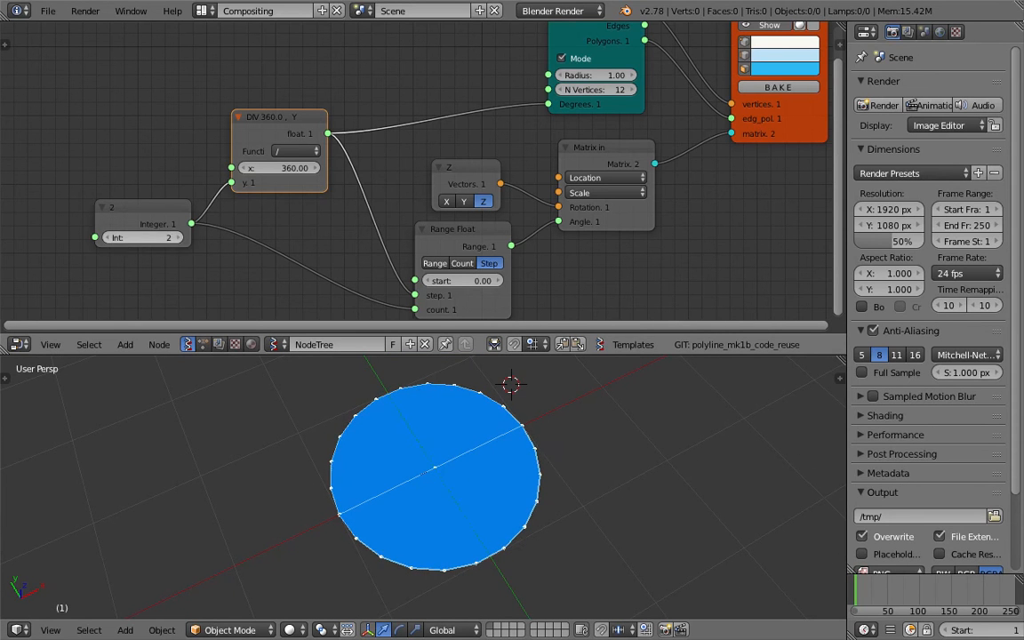
Reduce the Int node's value to 1 to test the pie as a single slice
left_click(109, 239)
left_click(158, 206)
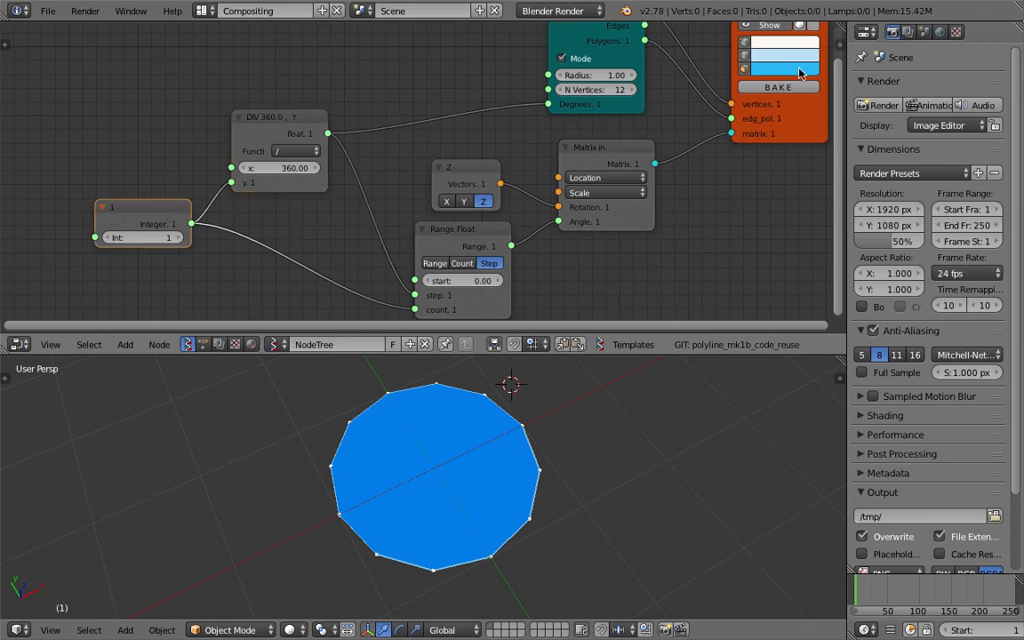
left_click(838, 43)
middle_click_drag(697, 173, 473, 48)
scroll(473, 48, "down", 4)
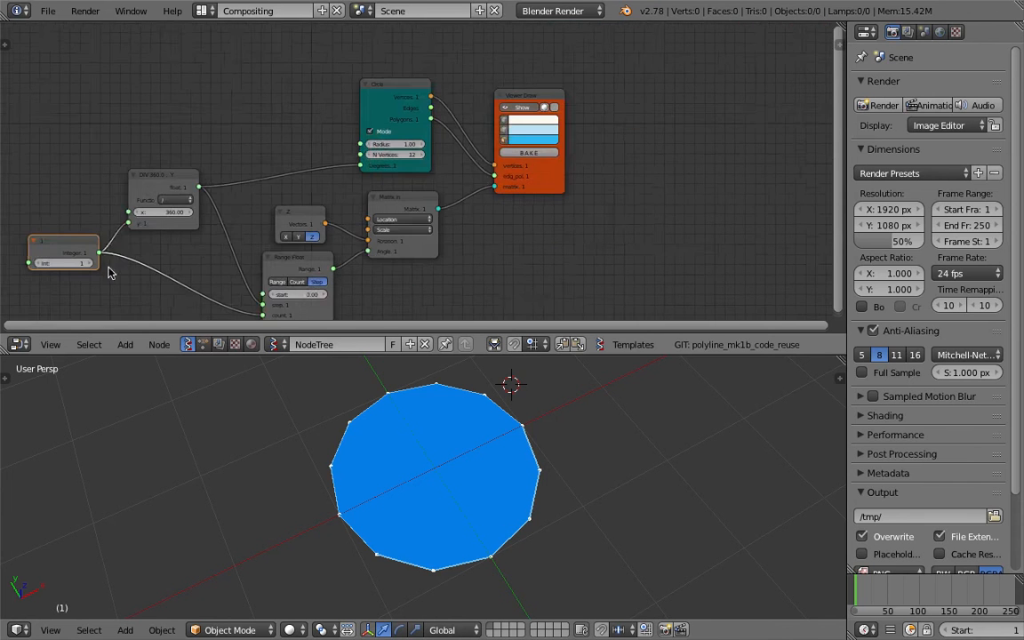
Enclose the Int node in a frame set apart from the other nodes and save the file
middle_click_drag(100, 224, 124, 210)
left_click_drag(75, 232, 49, 231)
scroll(117, 206, "up", 3)
middle_click_drag(116, 206, 331, 212)
key("ctrl+j")
key("ctrl+s")
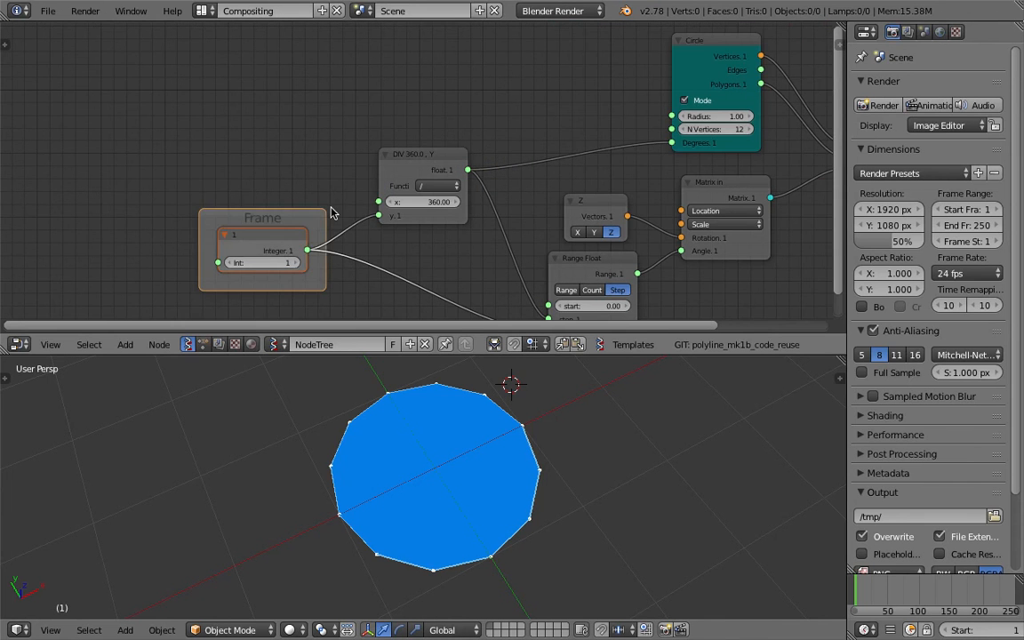
left_click(332, 212)
left_click_drag(297, 217, 270, 201)
Limit the Int node's value range to a minimum of 1 and a maximum of 60
left_click(270, 222)
middle_click_drag(497, 116, 360, 112)
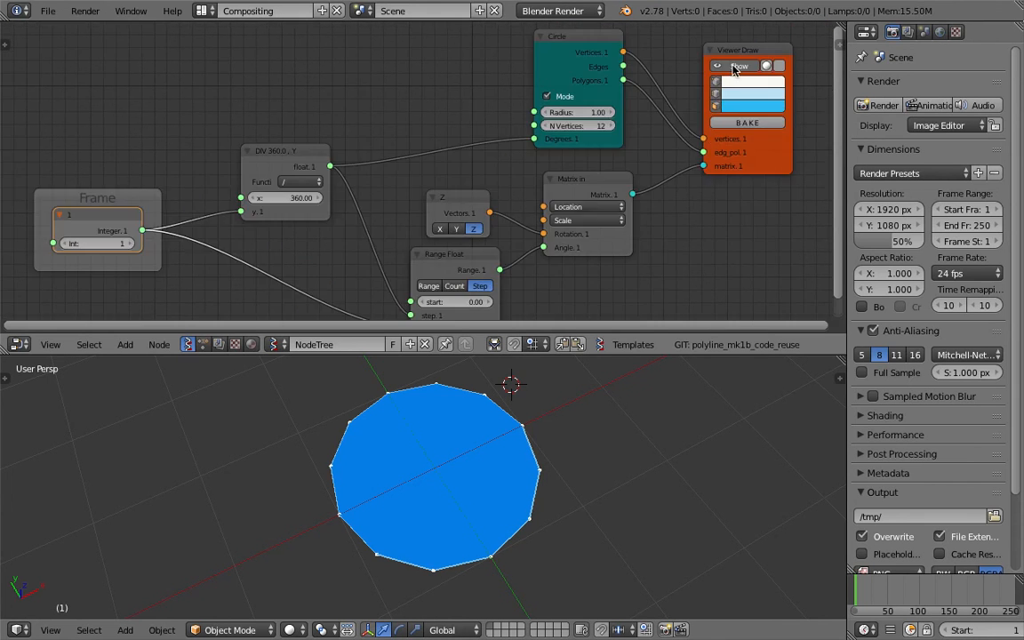
left_click(836, 45)
type("1")
key("Return")
left_click_drag(797, 183, 791, 183)
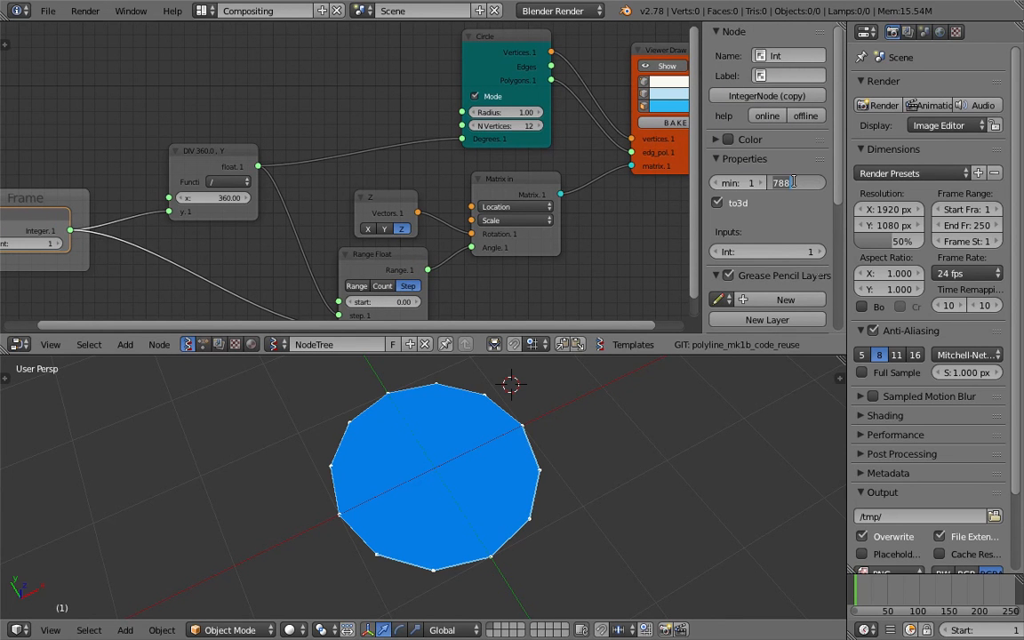
type("60")
key("Return")
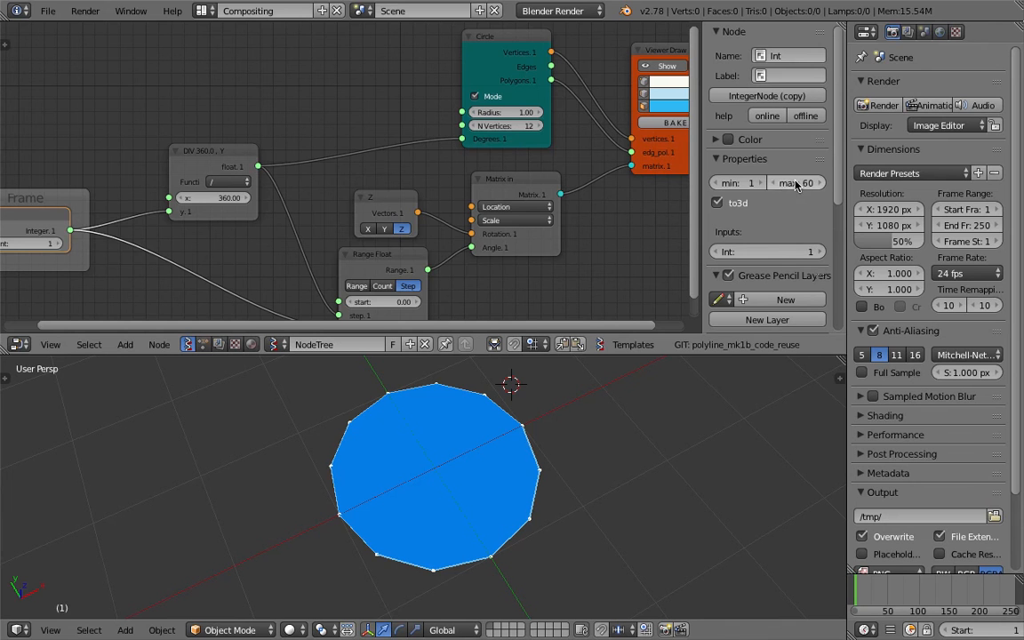
Raise the Int node's value to 21 to test the pie with many slices
scroll(413, 189, "down", 1)
middle_click_drag(289, 216, 381, 163)
left_click_drag(179, 212, 217, 212)
middle_click_drag(400, 468, 434, 461)
Save the file as the next numbered version, pie_demo_003.blend
key("super+s")
left_click(50, 11)
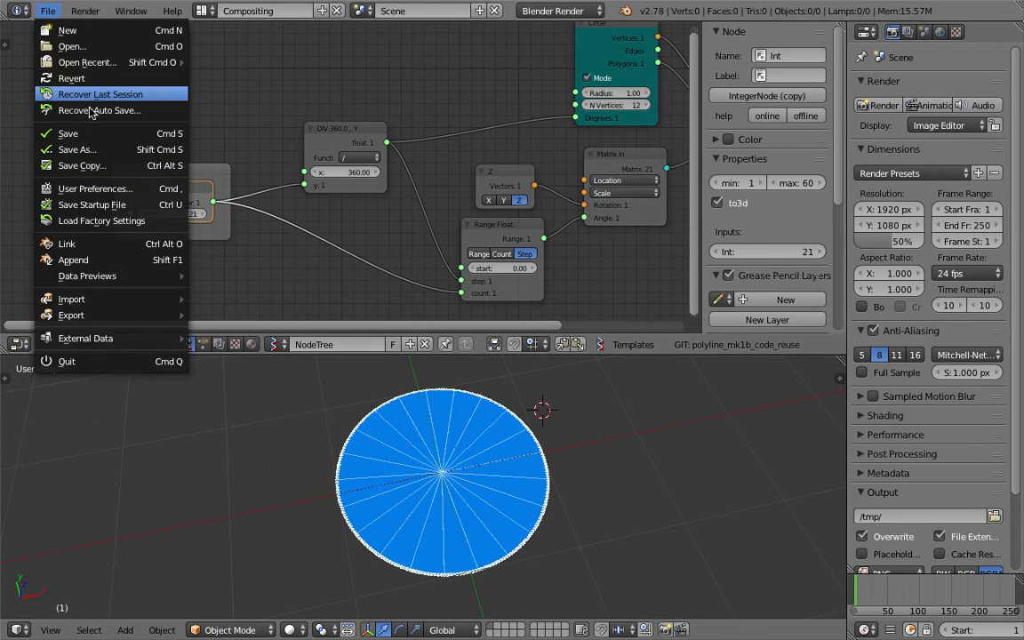
left_click(80, 150)
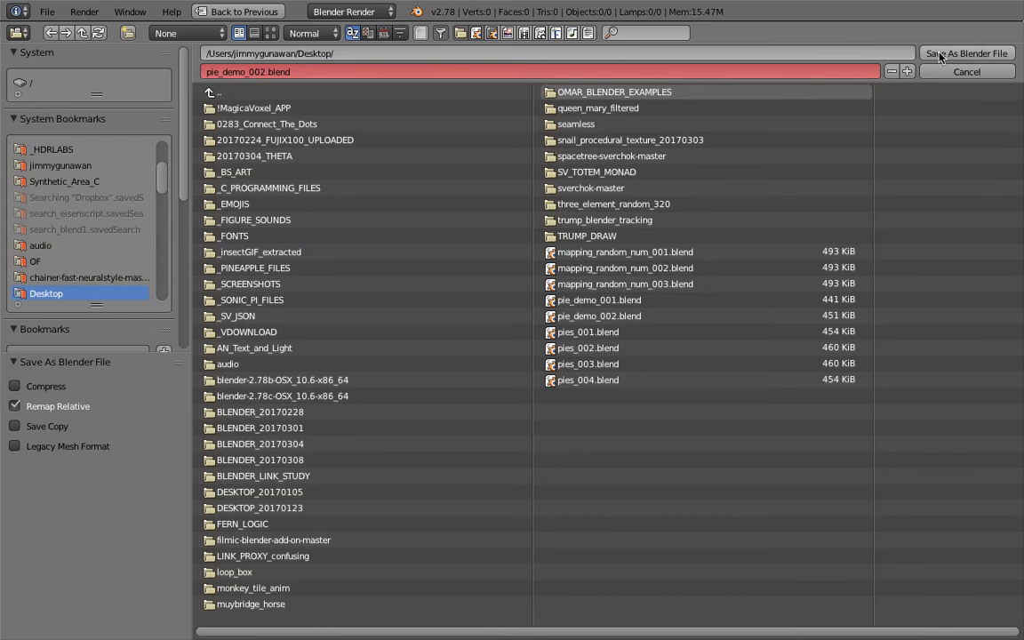
left_click(906, 71)
left_click(966, 53)
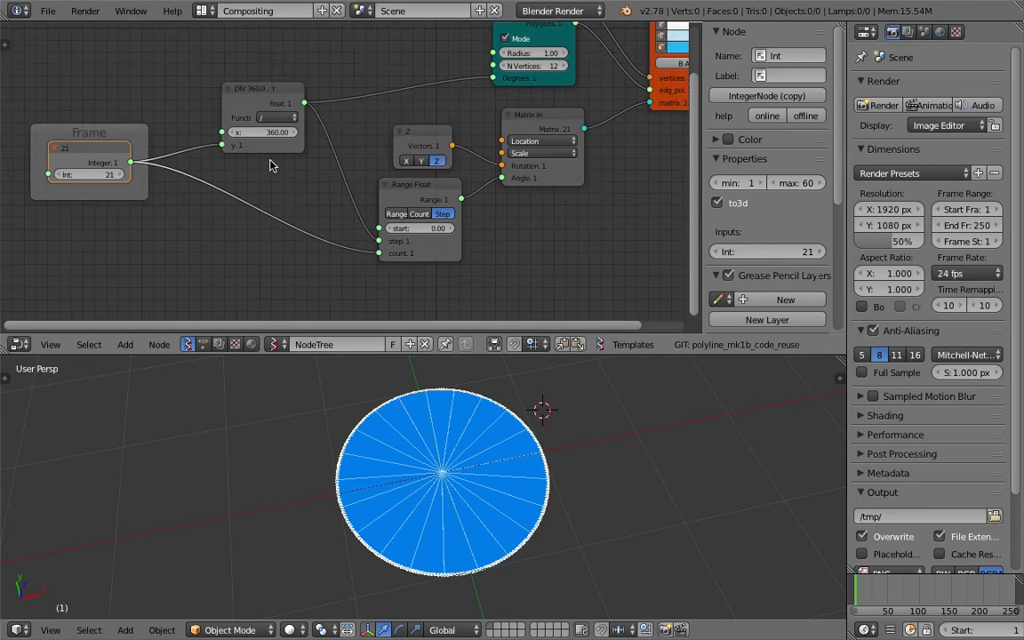
Shift the Viewer Draw node slightly farther from the Circle node and fit the whole node tree in view
mouse_move(315, 166)
middle_mouse_down()
mouse_move(238, 190)
mouse_move(91, 211)
middle_mouse_up()
left_click_drag(483, 149, 498, 158)
middle_click_drag(347, 187, 360, 187)
key("Home")
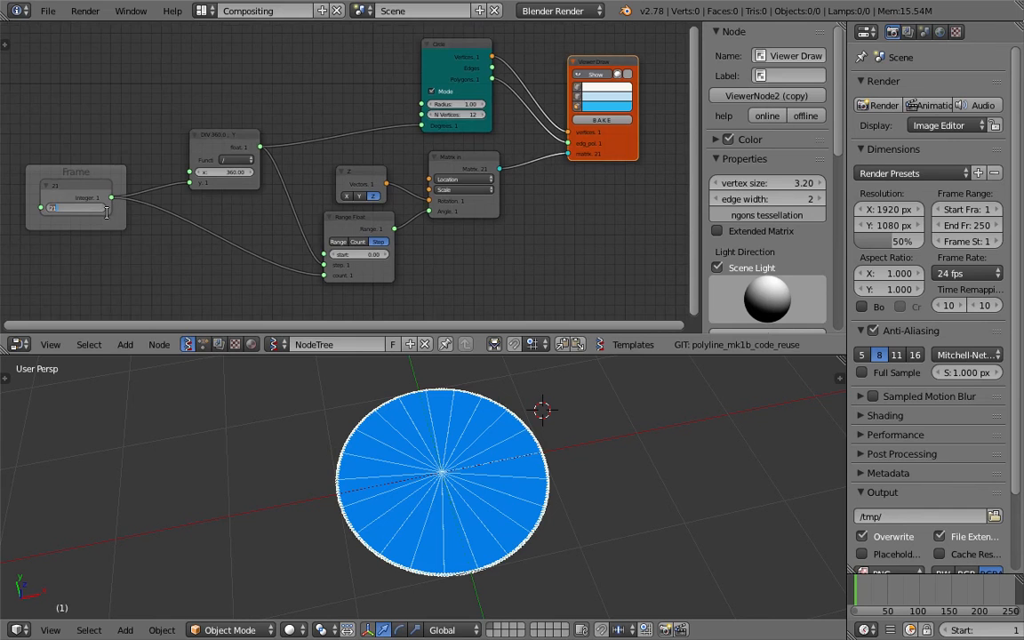
Set the Int node's value to 16 and save the file as pie_demo_004.blend
key("super+s")
left_click(137, 131)
left_click(48, 11)
left_click(100, 165)
key("Escape")
left_click(48, 11)
left_click(120, 149)
key("Escape")
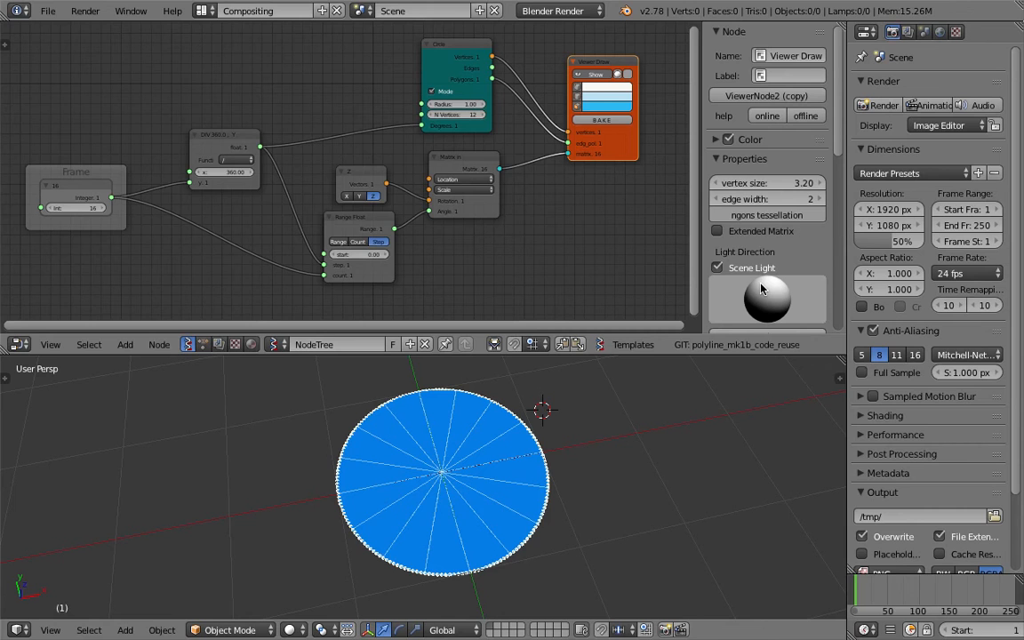
Hide the node editor's properties sidebar and save the file
scroll(613, 454, "up", 1)
key("ctrl+s")
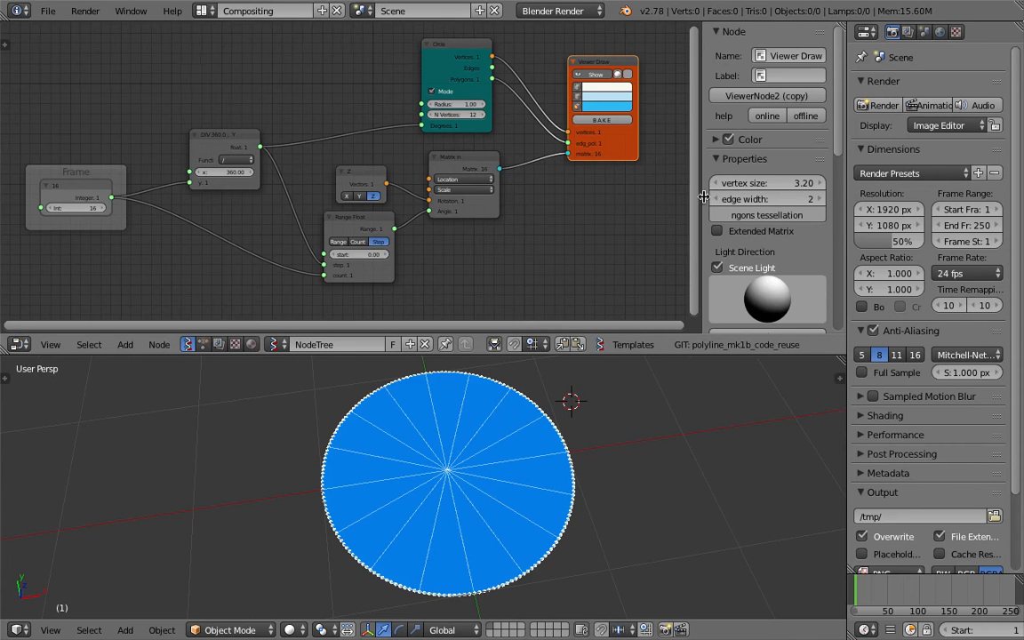
key("n")
key("ctrl+s")
Move the Viewer Draw node farther from the Circle and Matrix in nodes to make room for another node
scroll(568, 200, "up", 3)
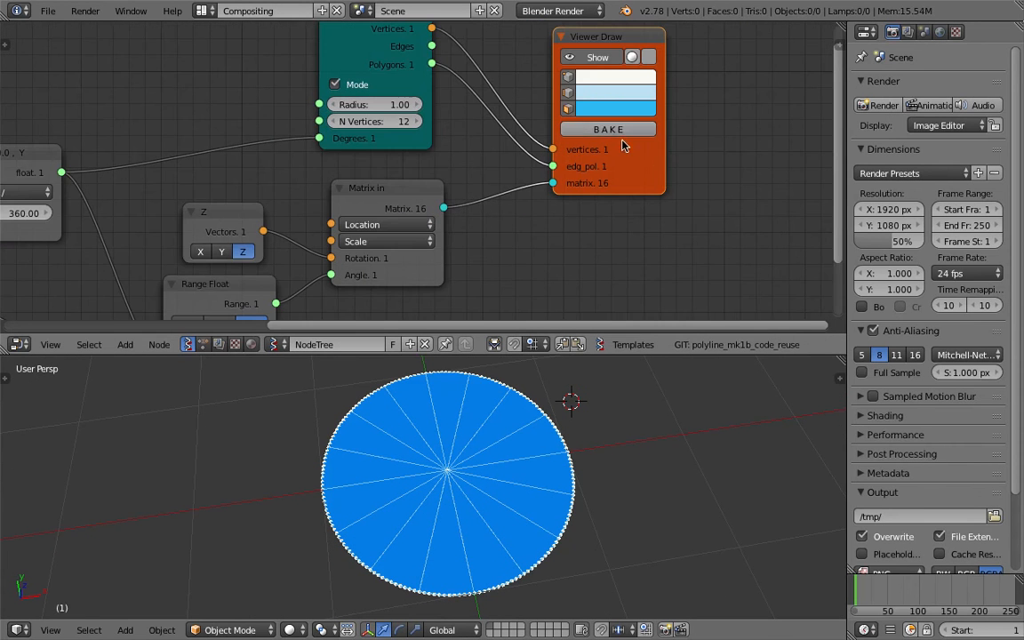
scroll(658, 182, "up", 2)
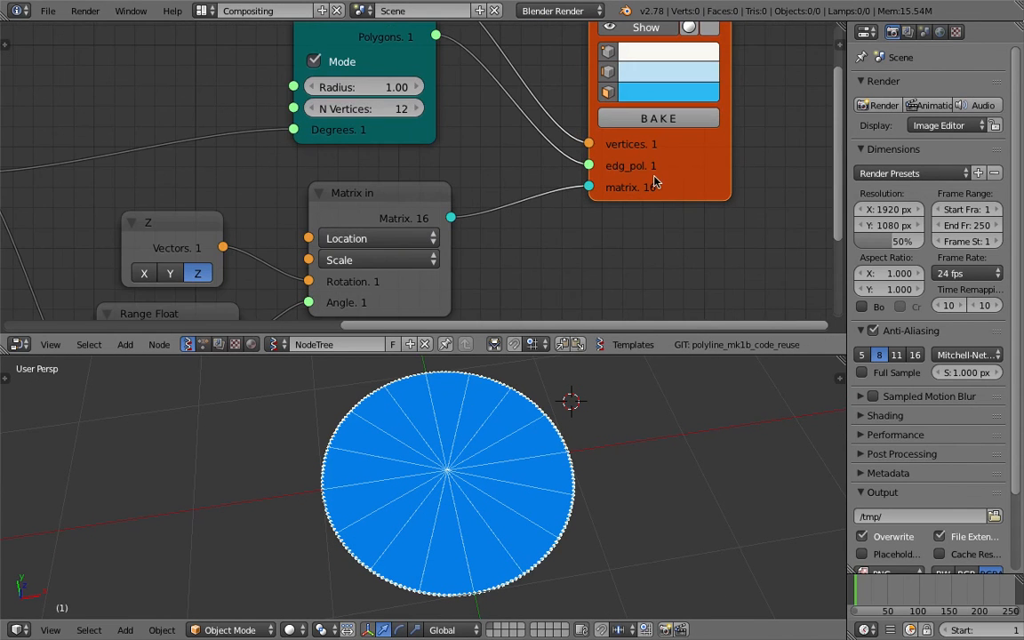
scroll(693, 182, "down", 2)
middle_click_drag(612, 178, 532, 238)
left_click_drag(602, 104, 673, 102)
middle_click_drag(512, 102, 456, 172)
Add an Apply matrix to mesh node above the space between the Circle and Viewer Draw nodes
key("shift+a")
type("s")
type("appl")
key("Down")
key("Return")
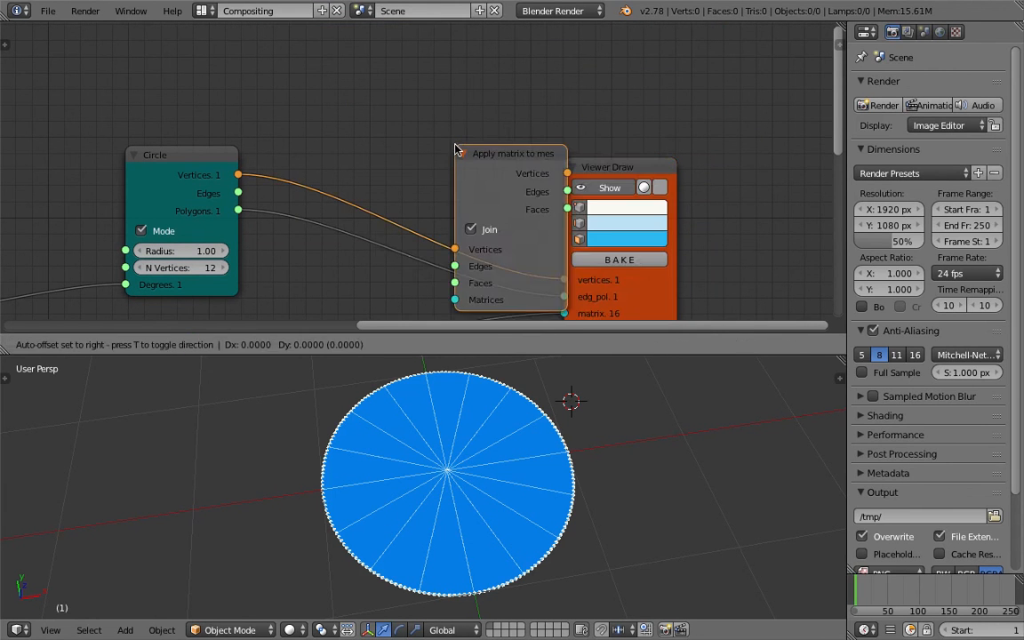
left_click(458, 69)
scroll(458, 69, "down", 2)
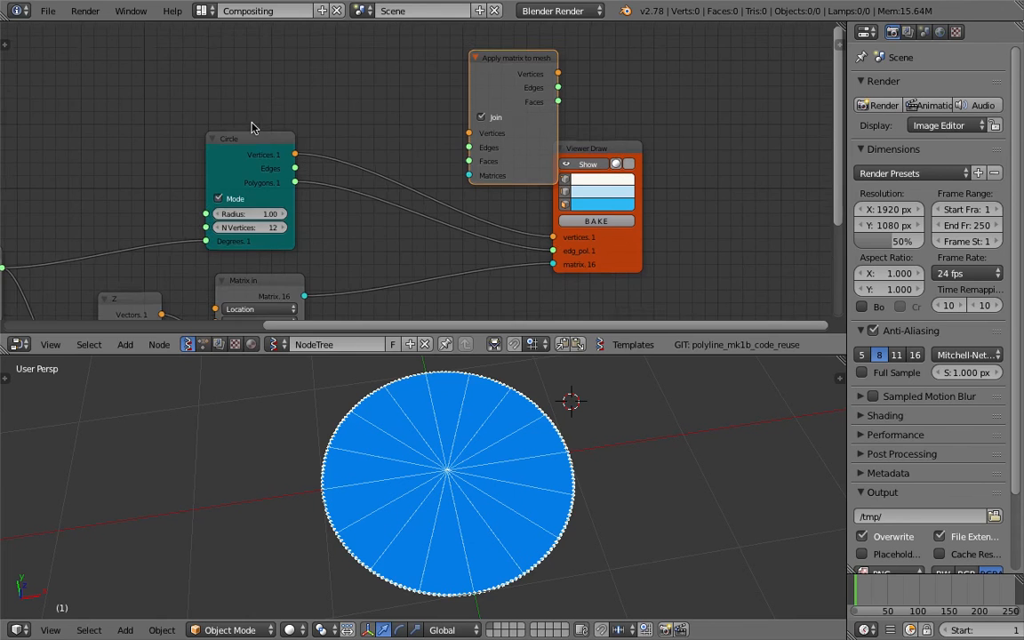
Connect Circle's Vertices and Polygons and Matrix in's output to Apply matrix to mesh, and cut all links into Viewer Draw
middle_click_drag(226, 109, 279, 68)
left_click_drag(349, 108, 523, 88)
left_click_drag(349, 137, 522, 116)
left_click_drag(358, 252, 522, 131)
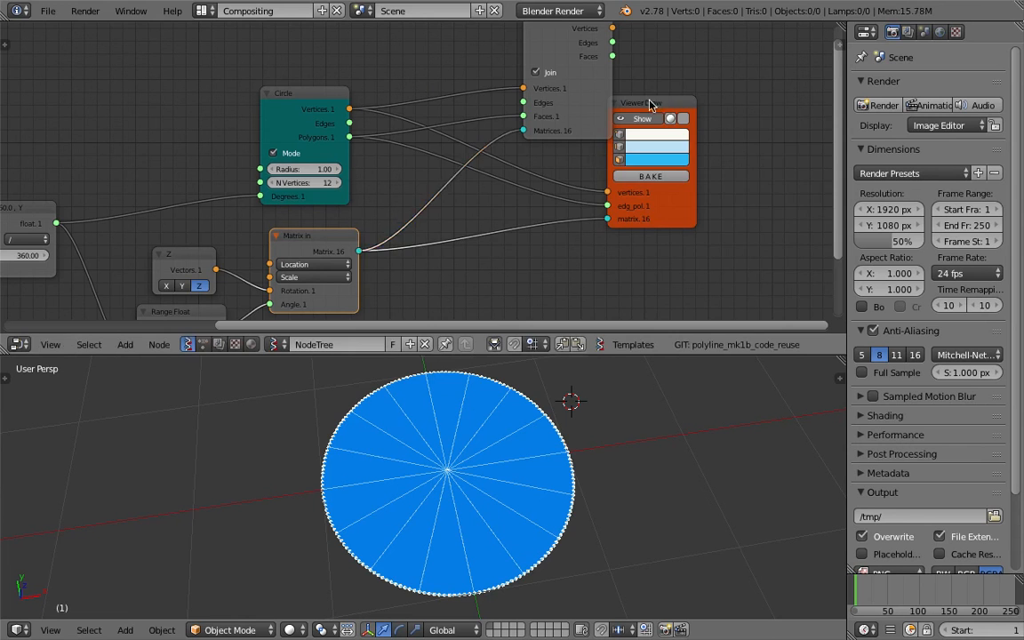
left_click_drag(649, 104, 768, 129)
right_click_drag(628, 236, 626, 236, "ctrl")
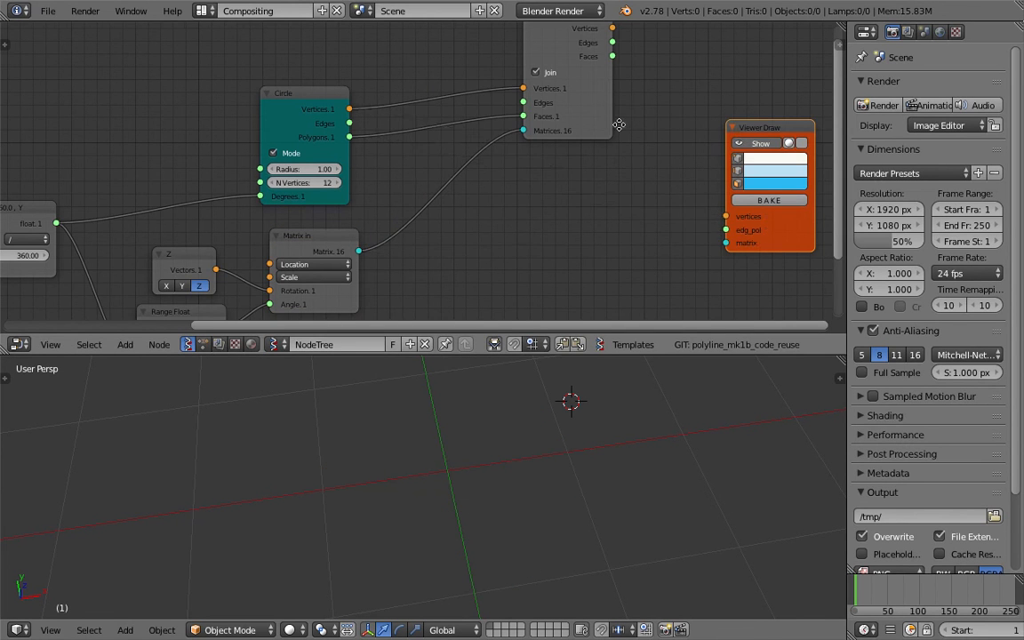
Connect Apply matrix to mesh's Vertices and Faces outputs to Viewer Draw's vertices and edg_pol inputs and save the file
scroll(543, 57, "down", 1)
mouse_move(544, 57)
left_mouse_down()
mouse_move(560, 158)
mouse_move(613, 218)
mouse_move(671, 238)
left_mouse_up()
left_click_drag(556, 175, 578, 187)
left_click_drag(680, 249, 679, 249)
scroll(526, 481, "up", 3)
middle_click_drag(526, 481, 511, 449, "shift")
scroll(511, 449, "down", 2)
key("ctrl+s")
Bake the Viewer Draw geometry into a mesh and move the baked pie beside the Sverchok preview
left_click(511, 449)
left_click(712, 224)
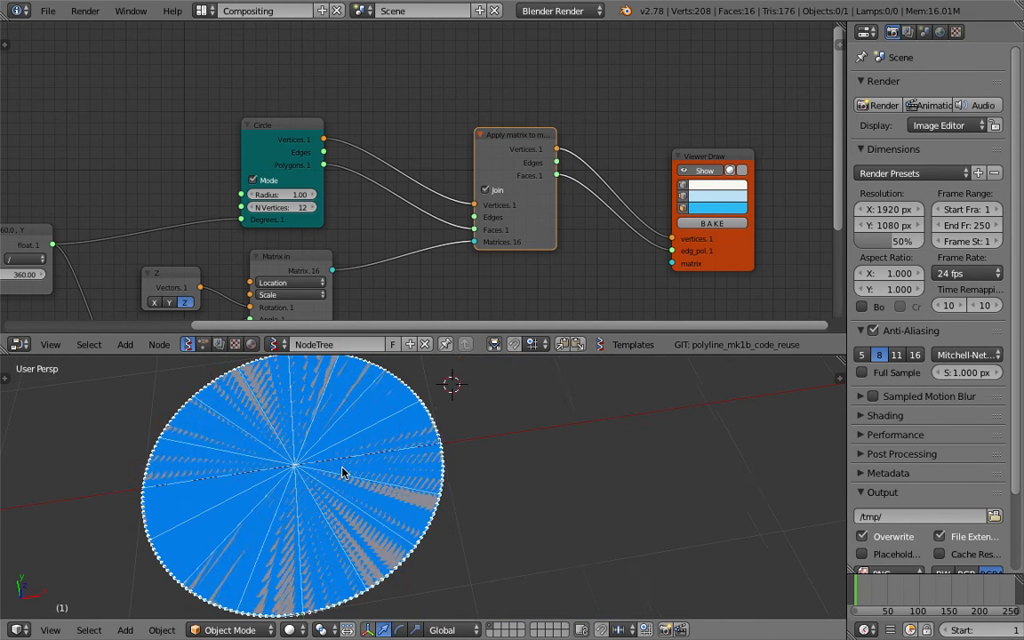
left_click_drag(343, 471, 624, 437)
middle_click_drag(624, 437, 529, 463, "shift")
key("g")
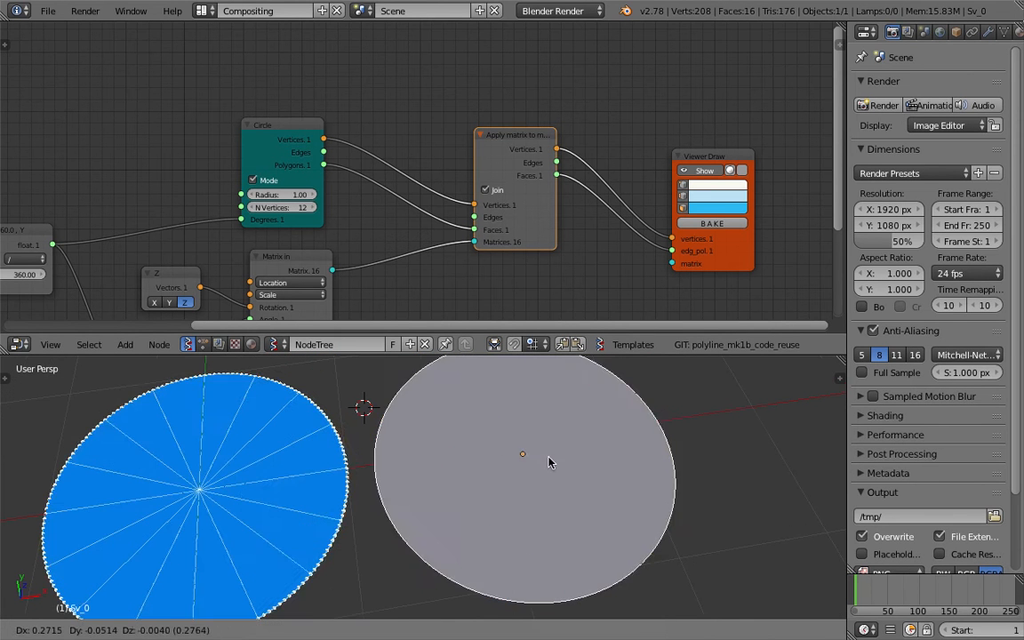
left_click(549, 461)
Check the baked pie's mesh in wireframe shading and return to solid shading
key("z")
key("z")
key("Tab")
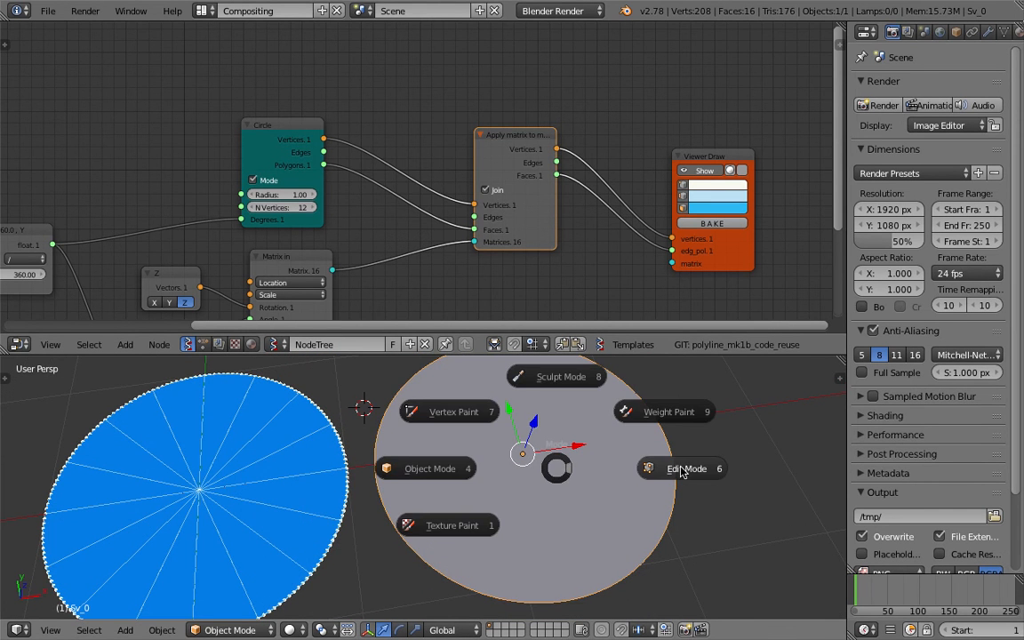
key("Escape")
scroll(583, 471, "down", 2)
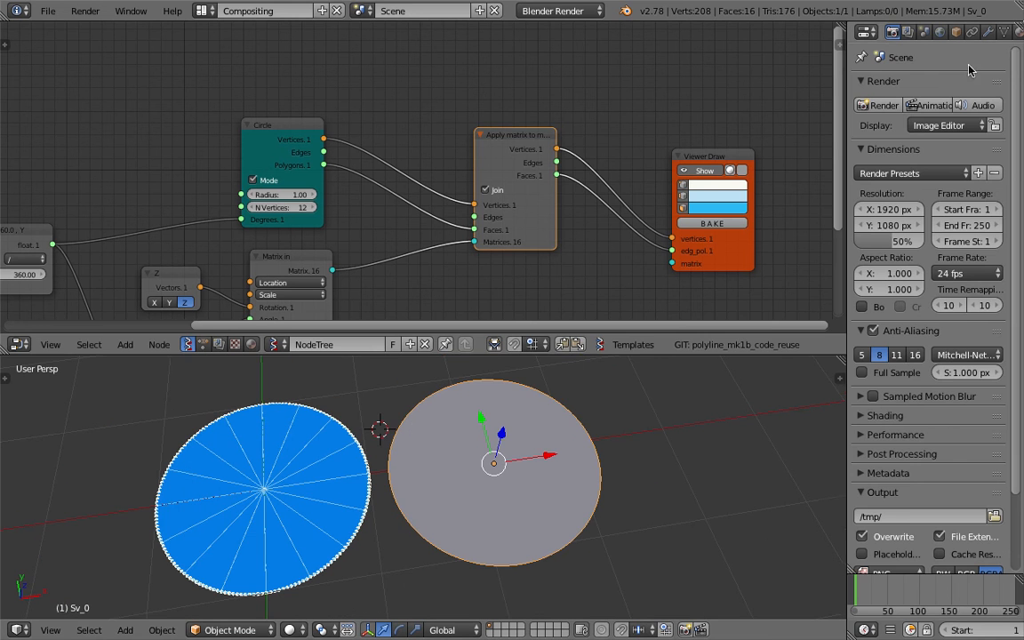
Try a Smooth modifier on the baked pie with factor 0.760 and repeat 3, and remove it again
left_click(988, 31)
left_click(946, 86)
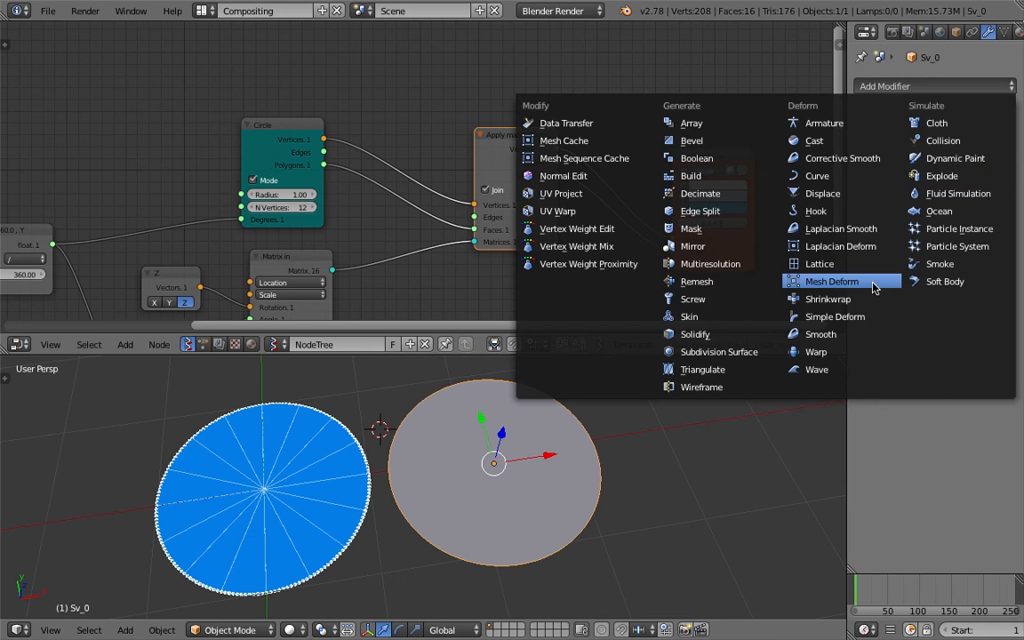
left_click(755, 337)
mouse_move(933, 161)
left_mouse_down()
mouse_move(1013, 161)
mouse_move(950, 161)
left_mouse_up()
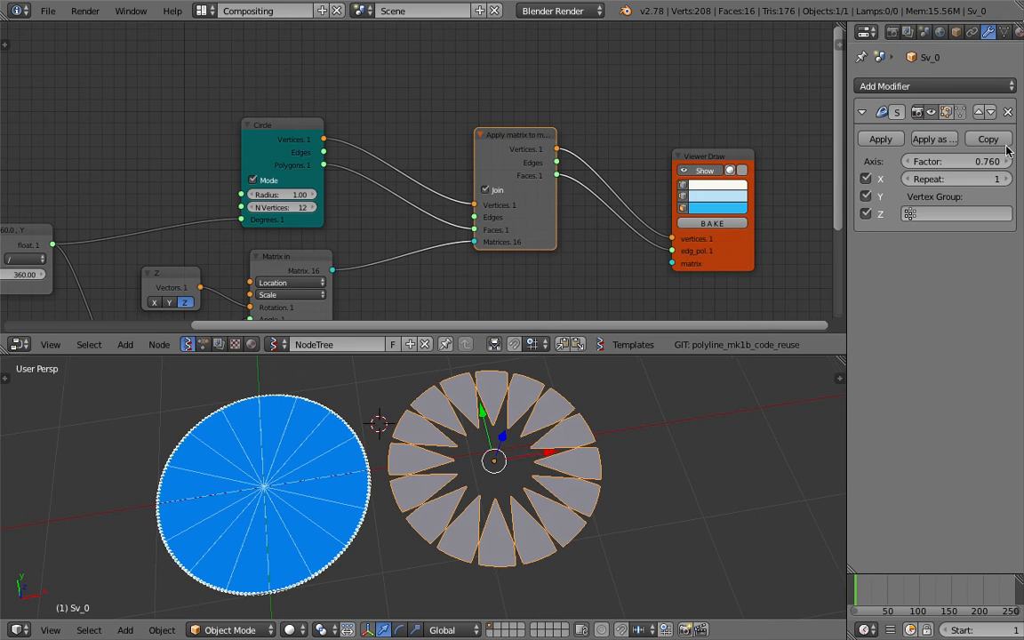
left_click(1005, 180)
left_click(1005, 179)
mouse_move(680, 400)
middle_mouse_down()
mouse_move(656, 402)
mouse_move(684, 382)
middle_mouse_up()
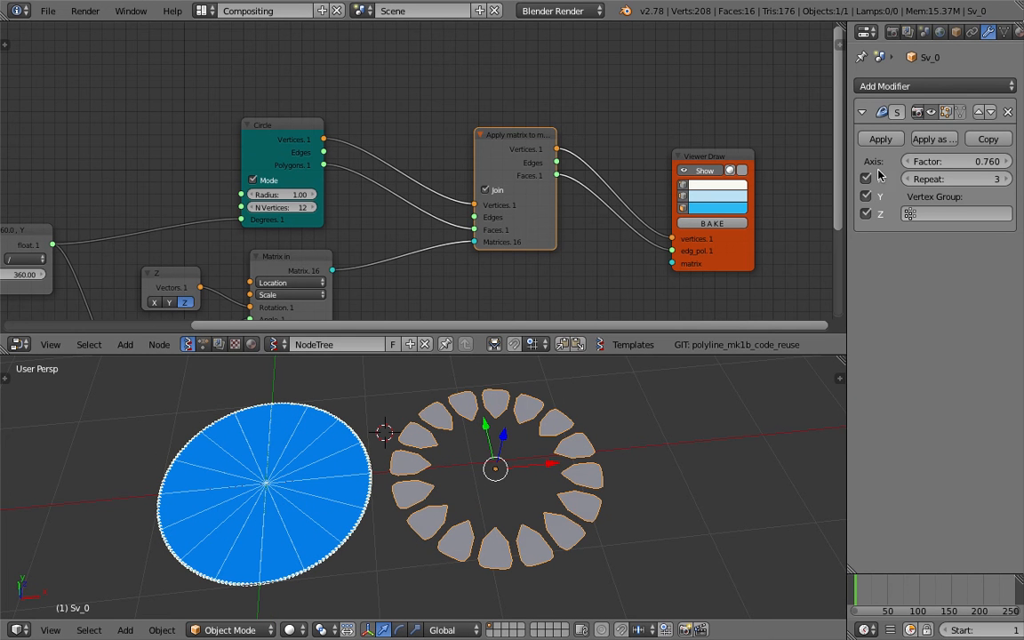
left_click(1008, 112)
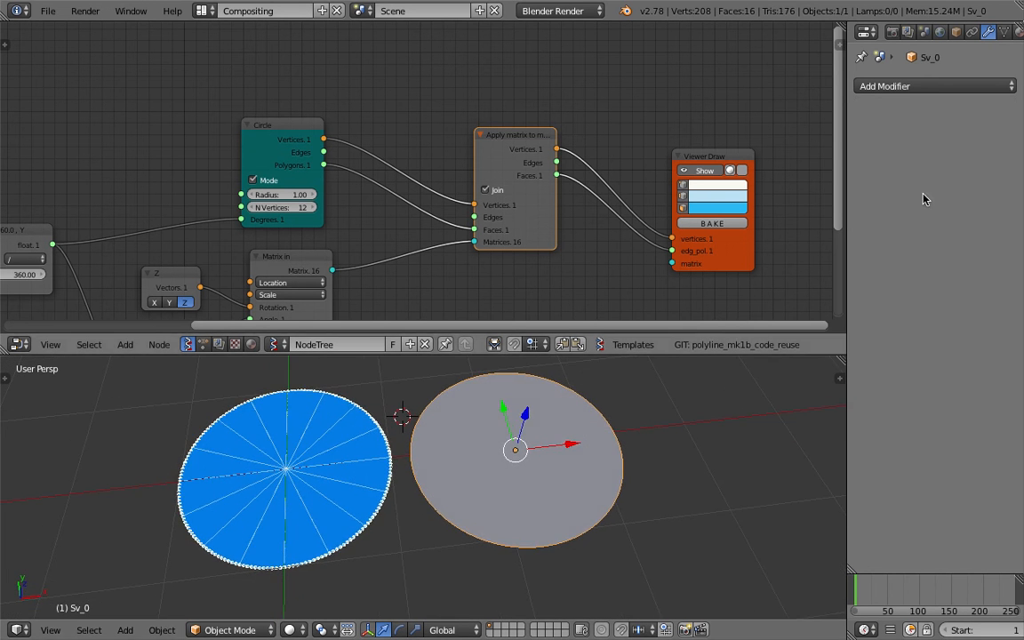
Add a Solidify modifier to the baked pie with a thickness of 0.2480
left_click(889, 86)
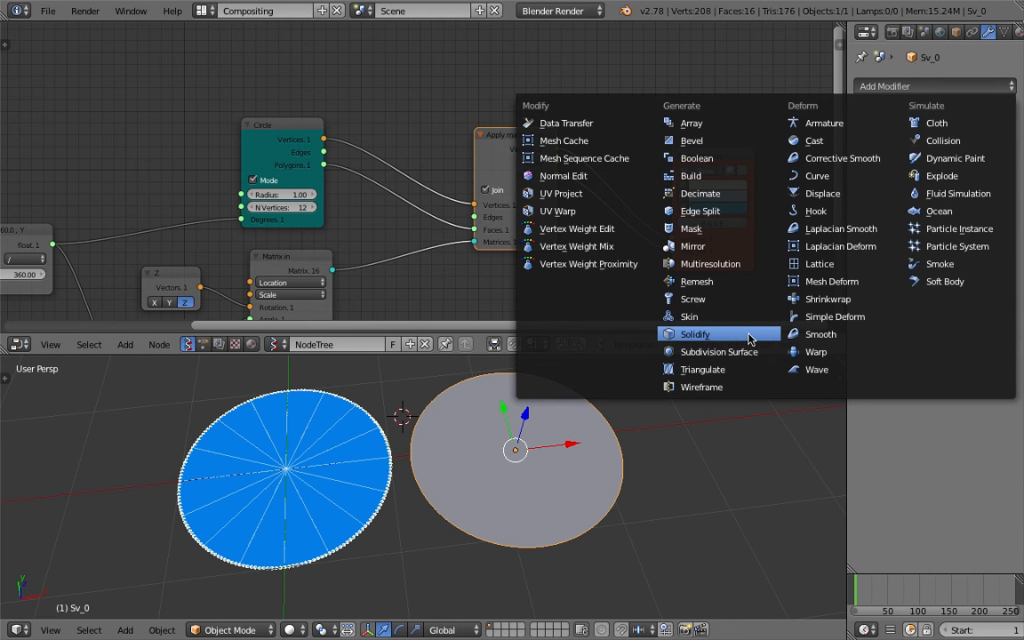
left_click(695, 334)
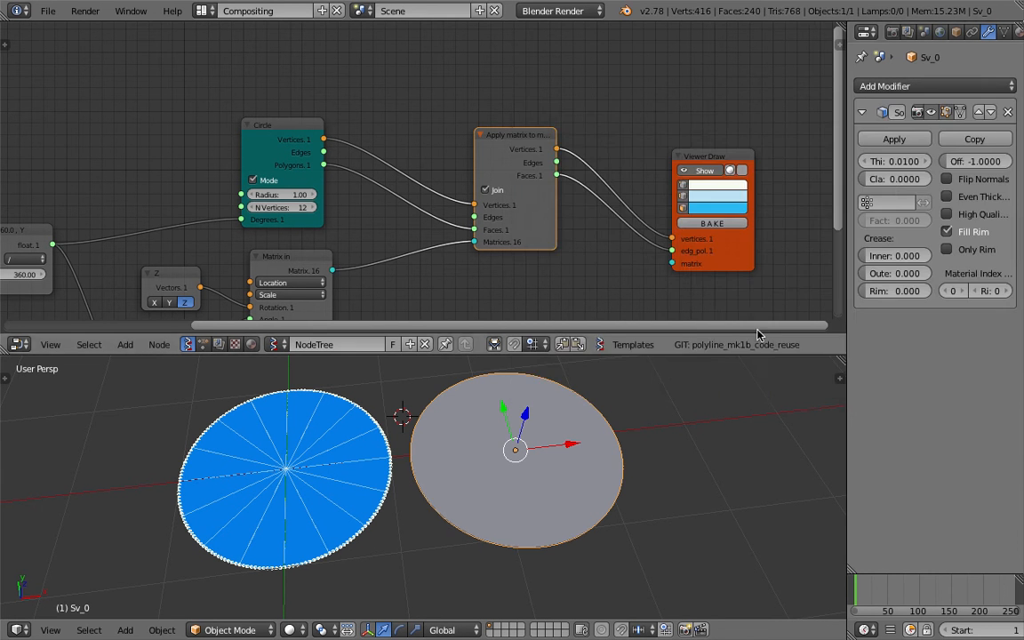
mouse_move(889, 161)
left_mouse_down()
mouse_move(924, 161)
mouse_move(904, 160)
left_mouse_up()
Add a Bevel modifier to the solidified pie
left_click(824, 87)
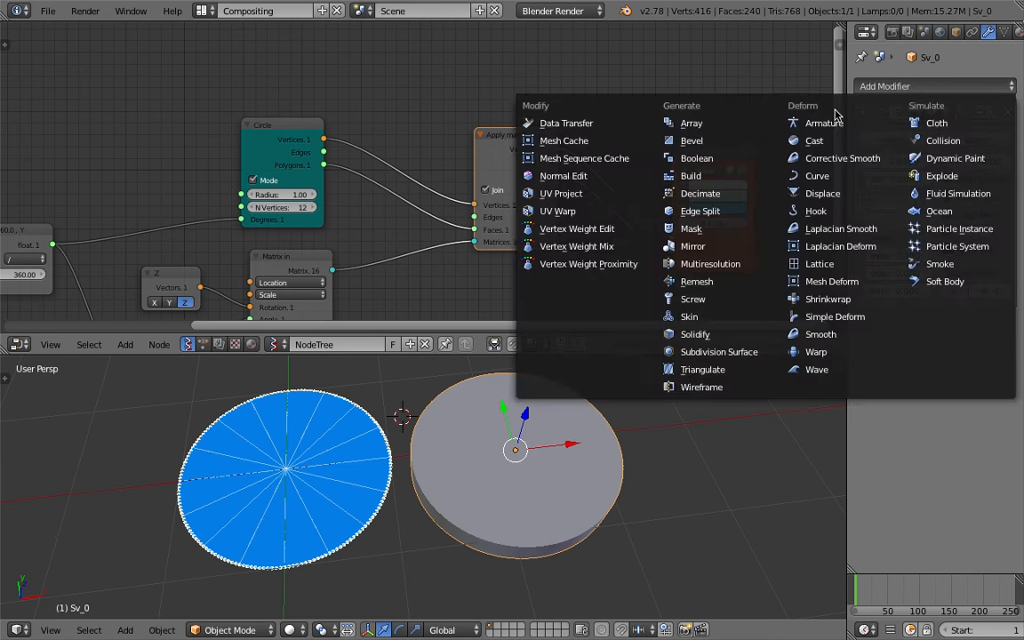
left_click(729, 145)
middle_click_drag(624, 420, 626, 462)
scroll(612, 501, "up", 3)
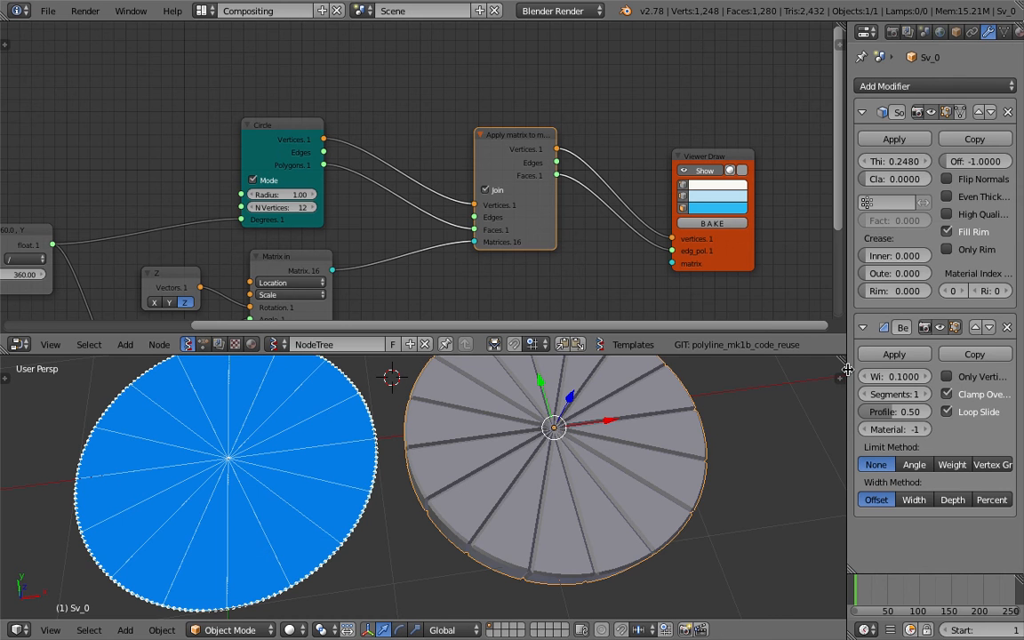
Widen the properties editor and set the Bevel modifier to 2 segments with a profile of 0.32
left_click_drag(847, 368, 781, 373)
left_click_drag(863, 393, 955, 382)
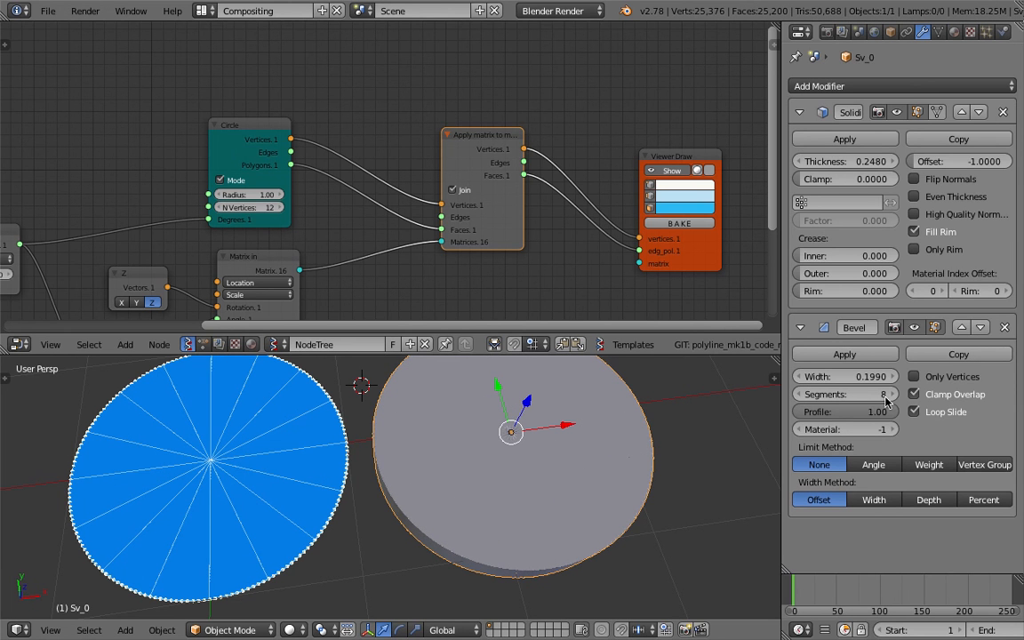
left_click_drag(844, 412, 777, 394)
left_click_drag(858, 378, 893, 378)
Try a Bevel width of 5 and set the width to 2
left_click(831, 377)
type("5")
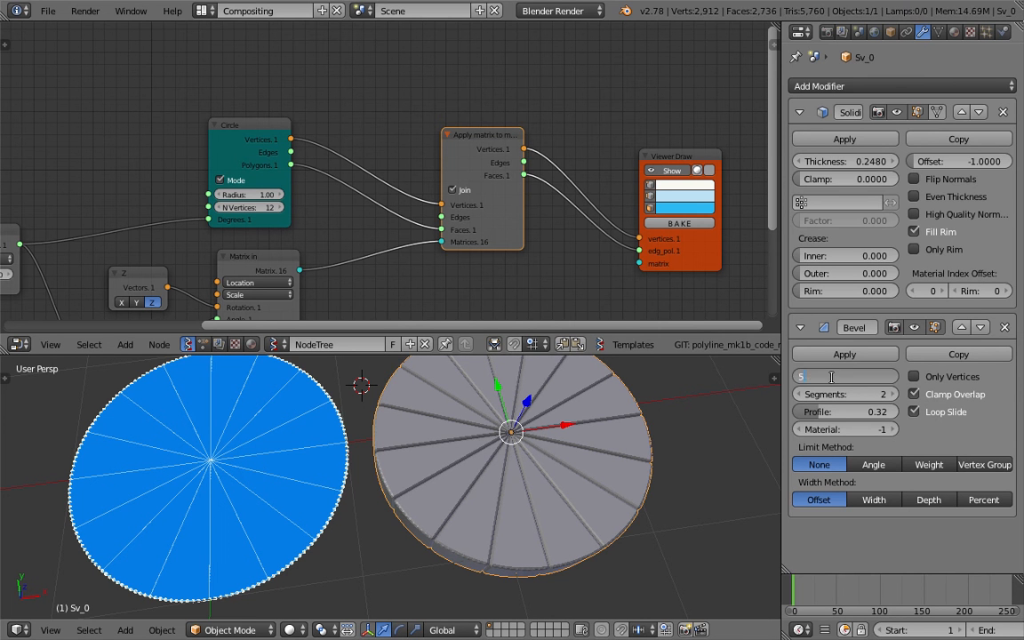
key("Return")
middle_click_drag(545, 435, 552, 404)
left_click(835, 376)
type("2")
key("Return")
Set the Solidify modifier's thickness to 0.0690 and its clamp to 0.8710
scroll(544, 494, "up", 3)
middle_click_drag(544, 499, 485, 453)
left_click_drag(839, 161, 862, 179)
left_click_drag(951, 161, 946, 161)
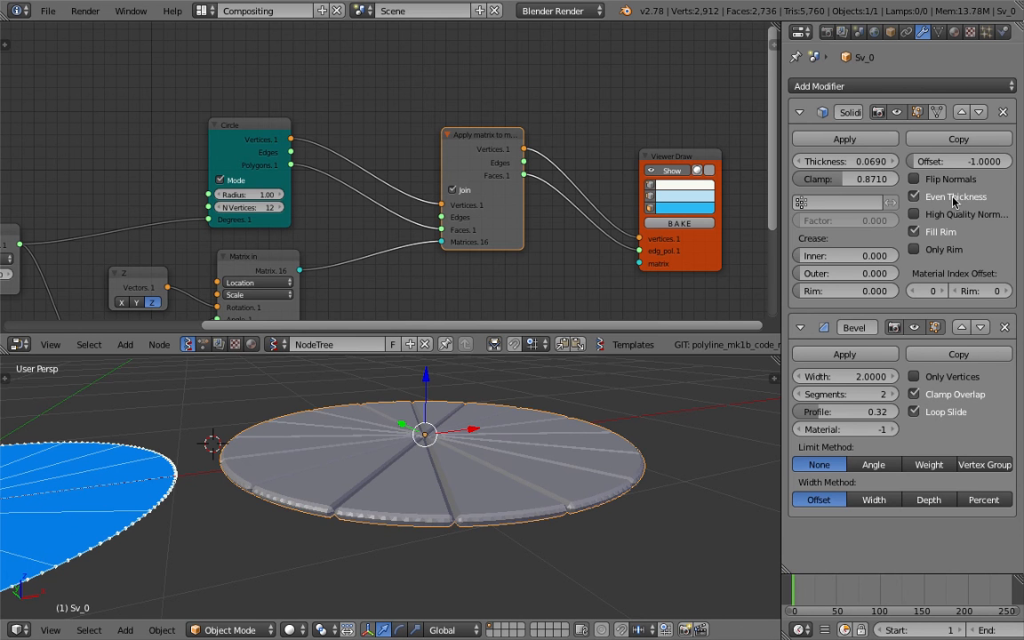
Try the Solidify modifier's Fill Rim and inner crease settings and restore them
left_click(952, 233)
left_click(953, 233)
left_click_drag(861, 256, 802, 276)
Examine the beveled pie slices up close and from several angles
middle_click_drag(629, 456, 407, 544)
scroll(413, 555, "up", 5)
middle_click_drag(336, 512, 473, 440)
scroll(449, 480, "down", 5)
middle_click_drag(449, 480, 387, 534)
middle_click_drag(453, 519, 558, 500)
key("r")
key("r")
right_click(585, 463)
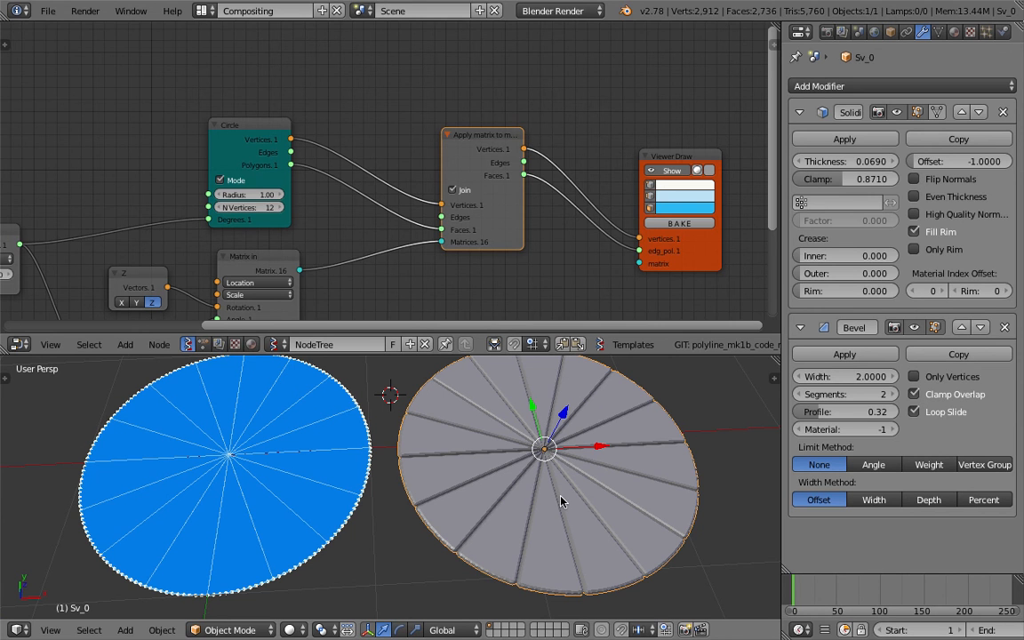
Save the project as a new Blender file under the next incremented version number
middle_click_drag(118, 104, 151, 29)
left_click(50, 12)
left_click(78, 134)
left_click(48, 14)
left_click(89, 149)
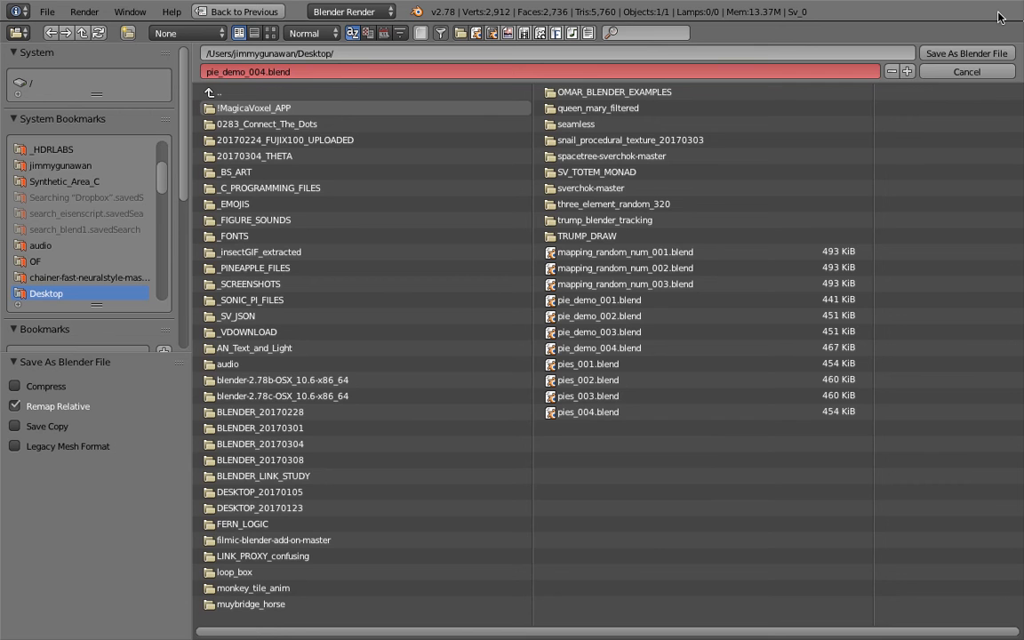
left_click(907, 72)
left_click(948, 51)
Move the Circle and Apply matrix to mesh nodes to tighten the node layout
middle_click_drag(382, 126, 428, 142)
left_click(305, 82)
left_click_drag(305, 82, 289, 70)
left_click_drag(484, 99, 451, 104)
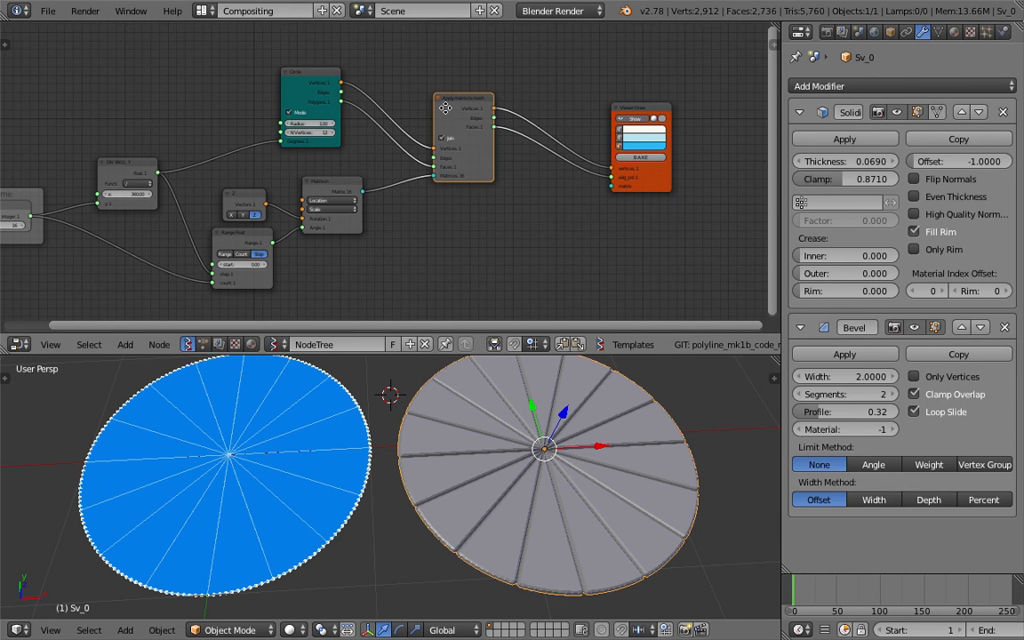
middle_click_drag(451, 114, 360, 146)
scroll(372, 158, "up", 7)
left_click_drag(384, 98, 319, 93)
middle_click_drag(301, 136, 438, 140)
Switch the render engine to Cycles Render and move the Viewer Draw node closer to the Apply matrix node
left_click(551, 10)
left_click(503, 57)
scroll(627, 113, "down", 1)
left_click_drag(627, 113, 480, 72)
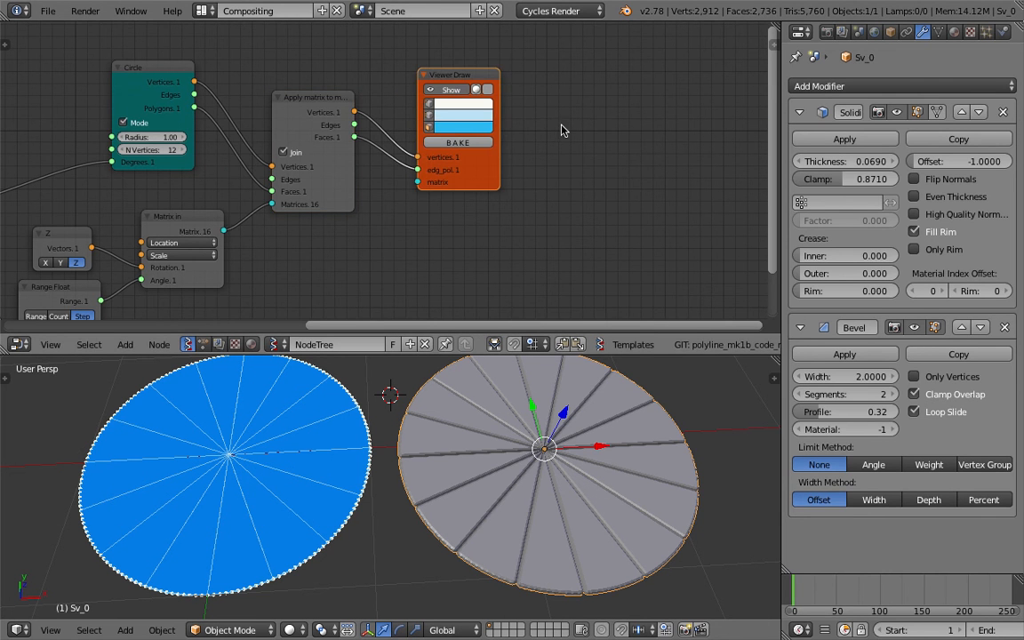
Turn off the Viewer Draw preview and delete the baked pie mesh from the scene
left_click(451, 89)
left_click_drag(457, 75, 452, 56)
key("a")
key("a")
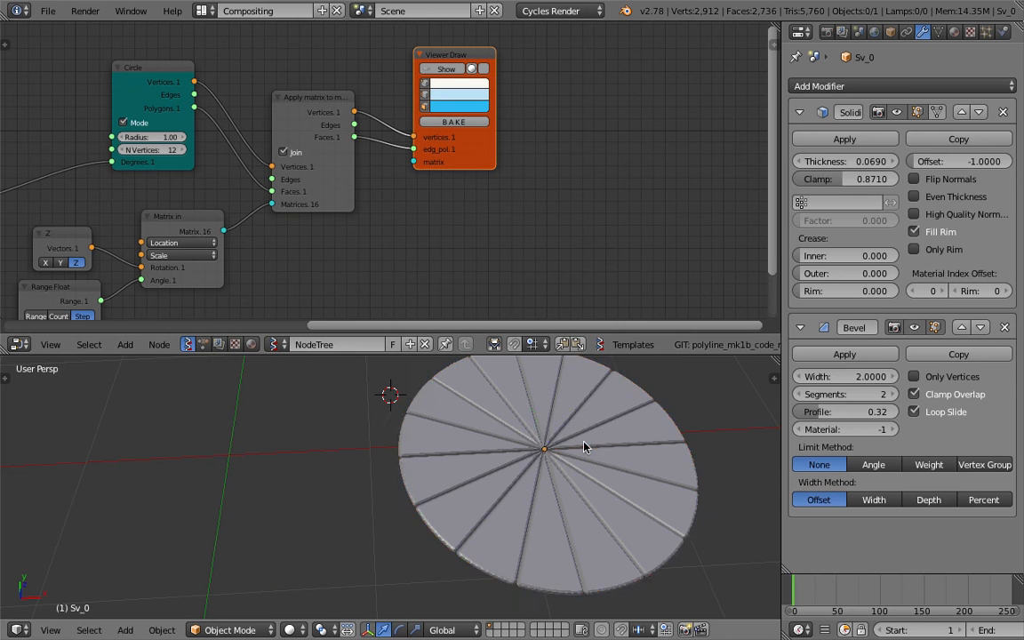
key("Delete")
Add a Viewer BMeshMK2 node beyond the Viewer Draw node
key("shift+a")
left_click(560, 153)
type("bme")
key("Return")
left_click(599, 125)
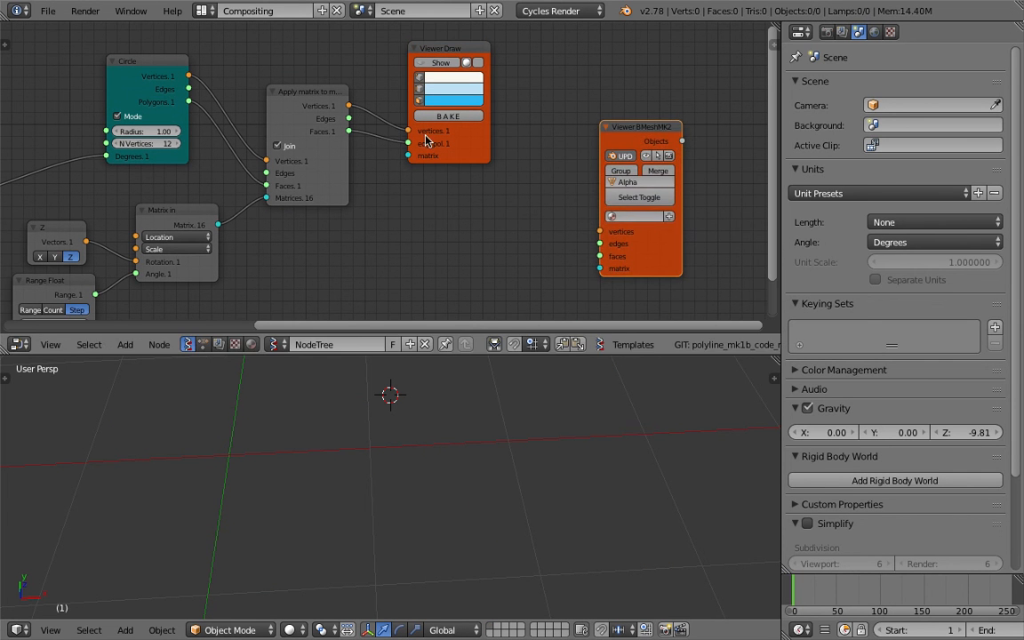
Connect the Apply matrix node's Vertices and Faces to the Viewer BMeshMK2 node and select the generated mesh
left_click_drag(350, 107, 599, 231)
left_click_drag(349, 132, 600, 256)
middle_click_drag(423, 440, 459, 447)
right_click(458, 447)
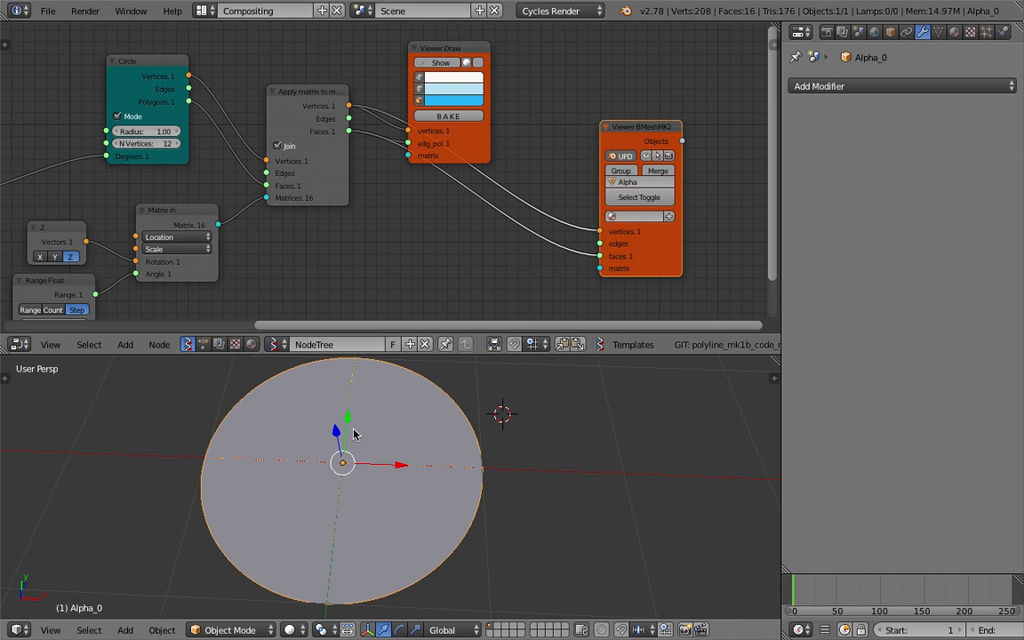
Assign a new material in the Viewer BMeshMK2 node and show its shader nodes in a split-off node editor
middle_click_drag(561, 210, 507, 205)
scroll(524, 111, "up", 2)
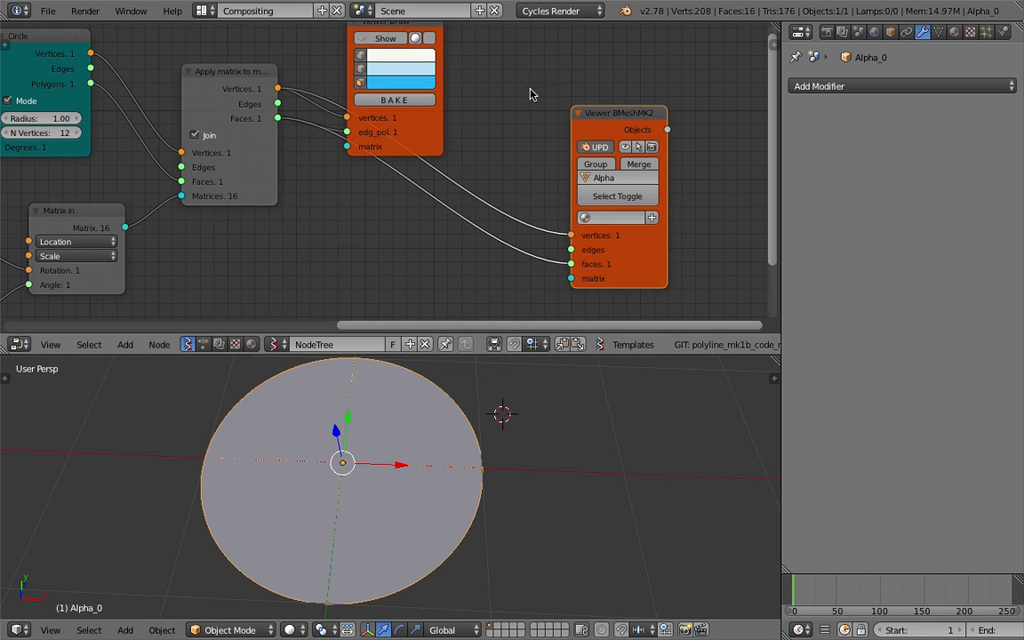
left_click(653, 219)
middle_click_drag(764, 120, 560, 131)
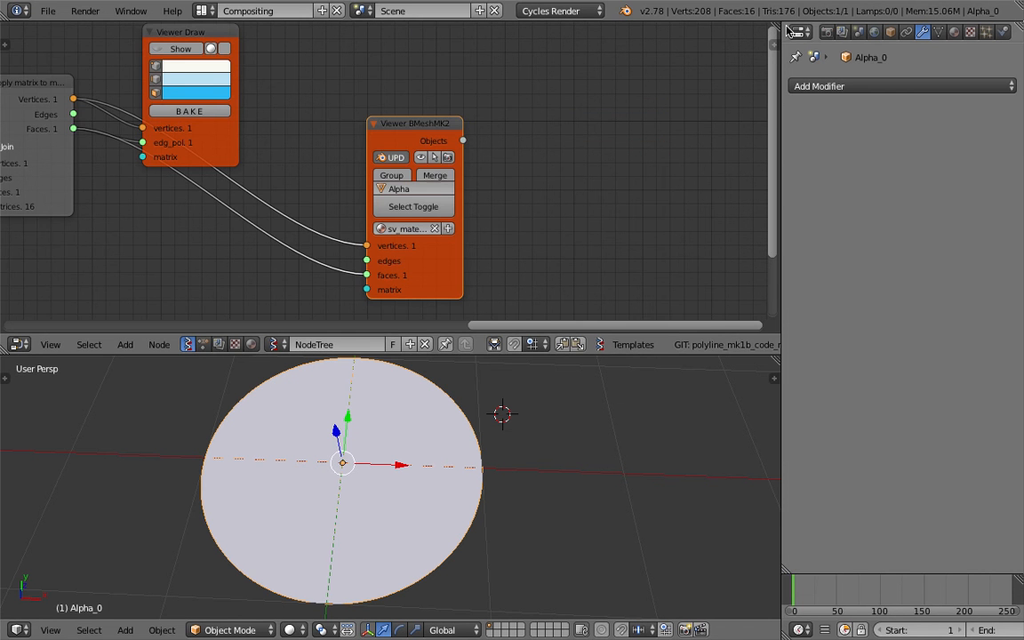
left_click_drag(788, 31, 483, 47)
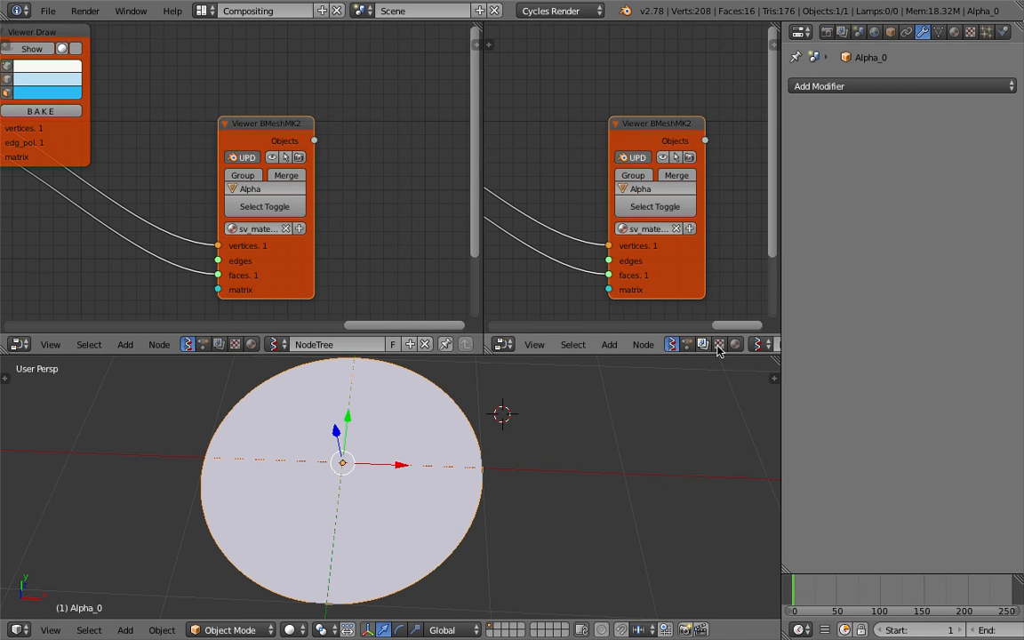
left_click(734, 344)
key("Home")
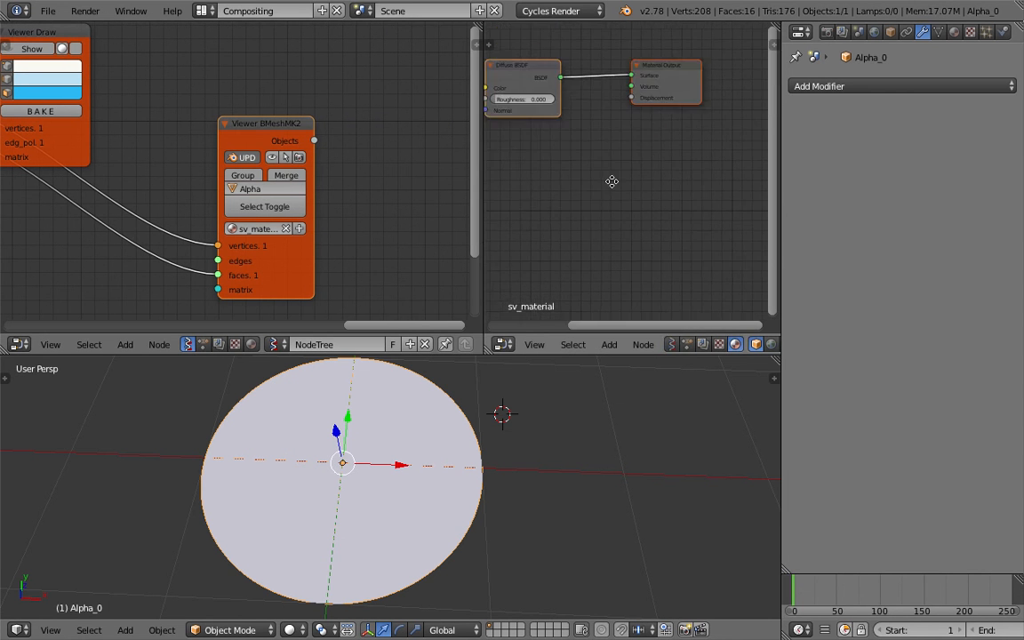
scroll(686, 187, "up", 2)
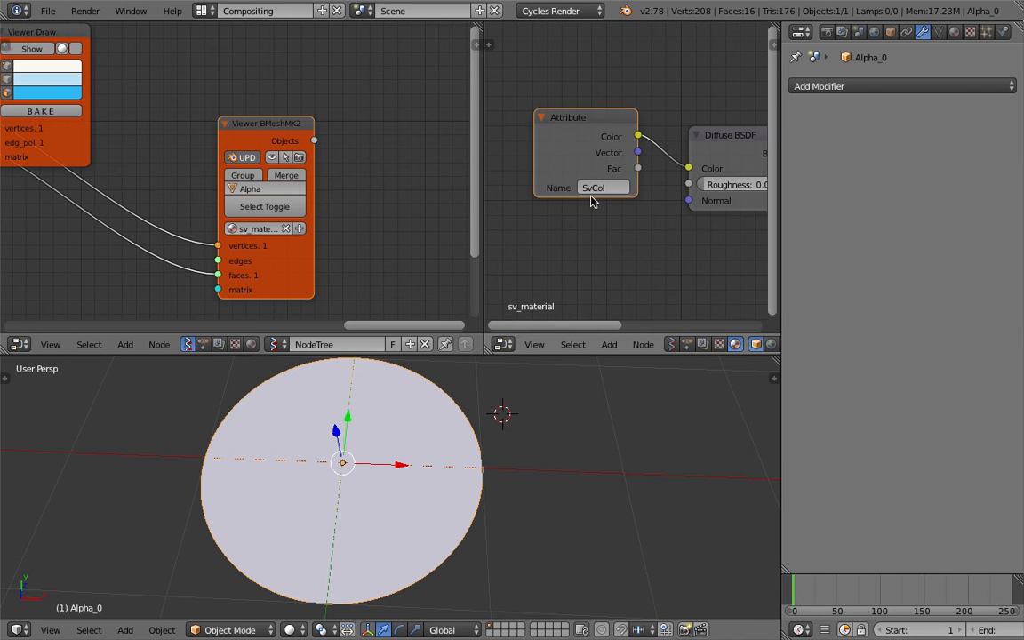
Add a Vertex color new node beside the Viewer BMeshMK2 node
middle_click_drag(411, 190, 456, 151)
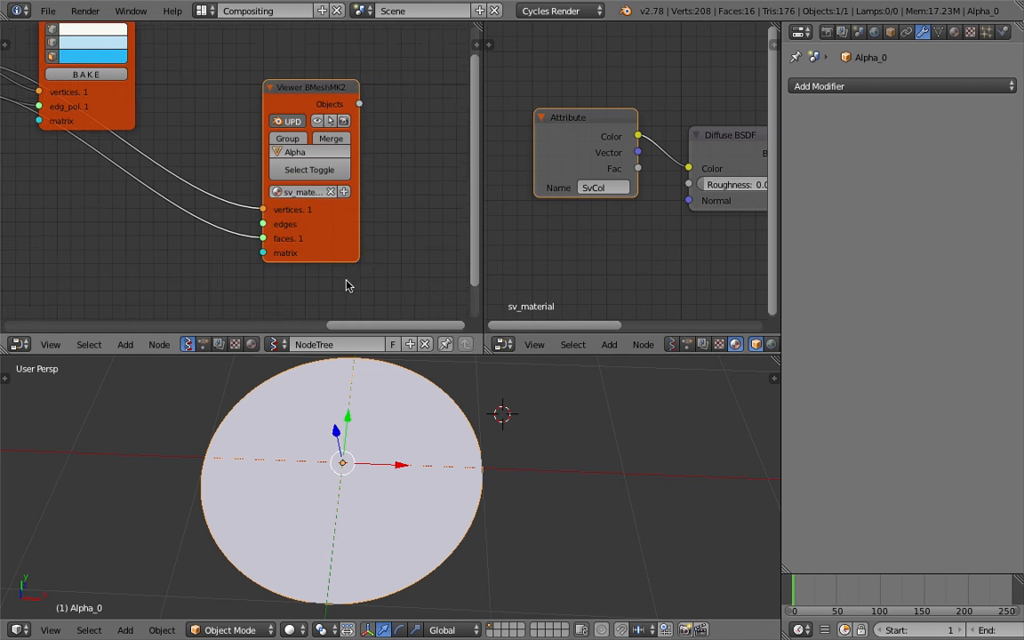
middle_click_drag(397, 218, 463, 215)
scroll(464, 215, "down", 1)
middle_click_drag(359, 233, 150, 179)
middle_click_drag(253, 128, 272, 135)
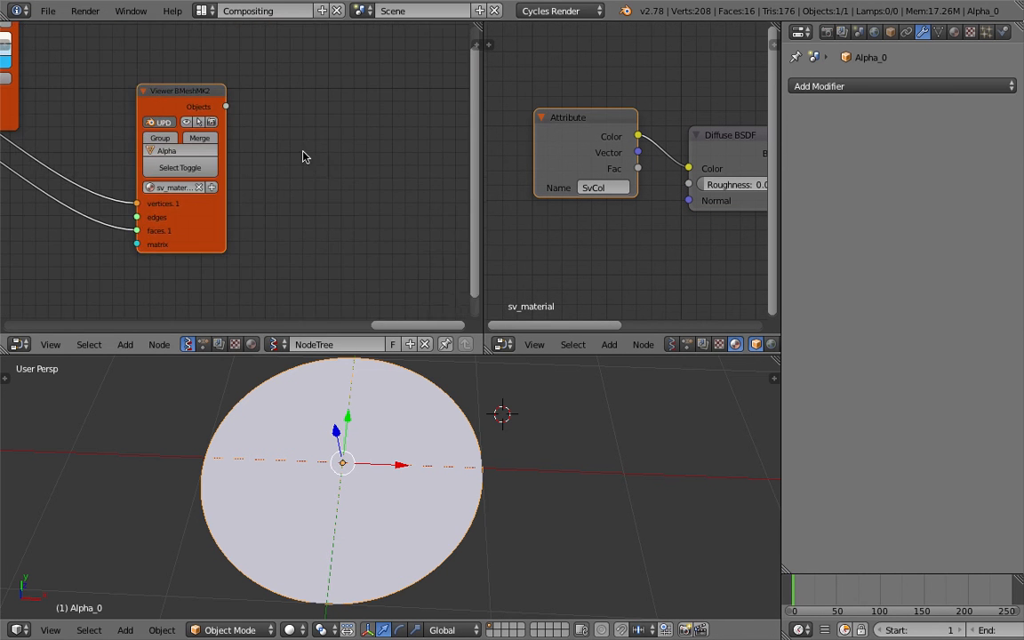
key("shift+a")
left_click(303, 151)
type("obje")
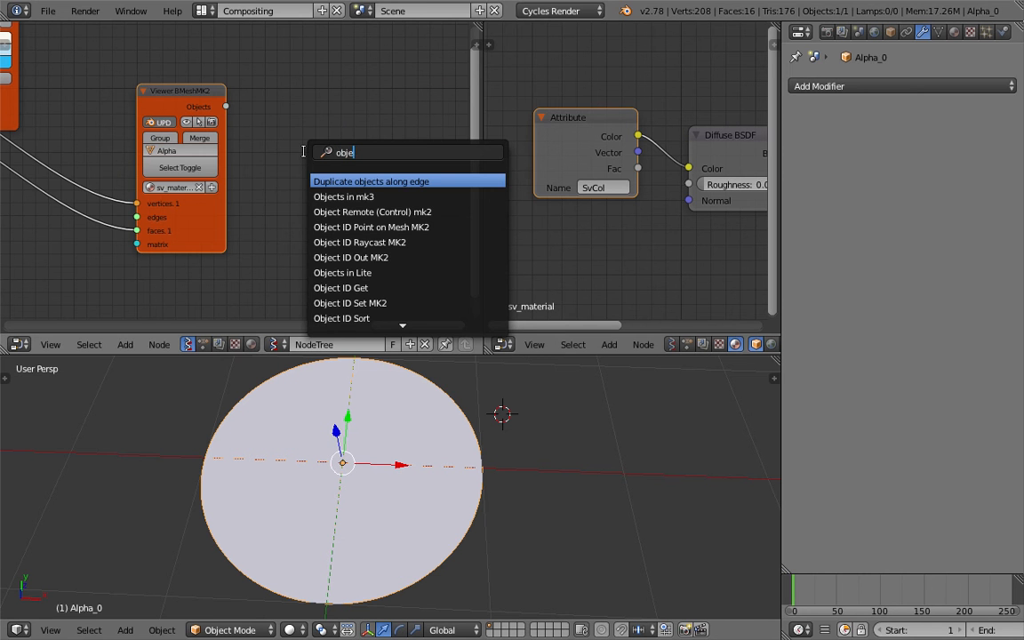
type("ct")
key("ctrl+a")
type("colo")
key("Down")
key("Up")
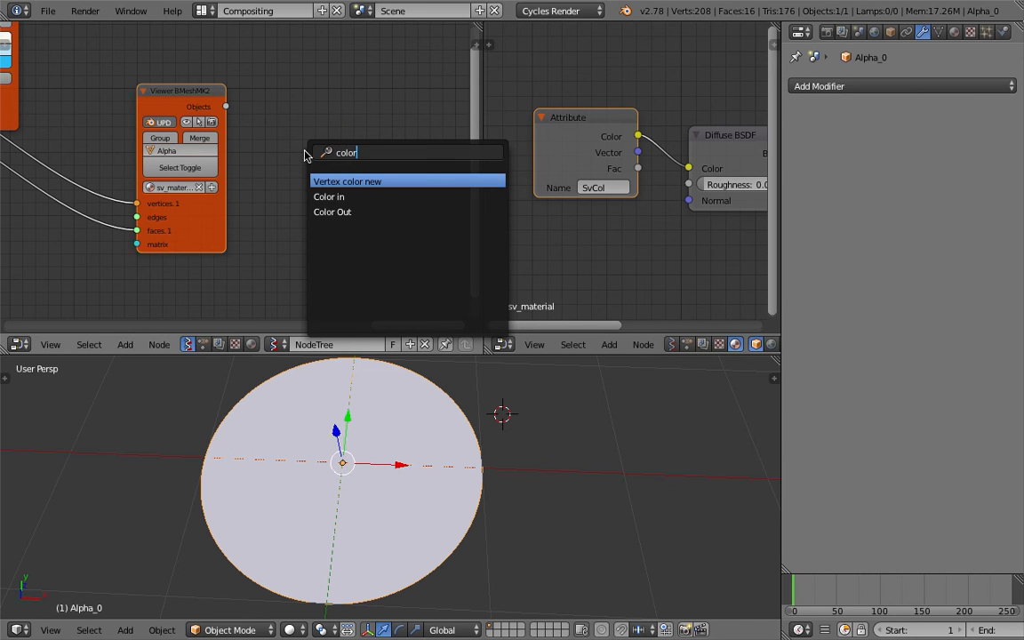
key("Return")
left_click(285, 95)
Connect the BMesh viewer's Objects output to the Vertex color new node's Object input and set it to Face mode
left_click_drag(225, 107, 321, 182)
left_click(363, 166)
left_click_drag(411, 168, 451, 167)
scroll(252, 264, "down", 4)
middle_click_drag(251, 265, 273, 228)
key("ctrl+s")
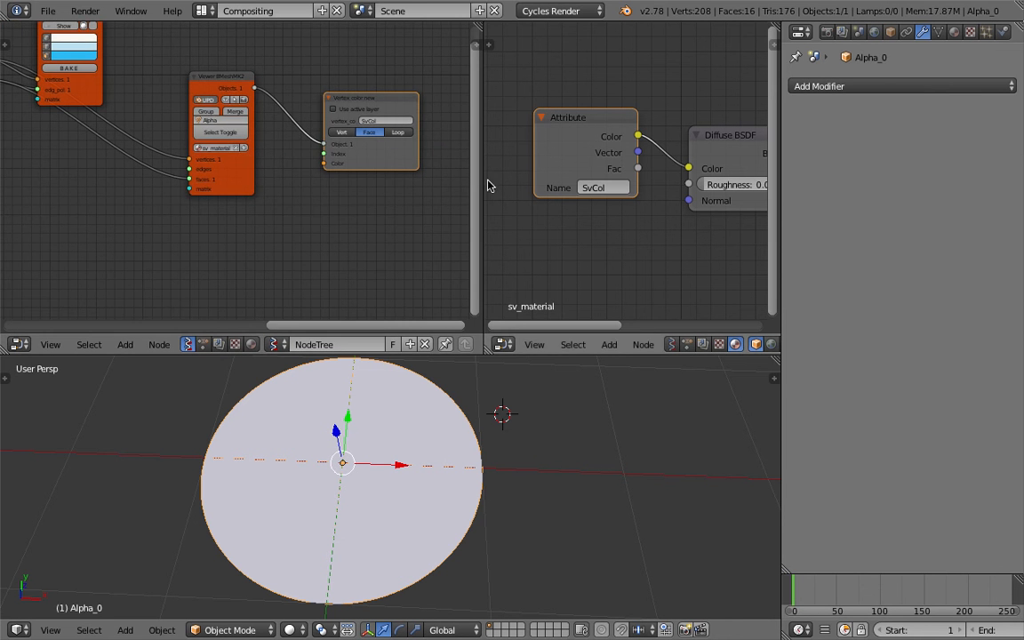
Close the split-off material node editor and enlarge the Sverchok node editor by narrowing the properties area
left_click_drag(485, 176, 627, 184)
middle_click_drag(324, 167, 470, 155)
key("ctrl+s")
left_click(470, 155)
middle_click_drag(553, 146, 525, 142)
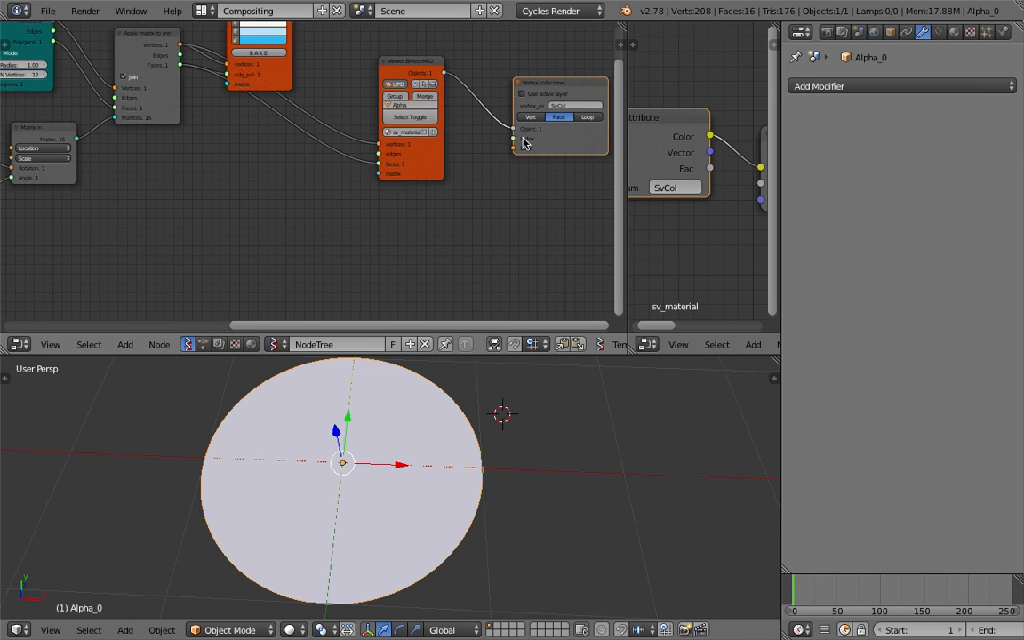
middle_click_drag(200, 179, 338, 173)
scroll(228, 163, "down", 2)
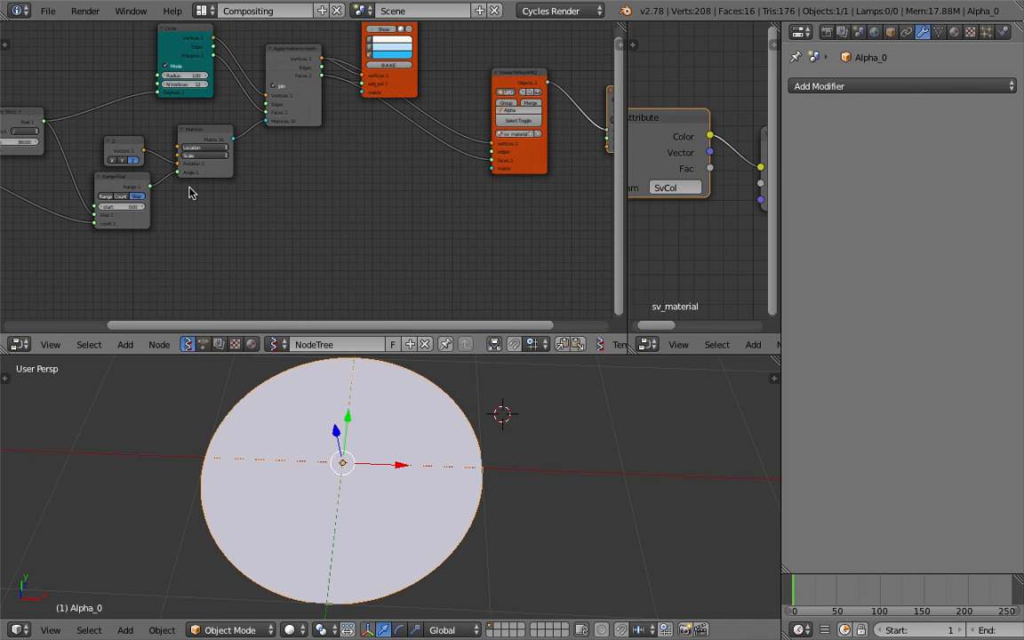
scroll(333, 203, "up", 4)
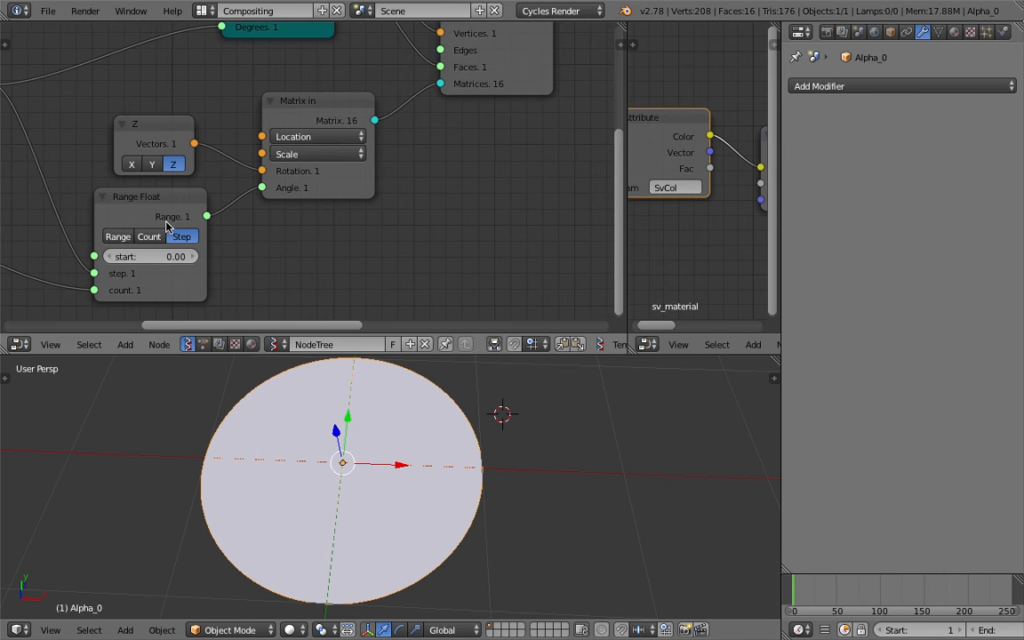
scroll(165, 226, "down", 2)
left_click_drag(335, 357, 336, 377)
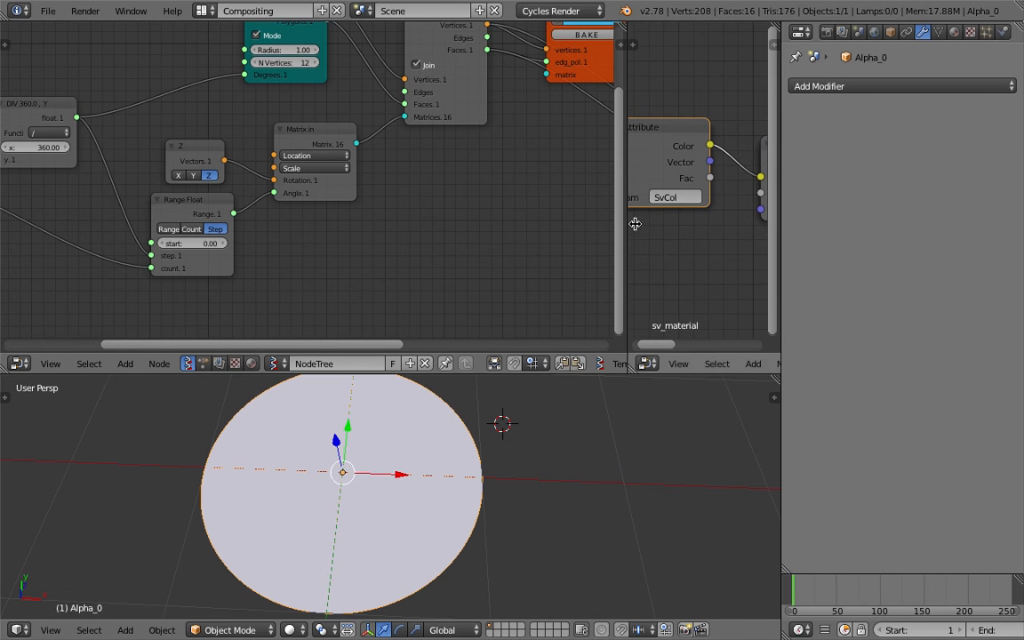
left_click_drag(627, 24, 720, 30)
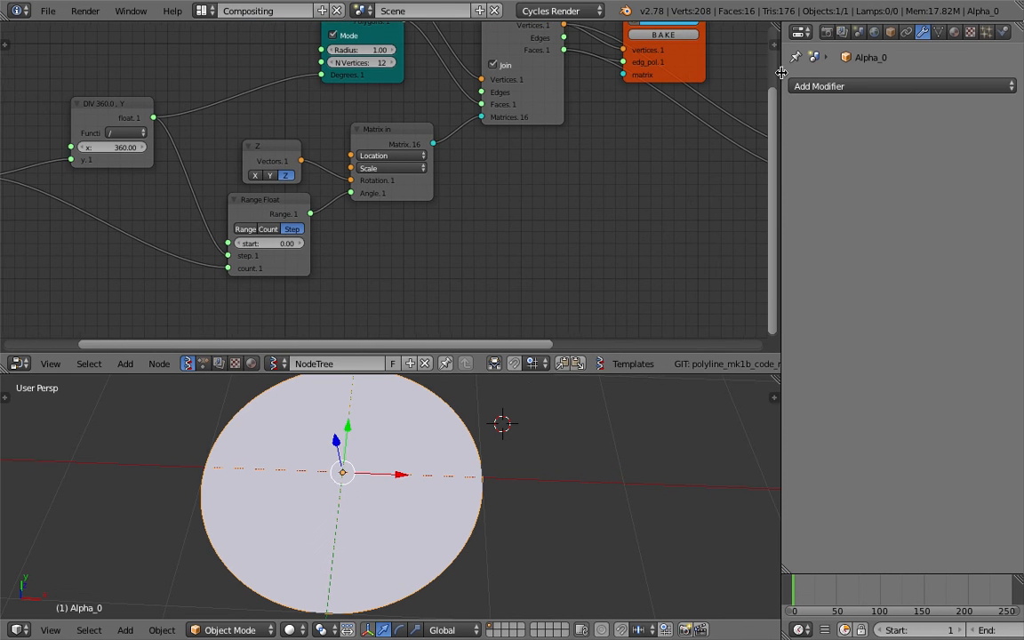
left_click_drag(781, 125, 859, 134)
middle_click_drag(738, 216, 506, 193)
scroll(442, 184, "down", 1)
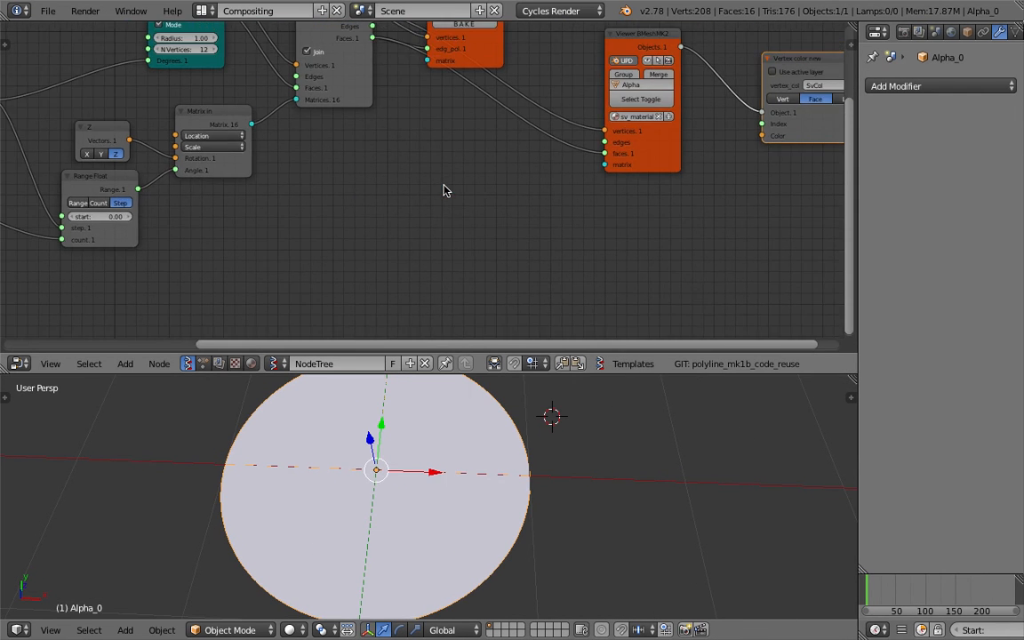
Add a Color in node below the Viewer Draw node
key("shift+a")
key("s")
type("color i")
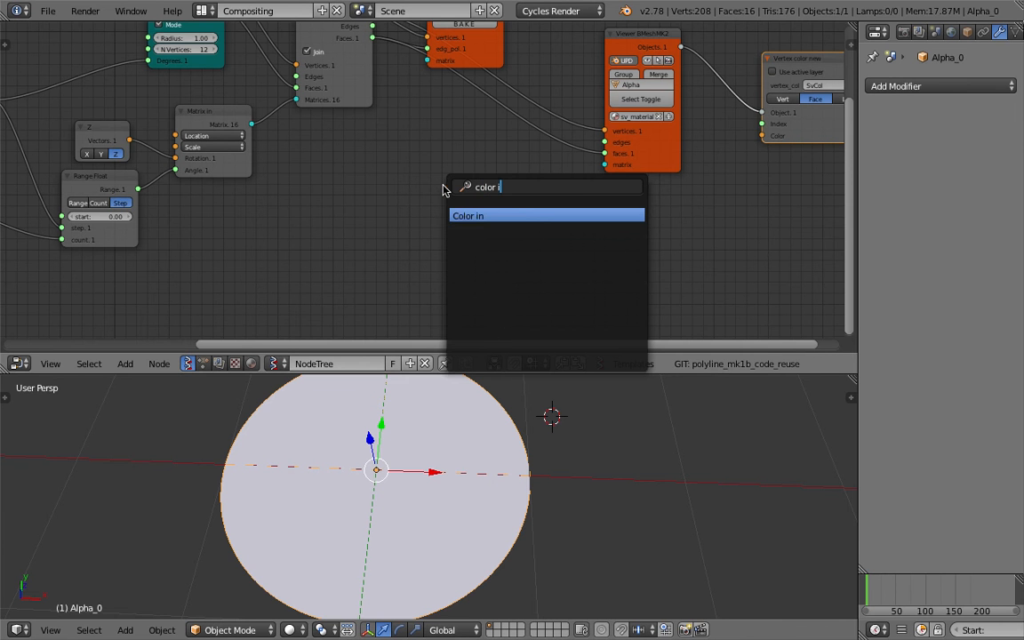
key("Return")
left_click(443, 189)
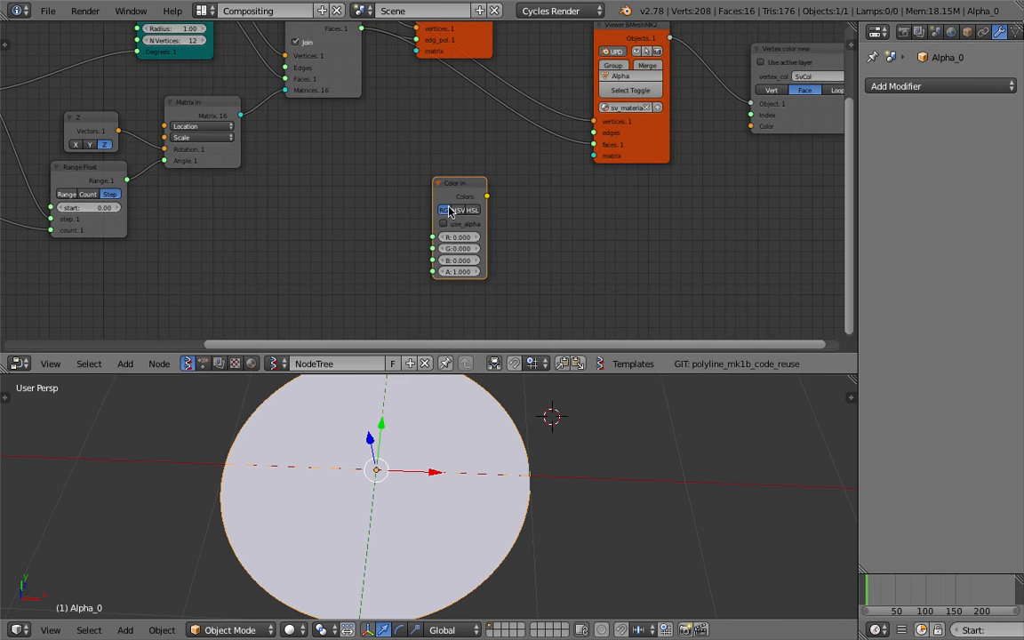
Switch the Color in node to HSV and set its S and V values to 1
scroll(433, 225, "up", 3)
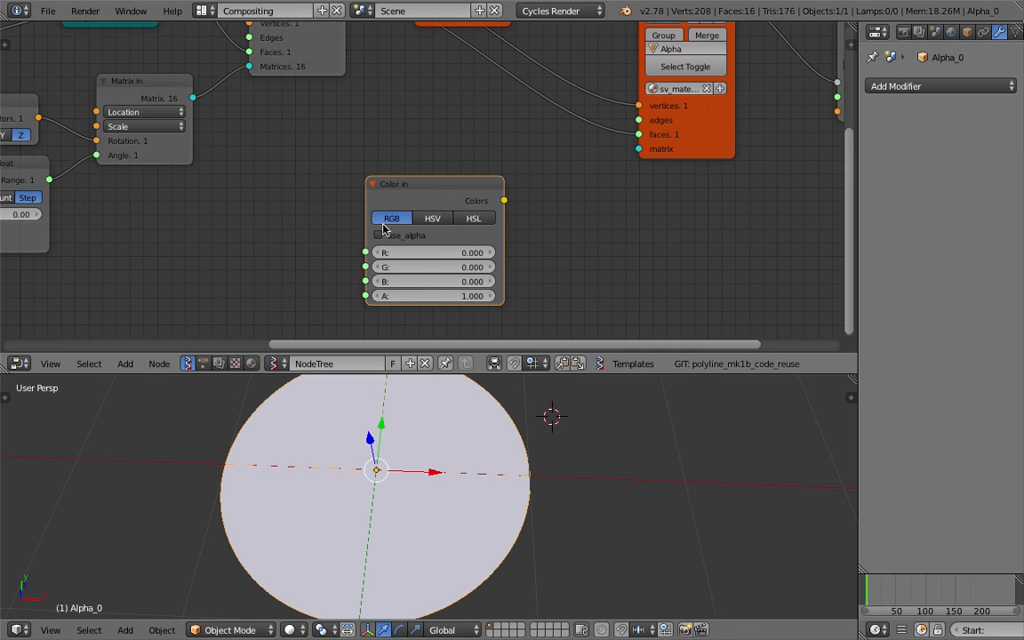
middle_click_drag(430, 221, 503, 209)
left_click(503, 207)
scroll(498, 222, "down", 1)
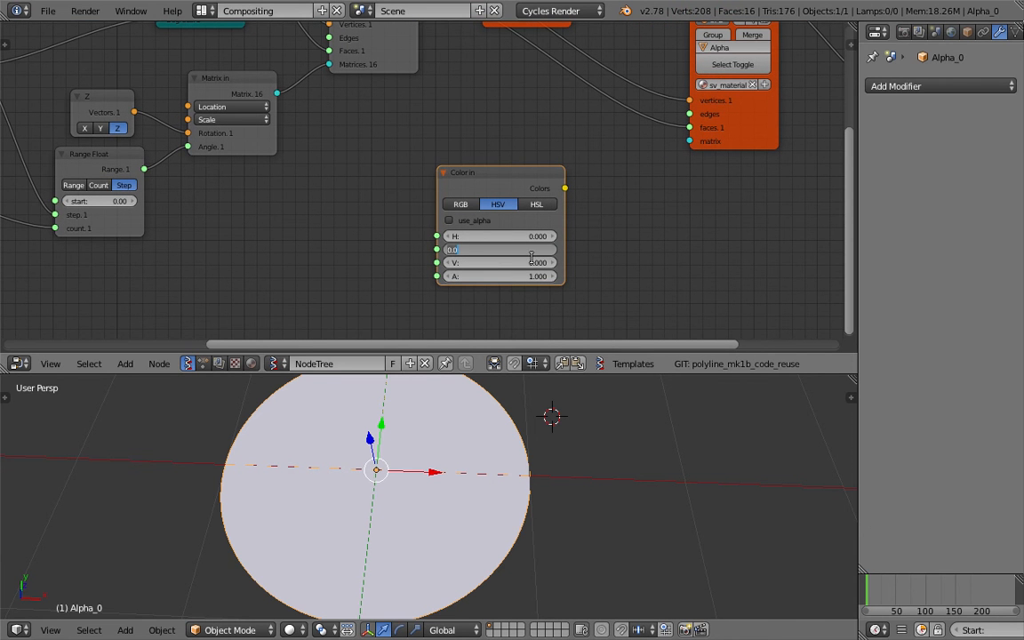
left_click_drag(539, 262, 535, 249)
type("1")
key("Return")
Move the Color in node aside and add a Range Float node in front of it
scroll(590, 238, "down", 2)
middle_click_drag(491, 220, 481, 228)
left_click_drag(484, 220, 618, 256)
middle_click_drag(447, 203, 443, 208)
key("alt+space")
type("range")
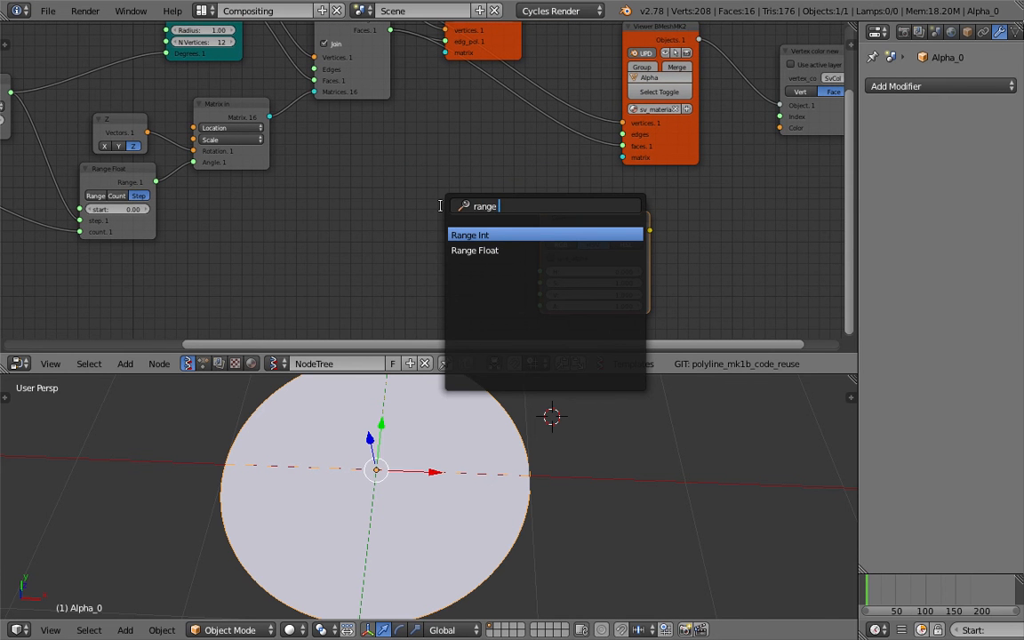
key("Down")
key("Return")
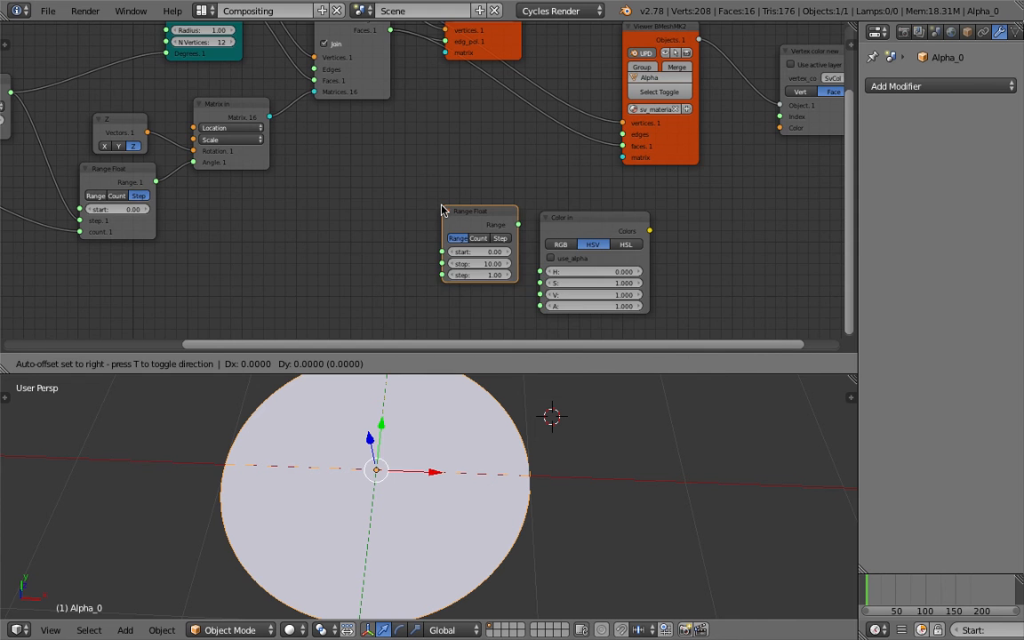
left_click(404, 200)
Set the new Range Float node to Count mode with a stop value of 1
scroll(414, 191, "up", 1)
left_click(442, 235)
double_click(459, 265)
type("1")
key("Return")
Connect the slice-count integer to the new Range Float's count, and its Range output to the Color in node's H input
scroll(292, 241, "down", 1)
middle_click_drag(88, 144, 349, 152)
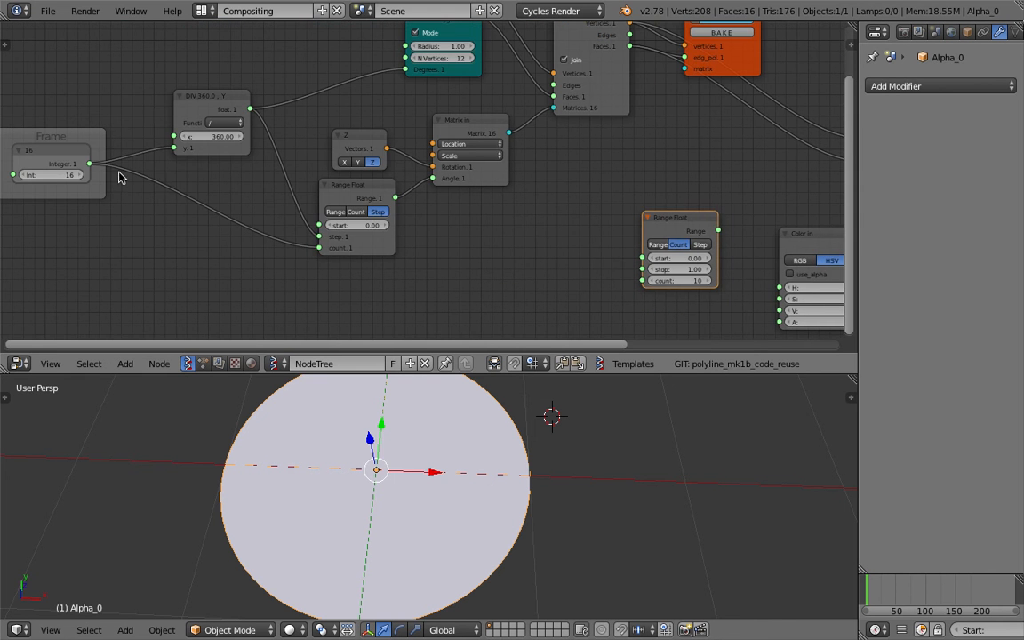
left_click_drag(89, 163, 642, 281)
middle_click_drag(502, 183, 244, 180)
left_click_drag(464, 224, 522, 281)
Connect the Color in node's Colors to the Vertex color new node's Color input and switch the viewport to Material shading
middle_click_drag(637, 241, 471, 242)
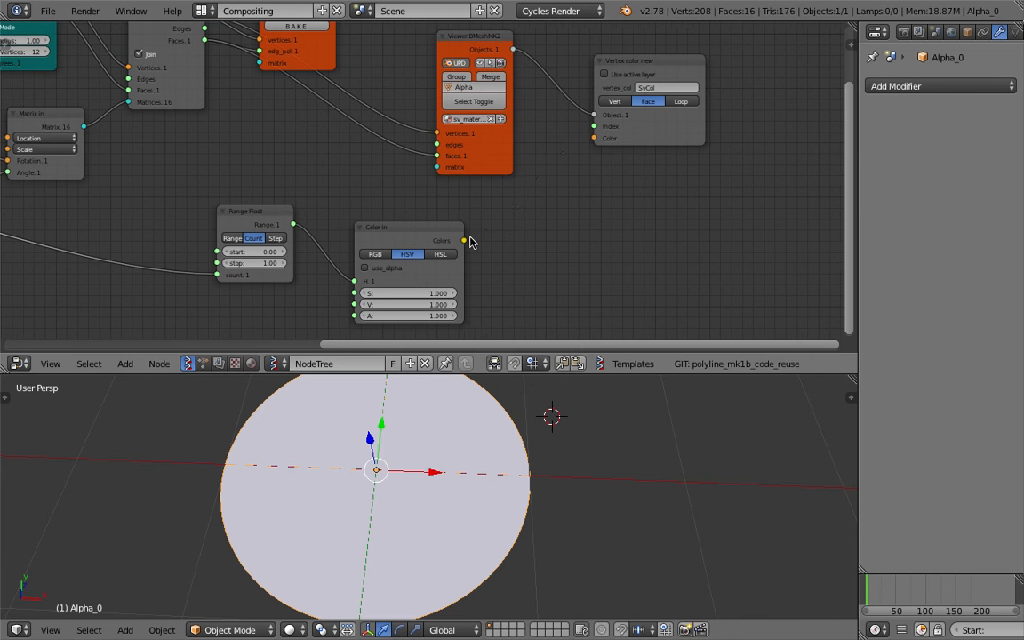
mouse_move(464, 240)
left_mouse_down()
mouse_move(602, 143)
mouse_move(595, 137)
left_mouse_up()
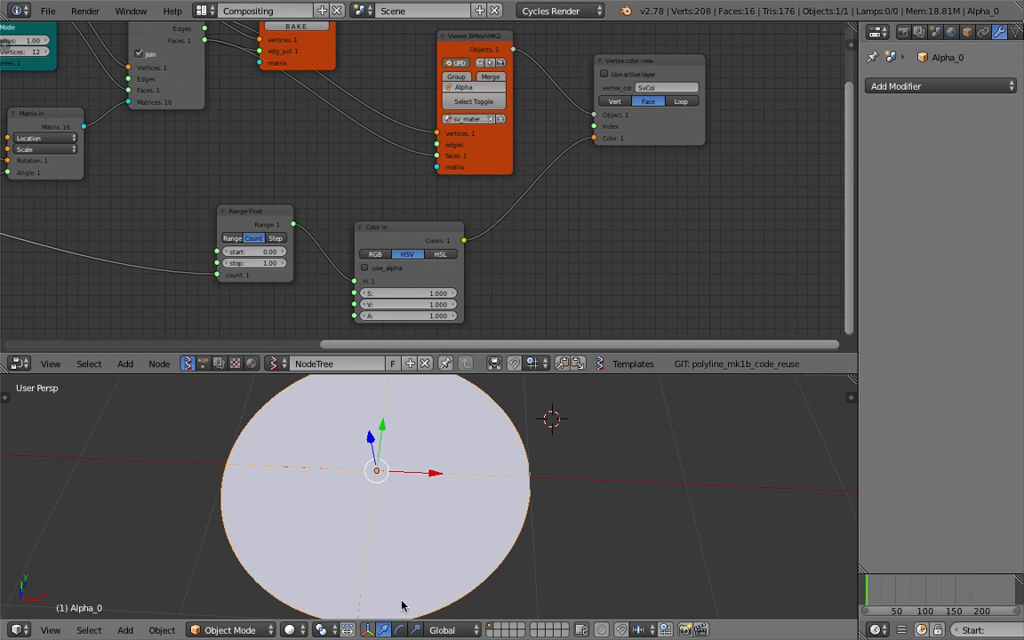
left_click(289, 629)
left_click(326, 544)
scroll(542, 487, "down", 2)
key("a")
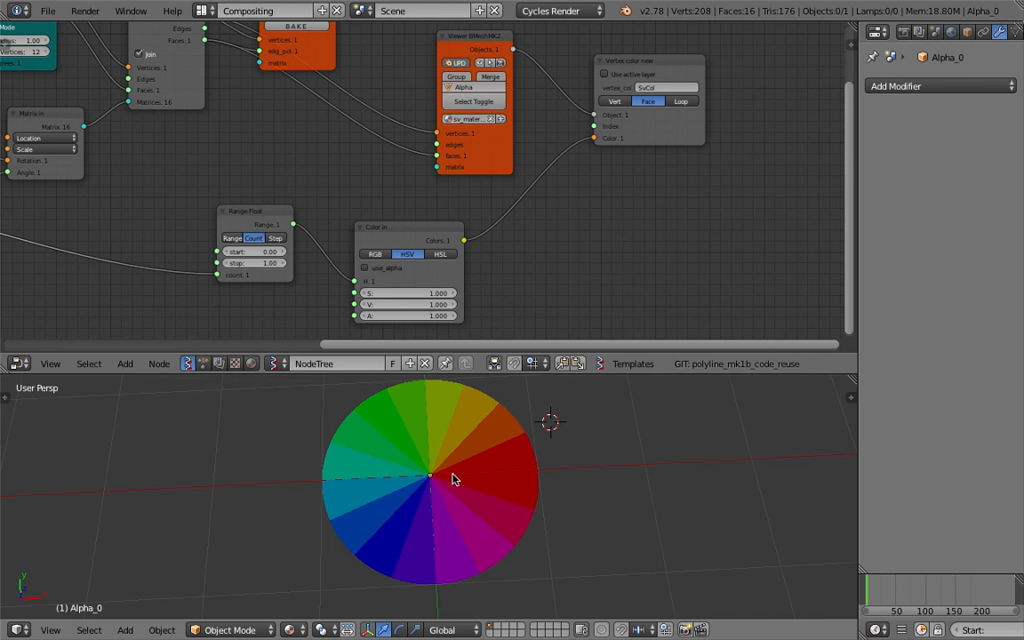
Reset the slice-count integer to its default and set it to 3
middle_click_drag(379, 484, 418, 480)
scroll(255, 173, "left", 8, "ctrl")
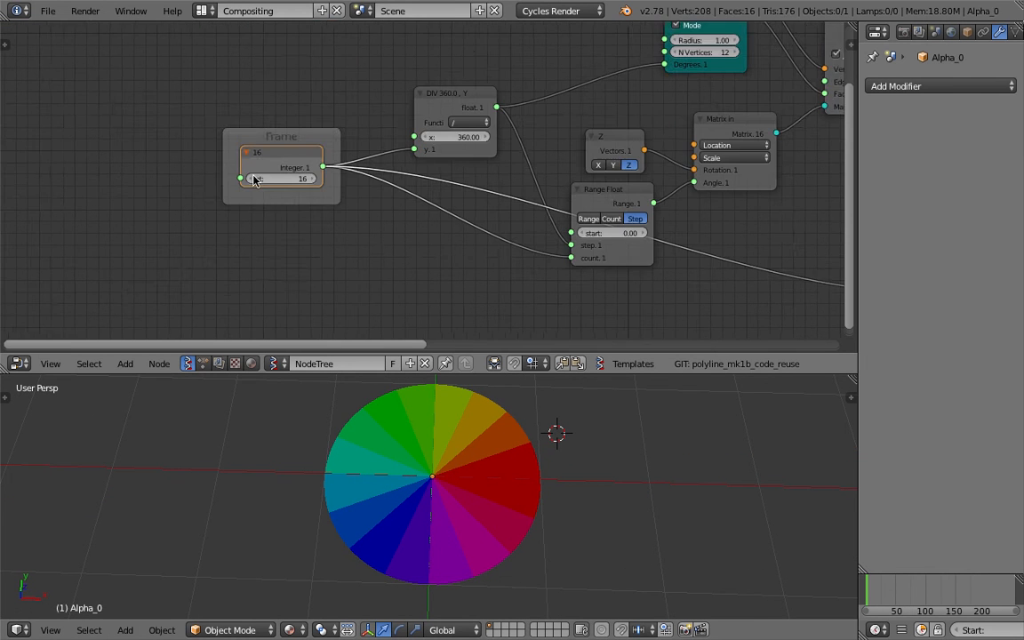
scroll(254, 179, "up", 1)
mouse_move(253, 180)
left_mouse_down()
mouse_move(320, 179)
mouse_move(271, 181)
left_mouse_up()
key("BackSpace")
left_click(292, 180)
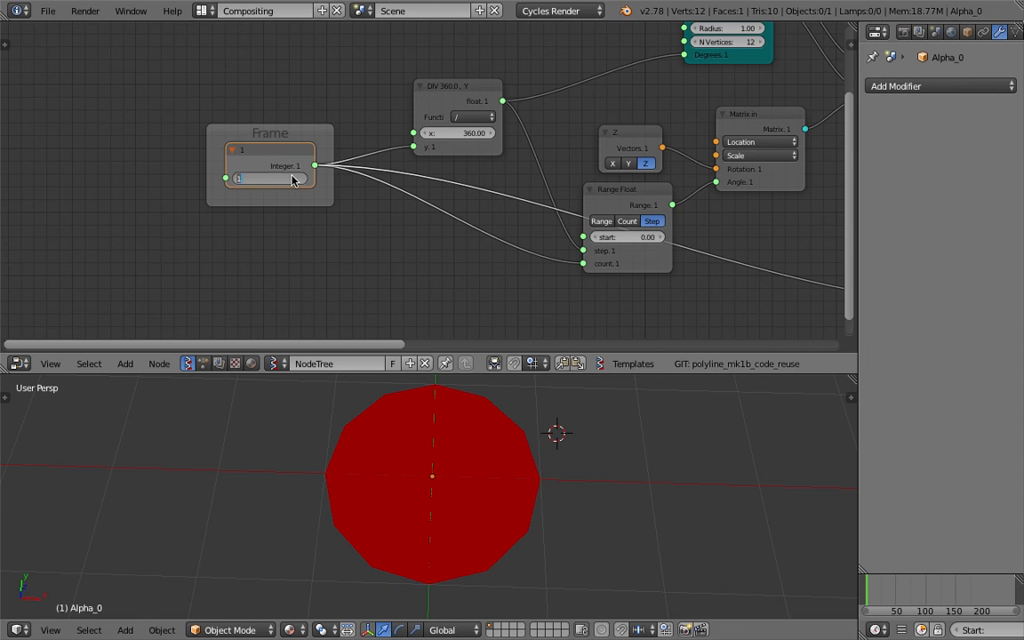
type("3")
key("Return")
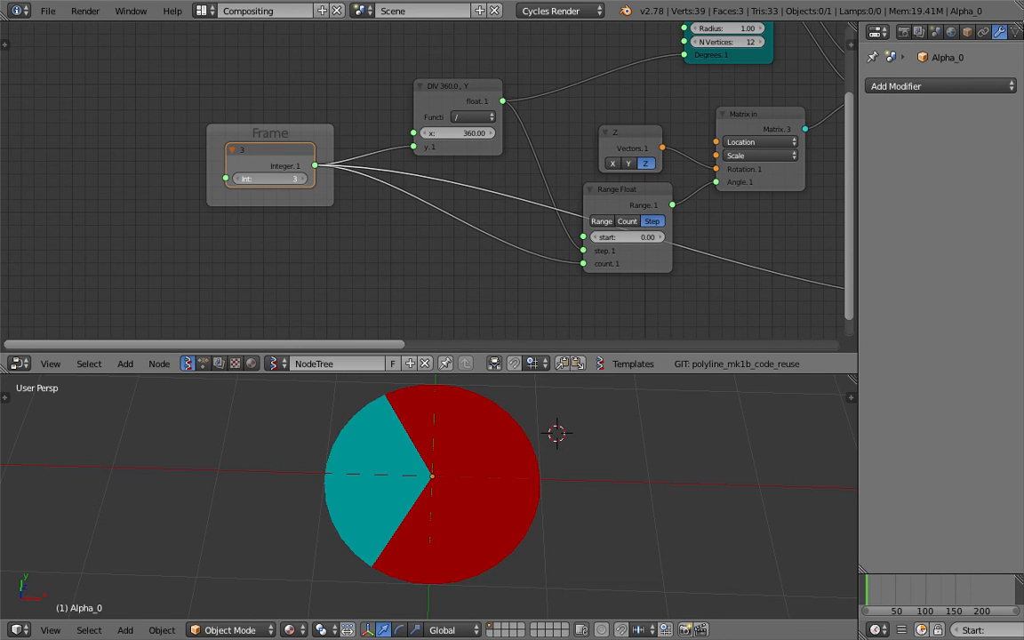
Raise the slice-count integer to 10 and start saving the file under a new name
left_click(304, 179)
left_click(304, 178)
left_click(304, 178)
left_click(304, 179)
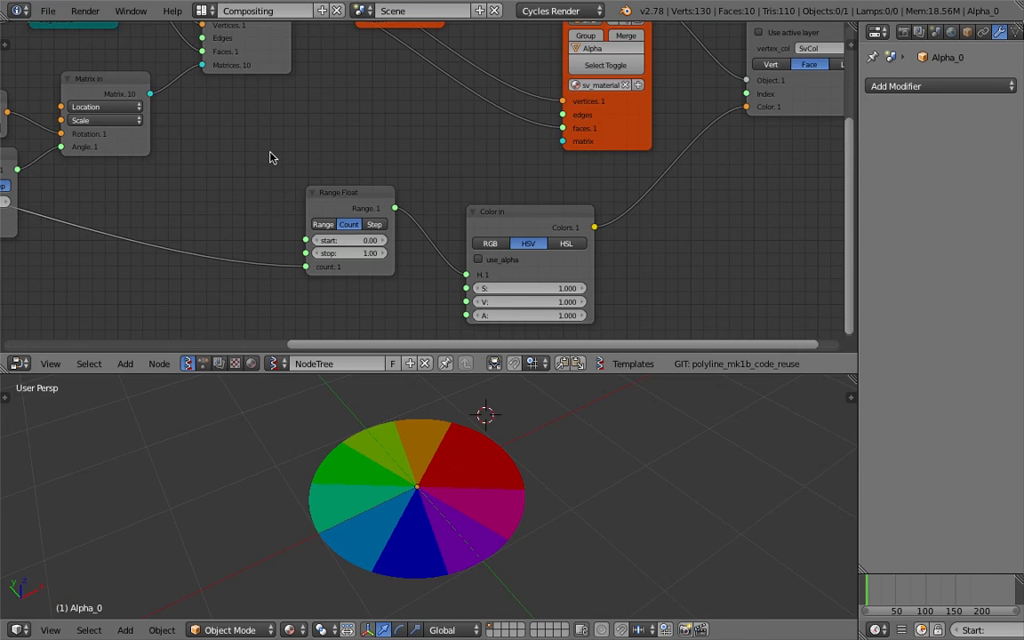
left_click(47, 12)
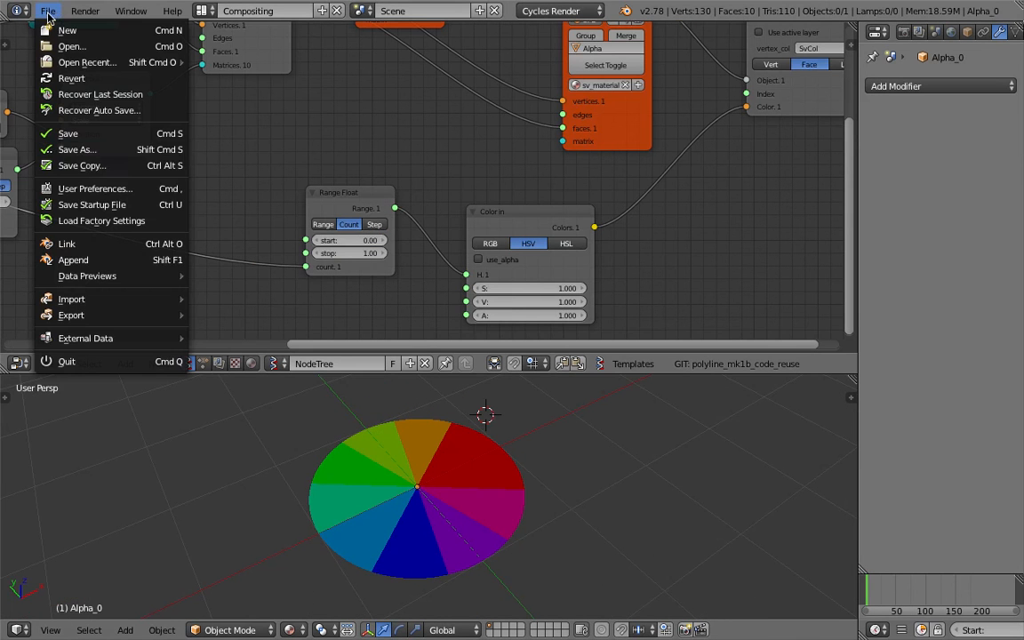
left_click(77, 149)
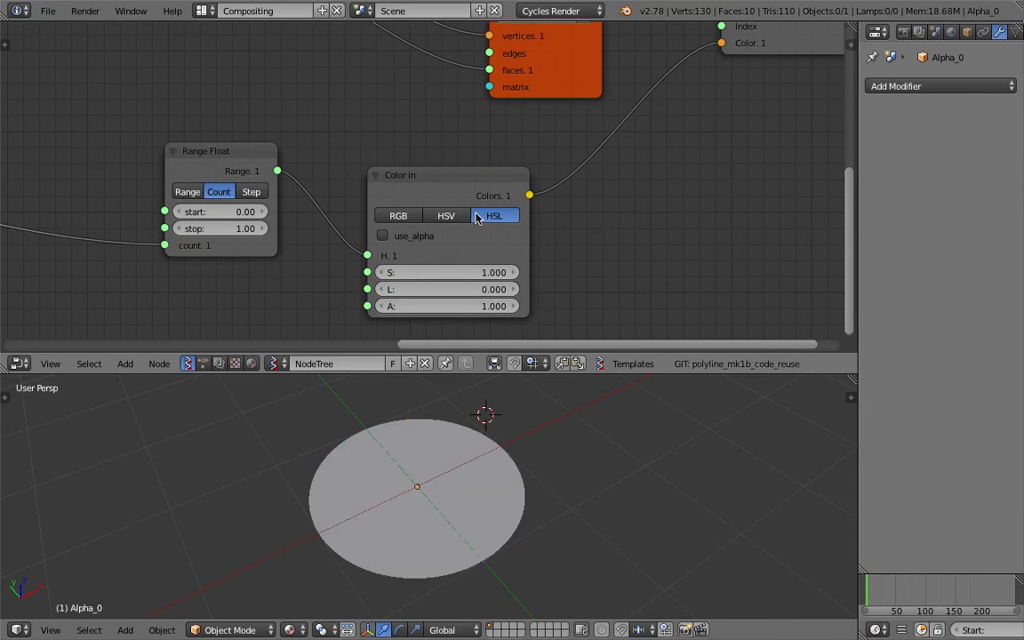
Return the Color in node to HSV mode, lower its saturation to 0.430 and select the pie in the viewport
left_click(445, 217)
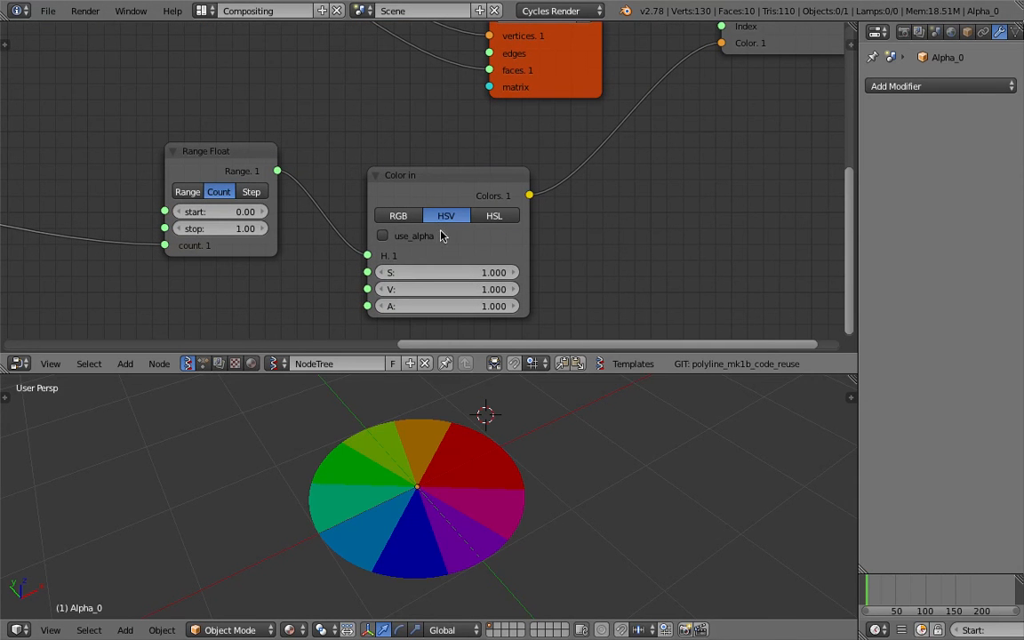
left_click_drag(469, 275, 423, 275)
middle_click_drag(562, 512, 520, 533)
left_click(521, 530)
right_click(516, 508)
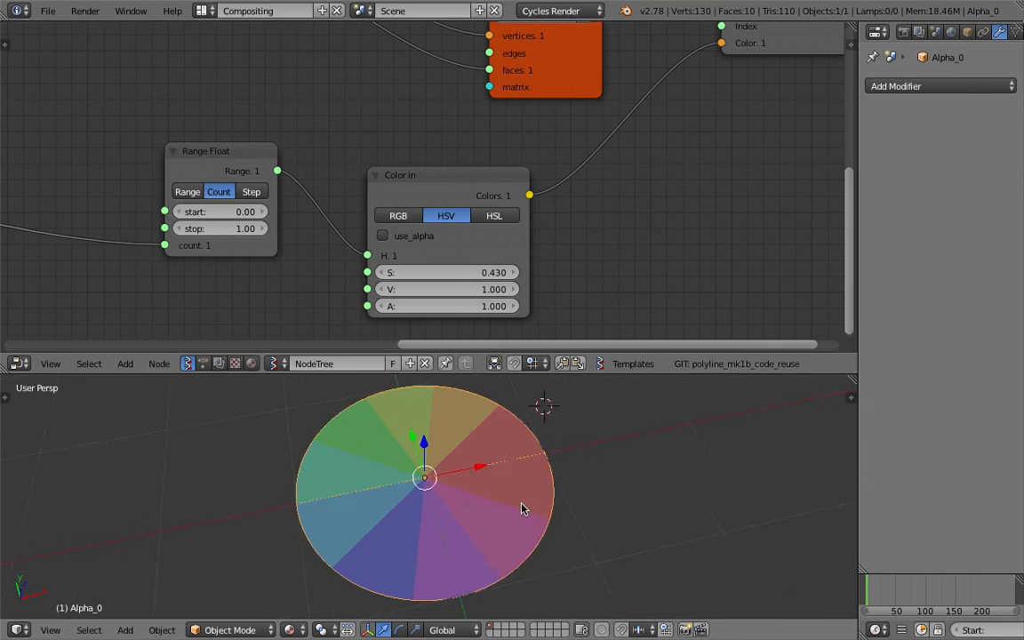
left_click_drag(481, 294, 507, 294)
Move the Range Float node that feeds Color in further away from it and enlarge the node editor
middle_click_drag(358, 174, 632, 177)
scroll(632, 178, "down", 3)
left_click_drag(523, 169, 452, 131)
middle_click_drag(647, 337, 627, 318)
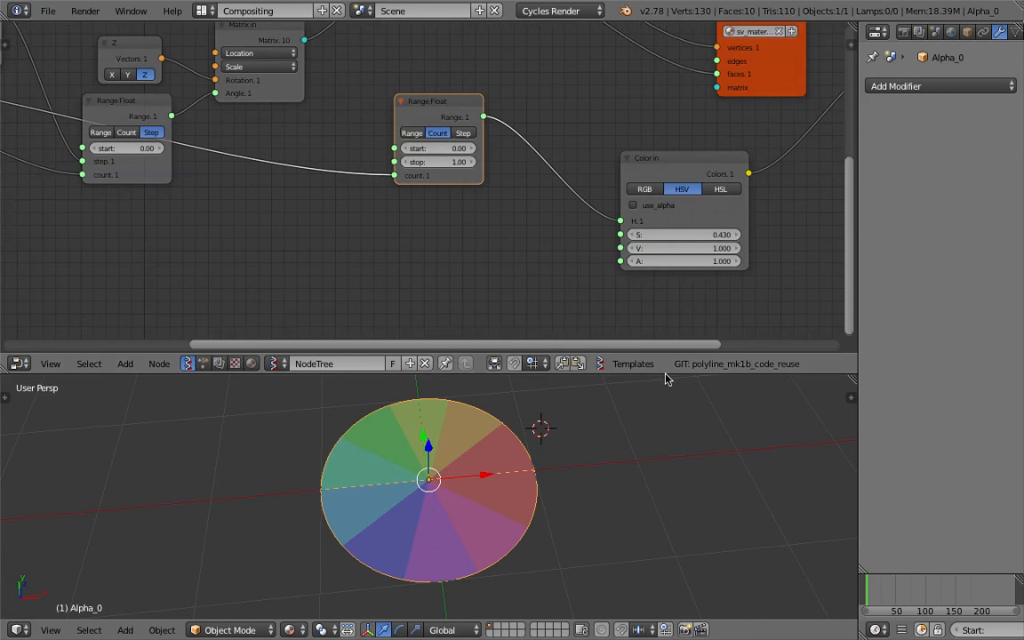
left_click_drag(675, 354, 675, 396)
Save the file, overwriting the existing version
key("ctrl+s")
left_click(481, 225)
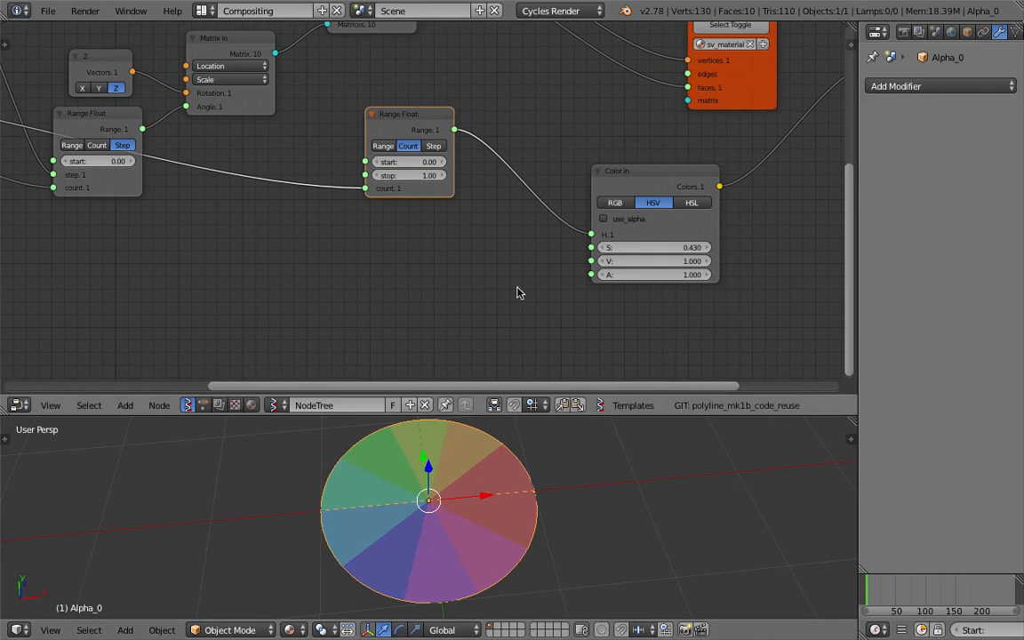
scroll(519, 291, "down", 1)
middle_click_drag(519, 291, 464, 275)
key("ctrl+s")
left_click(464, 271)
Move the Color in node close to its Range Float node and shift the orange Alpha viewer node upward
left_click_drag(566, 177, 494, 136)
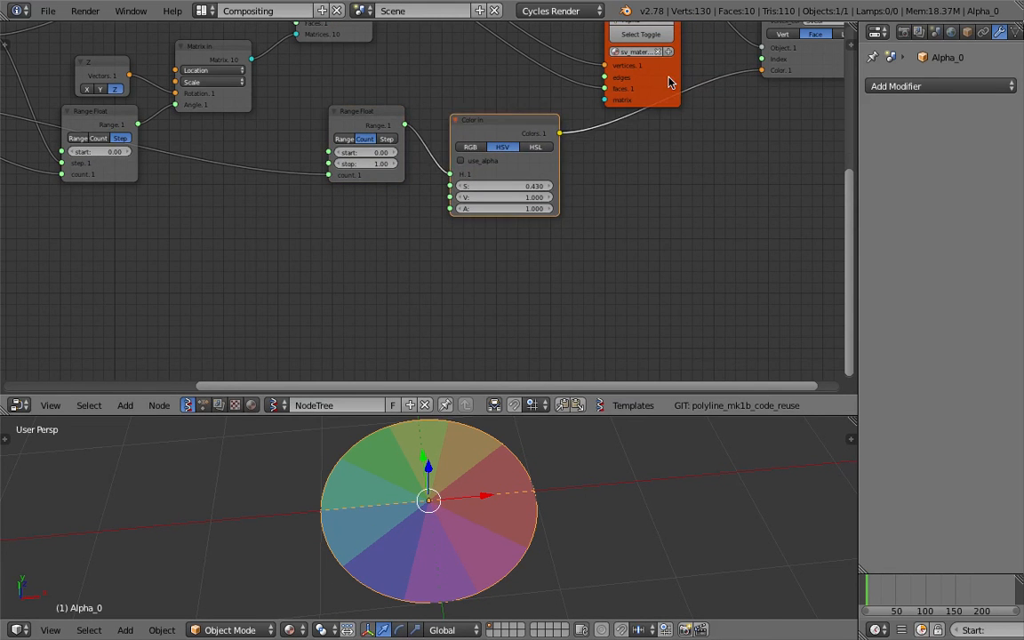
left_click_drag(667, 83, 645, 43)
middle_click_drag(567, 258, 578, 250)
Add a Random Num Gen node and place it below the Range Float node that feeds Color in
key("shift+a")
left_click(539, 266)
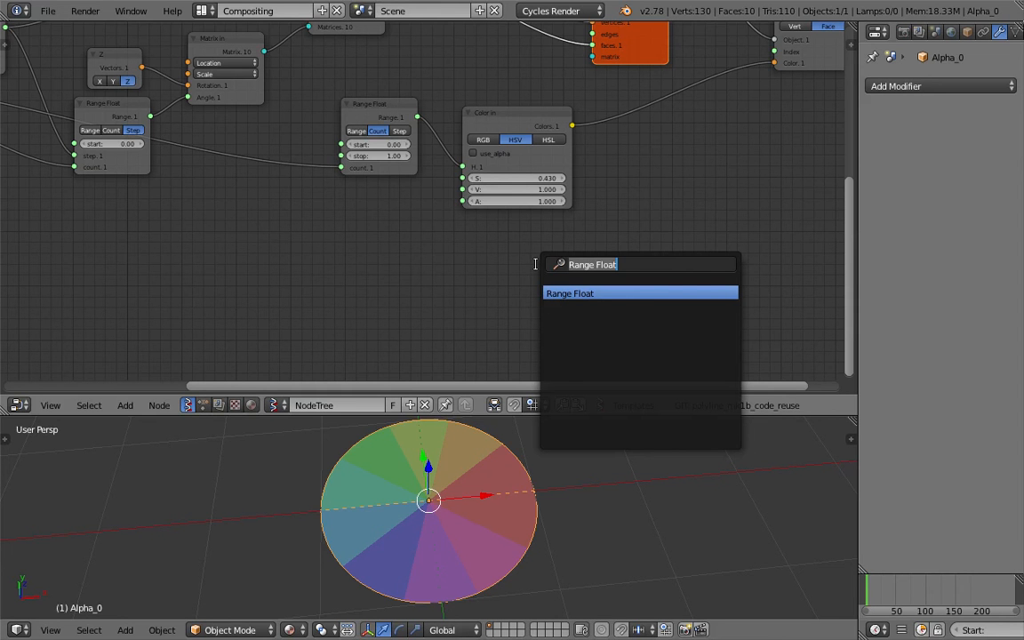
type("random n")
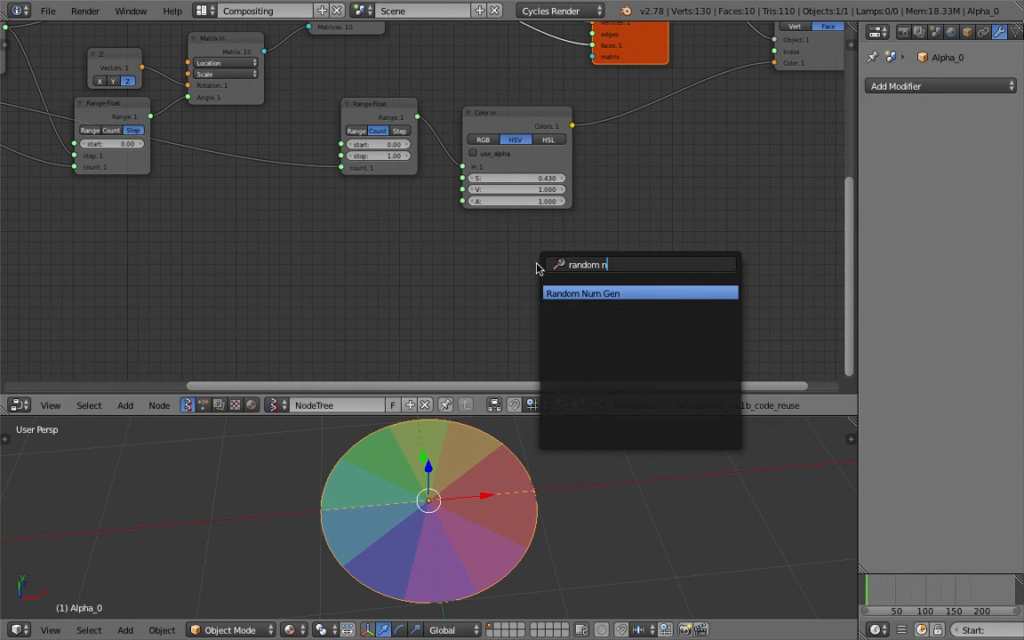
key("Return")
left_click(174, 207)
scroll(258, 236, "up", 1)
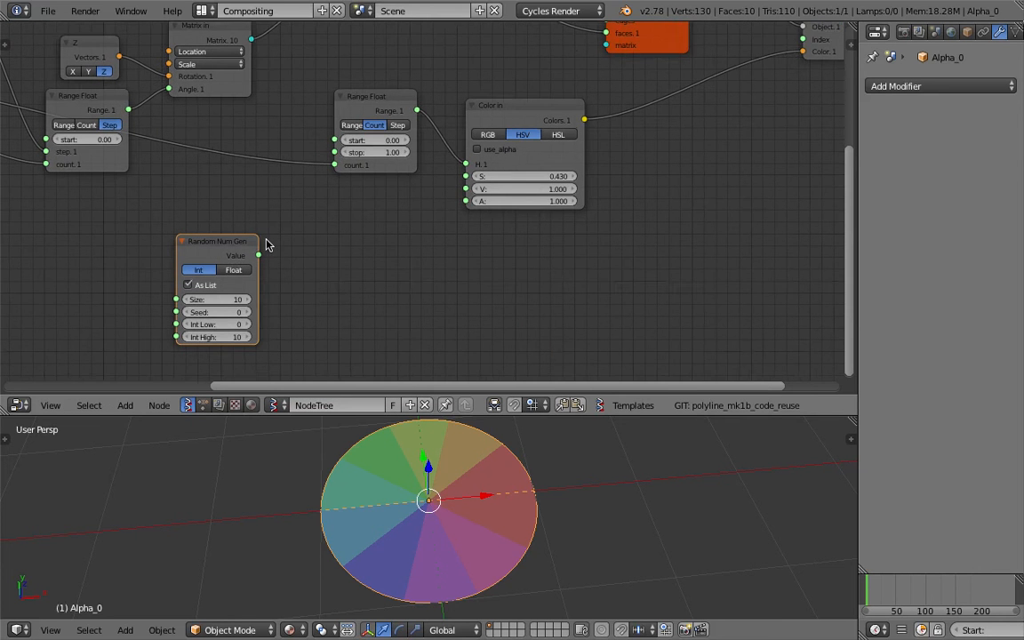
middle_click_drag(289, 240, 302, 236)
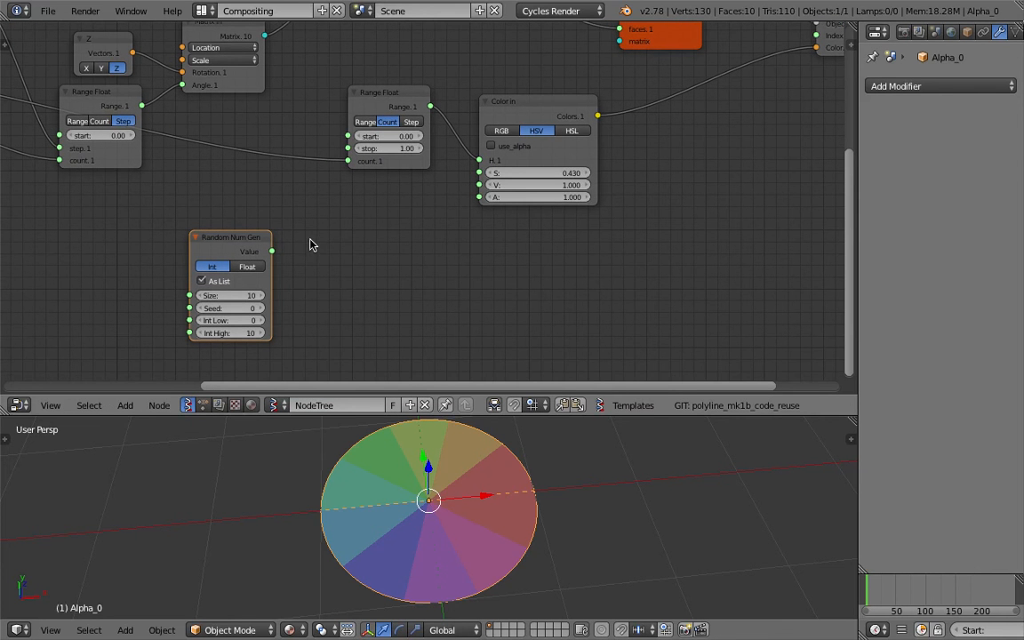
left_click_drag(233, 238, 410, 225)
Connect the slice-count integer to the Random Num Gen's Size input and tidy the node's position
middle_click_drag(120, 153, 419, 158)
scroll(377, 158, "down", 1)
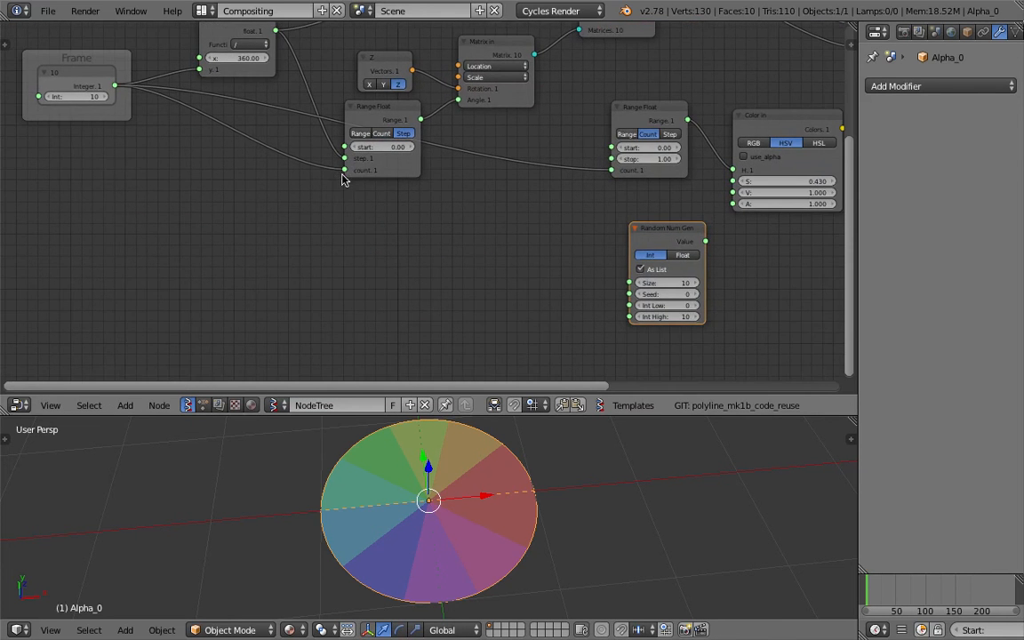
left_click_drag(115, 85, 629, 283)
scroll(460, 237, "up", 1)
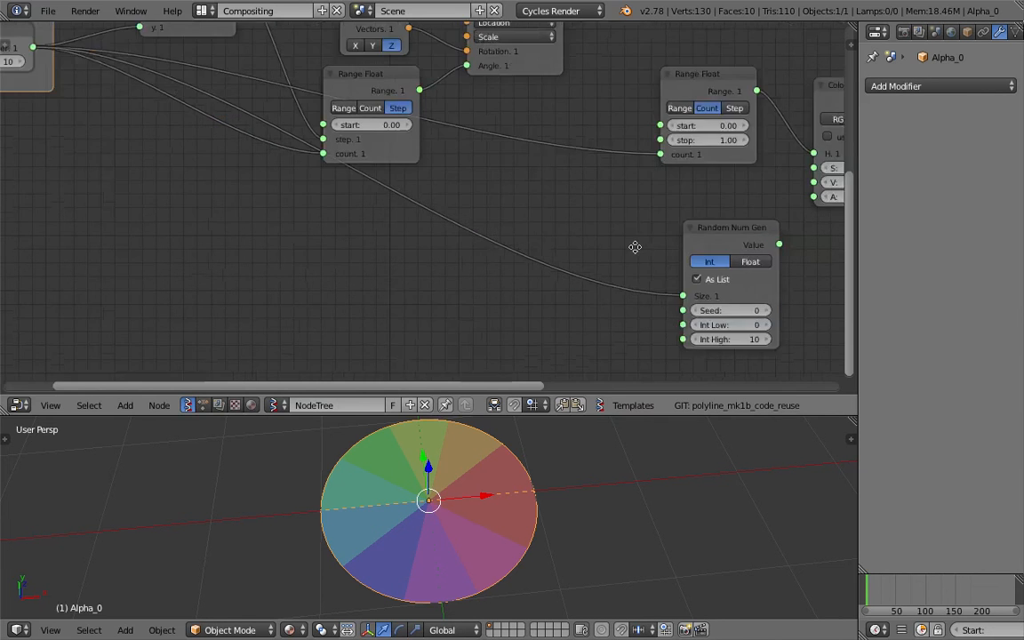
middle_click_drag(634, 247, 348, 242)
left_click_drag(447, 227, 412, 220)
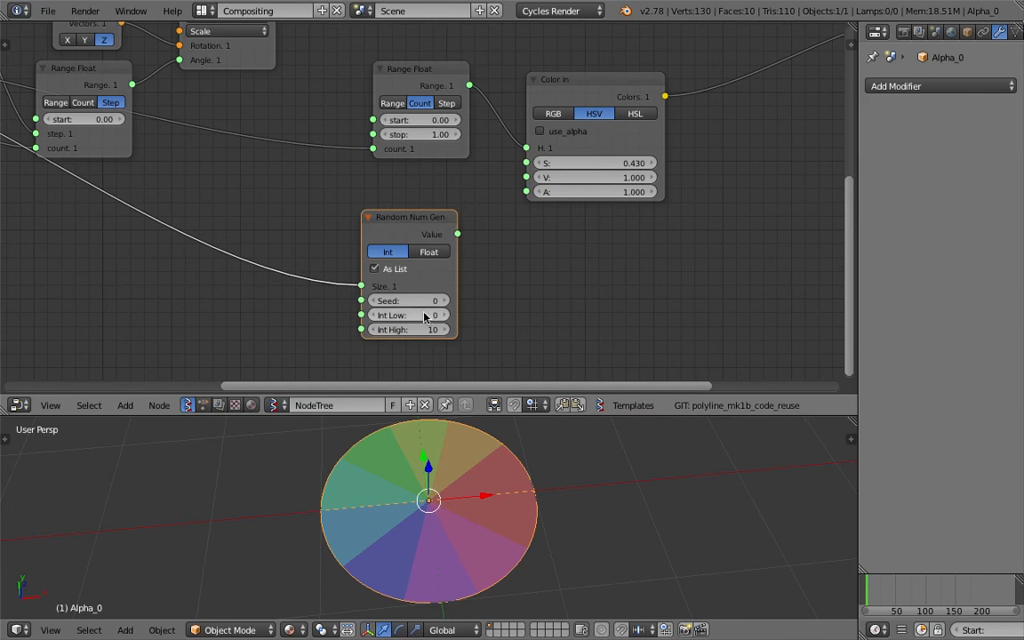
Set the Random Num Gen's Int High to 1 and connect its Value output to the Color in node's V input
left_click(433, 329)
type("1")
key("Return")
left_click_drag(456, 233, 526, 177)
middle_click_drag(537, 480, 489, 505)
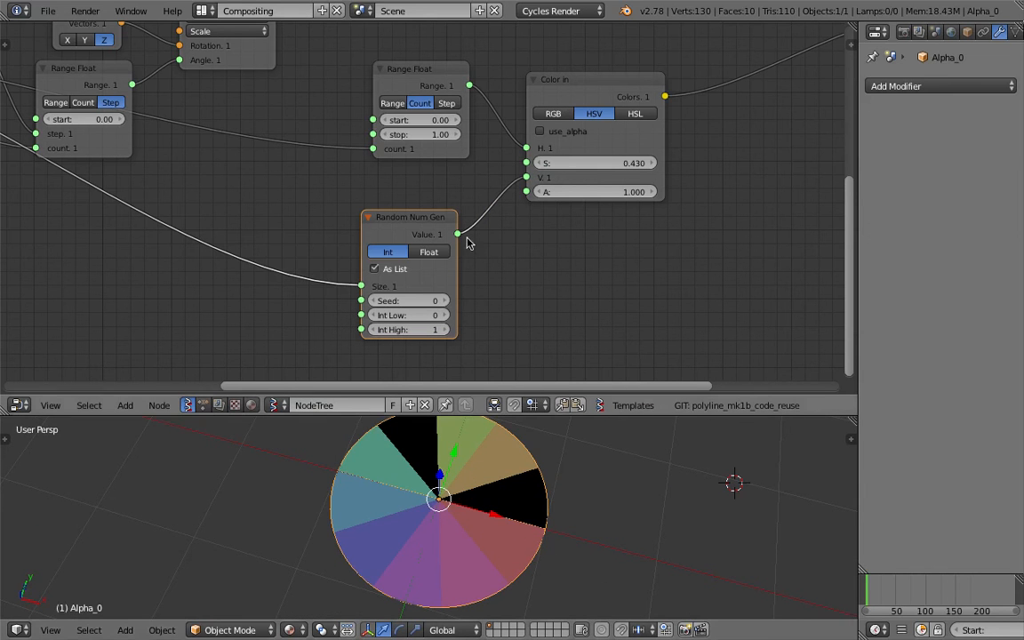
Try different seeds on the Random Num Gen node, ending at 49
left_click_drag(416, 299, 473, 361)
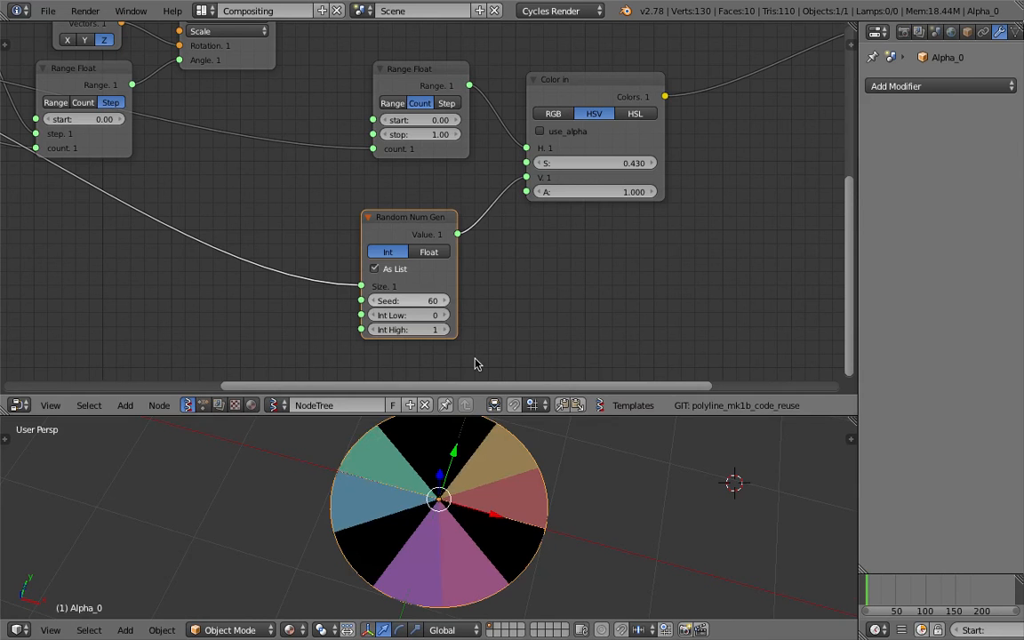
left_click_drag(434, 300, 426, 301)
scroll(453, 218, "down", 2)
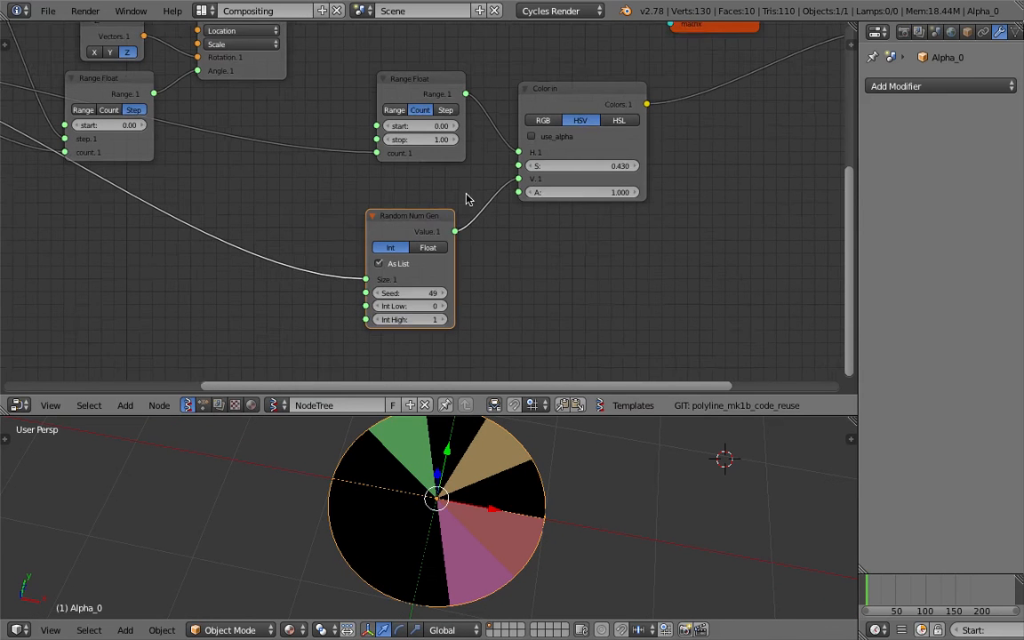
Move the Count-mode Range Float away from Color in and cut its link to the H input
left_click_drag(442, 94, 399, 103)
left_click_drag(462, 119, 450, 152, "ctrl")
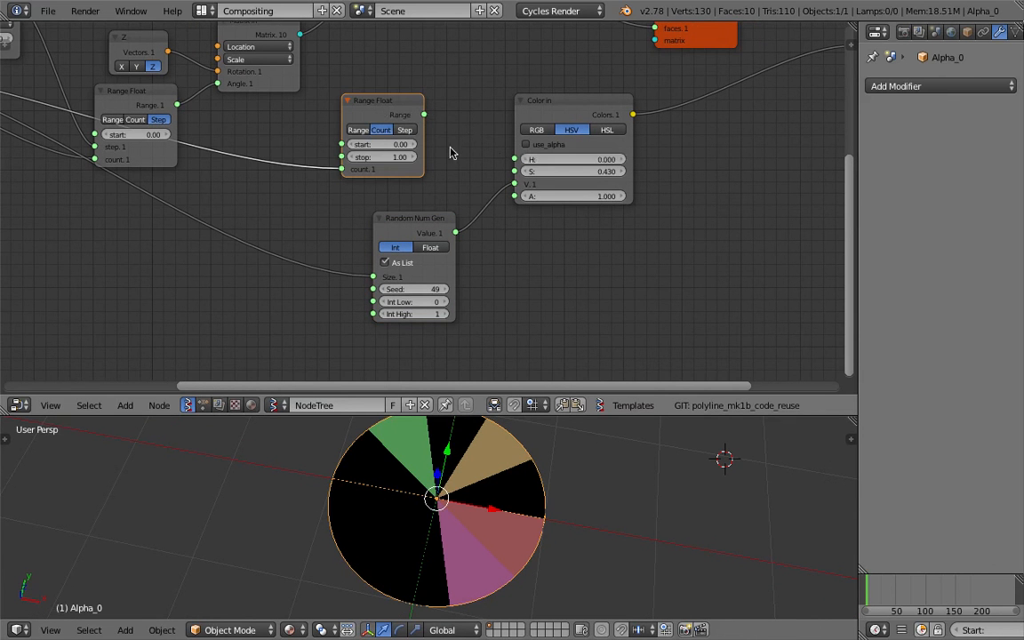
middle_click_drag(464, 471, 487, 477)
scroll(487, 477, "down", 2)
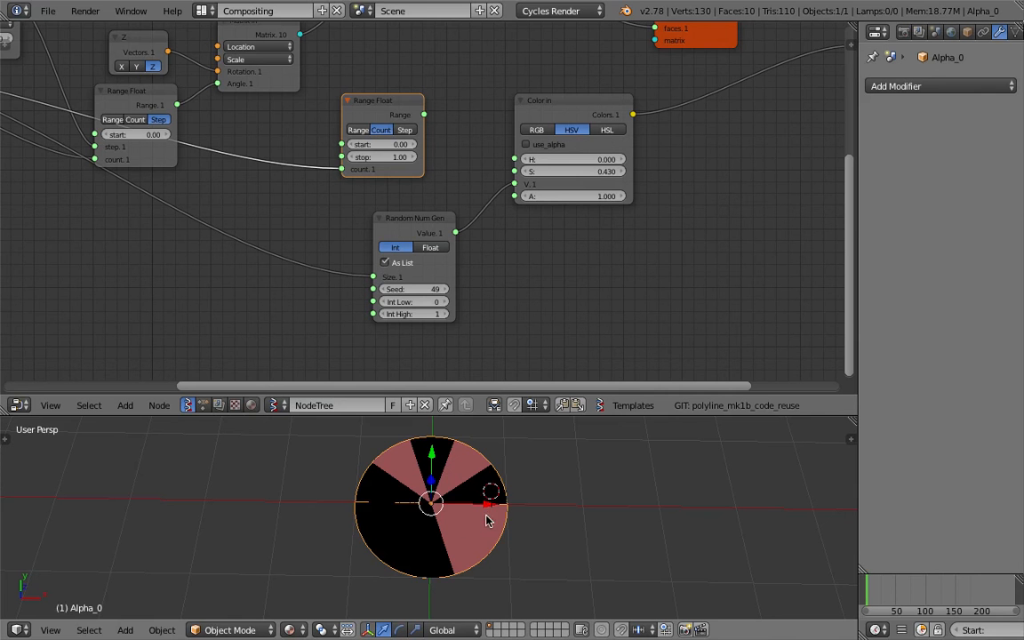
left_click(377, 513)
left_click(382, 475)
Spread the nodes out by moving Color in to the right and Random Num Gen up and to the left
middle_click_drag(584, 93, 556, 121)
left_click_drag(556, 124, 656, 119)
scroll(461, 200, "down", 1)
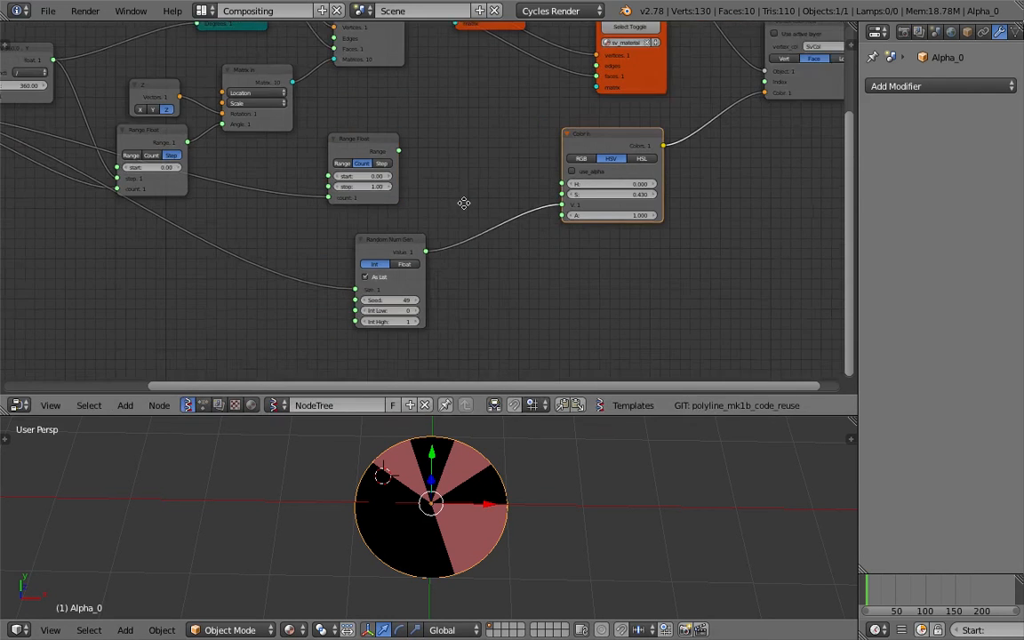
middle_click_drag(461, 201, 520, 216)
left_click_drag(477, 256, 427, 225)
middle_click_drag(464, 228, 460, 174)
Add a Math node in the empty space below the Color in node
key("alt+space")
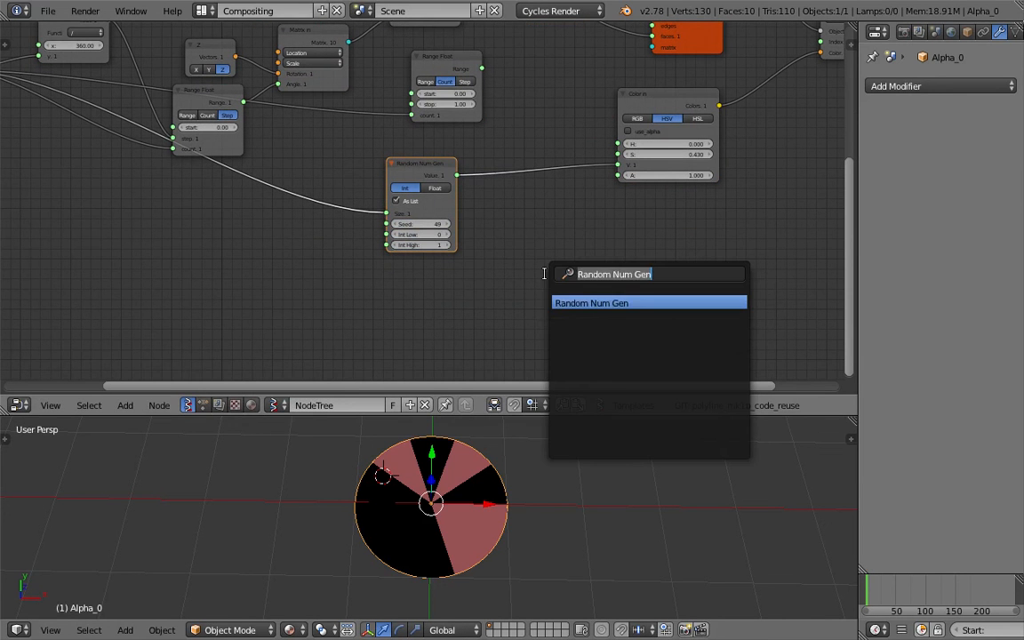
type("math")
key("Down")
key("Return")
left_click(571, 265)
Add a Range Int node below the Random Num Gen node and save the file
middle_click_drag(434, 280, 464, 267)
key("shift+a")
left_click(463, 267)
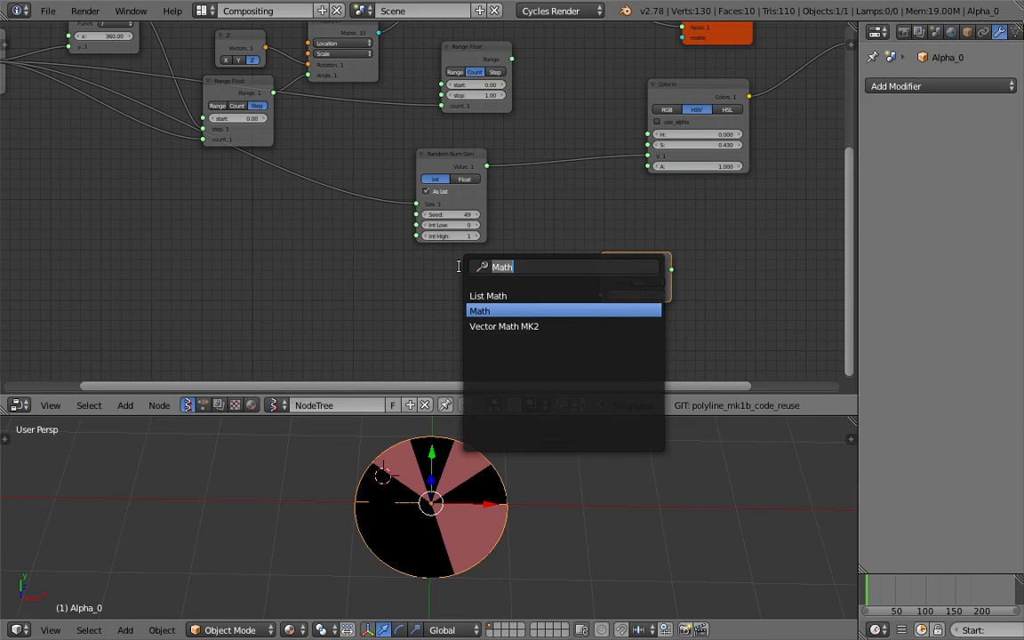
type("range in")
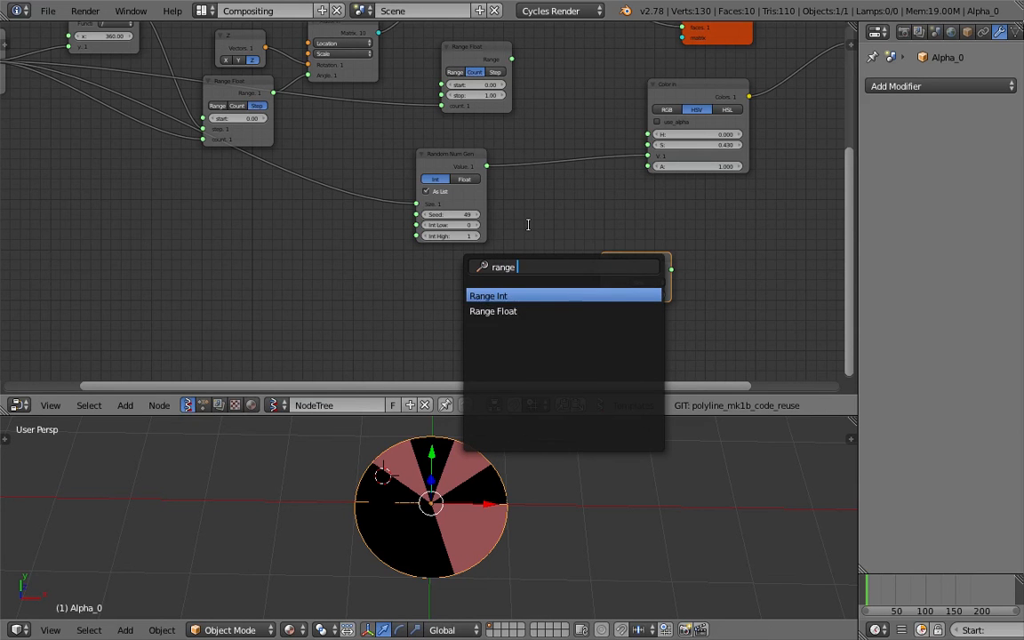
key("Return")
left_click(404, 286)
key("ctrl+s")
left_click(391, 276)
Connect the slice-count integer to the Range Int node's count input
key("Home")
left_click_drag(150, 107, 495, 342)
left_click(534, 312)
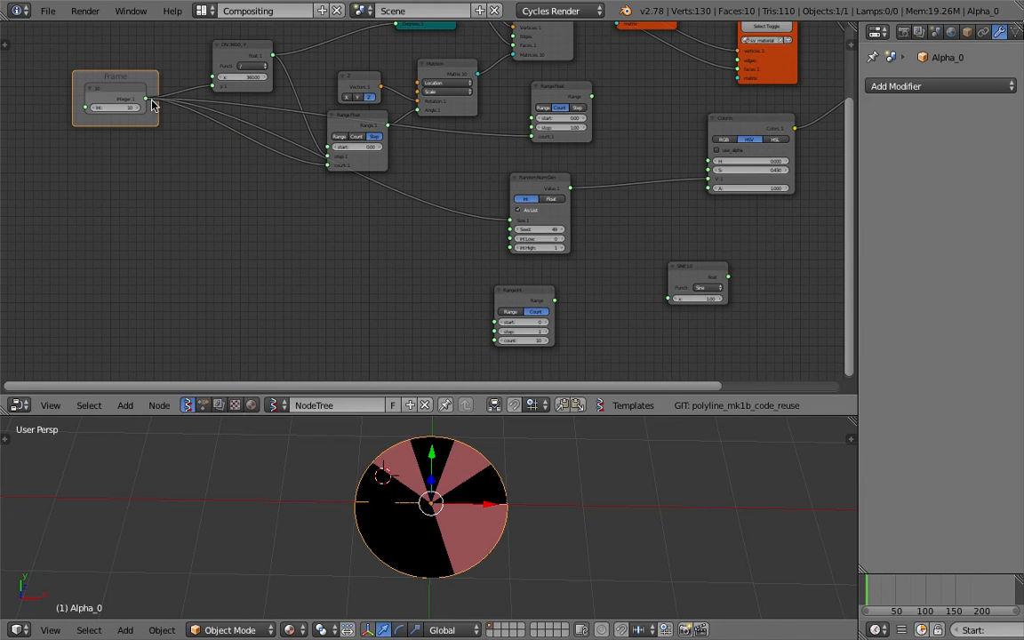
left_click_drag(149, 107, 501, 345)
scroll(365, 208, "right", 2, "ctrl")
scroll(366, 208, "up", 1)
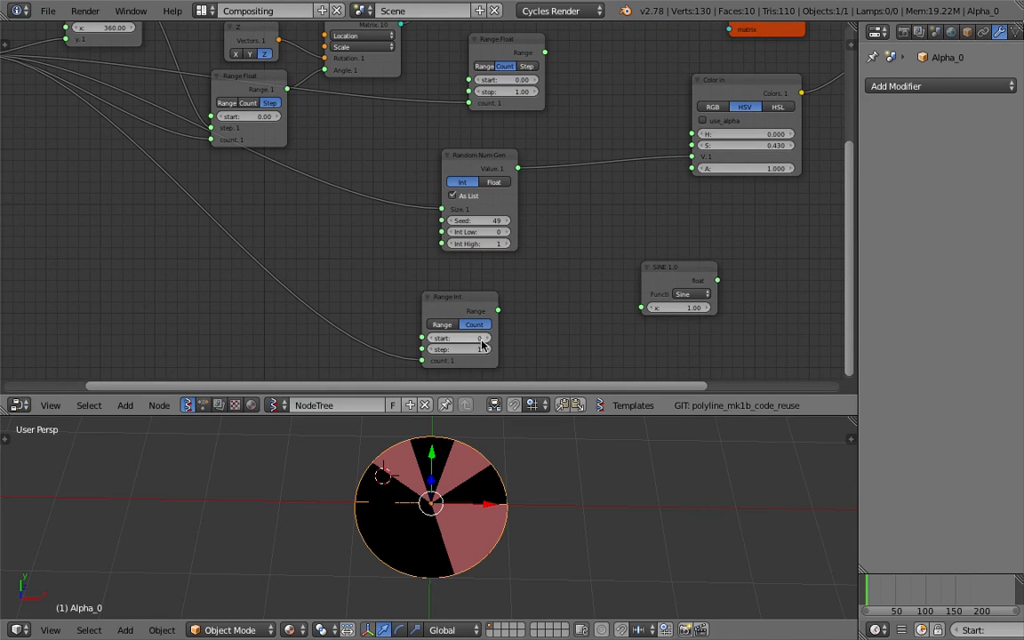
Connect the Range Int's Range output to the Math node's x input and set the function to modulo
middle_click_drag(505, 320, 459, 296)
left_click_drag(459, 296, 612, 297)
left_click(656, 281)
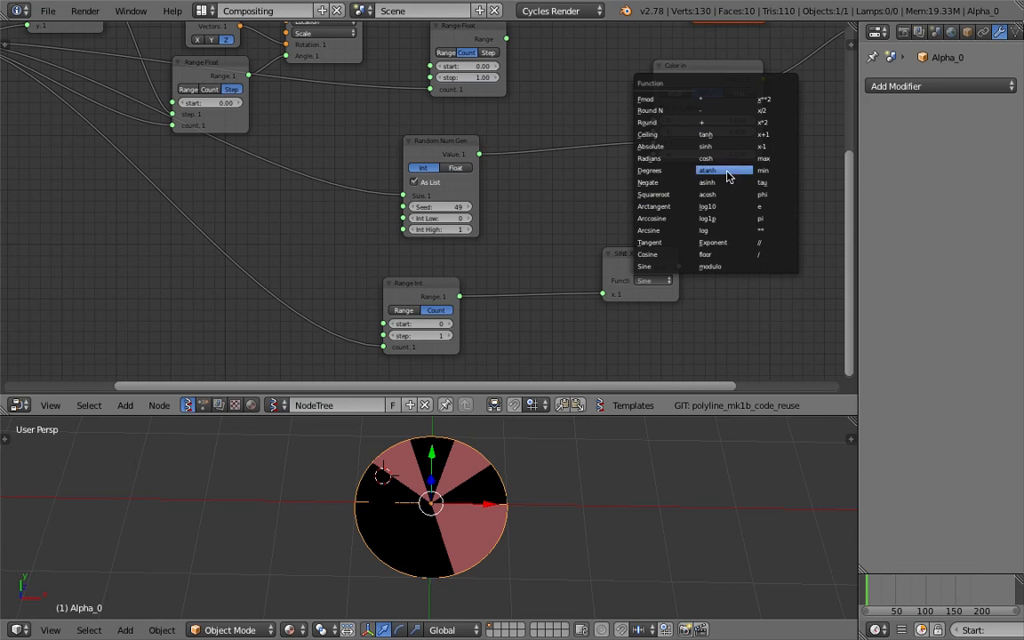
left_click(730, 266)
Connect the modulo node's output to the Color in node's V input and set its y value to 2
left_click_drag(625, 261, 653, 142)
left_click(529, 296)
type("2")
key("Return")
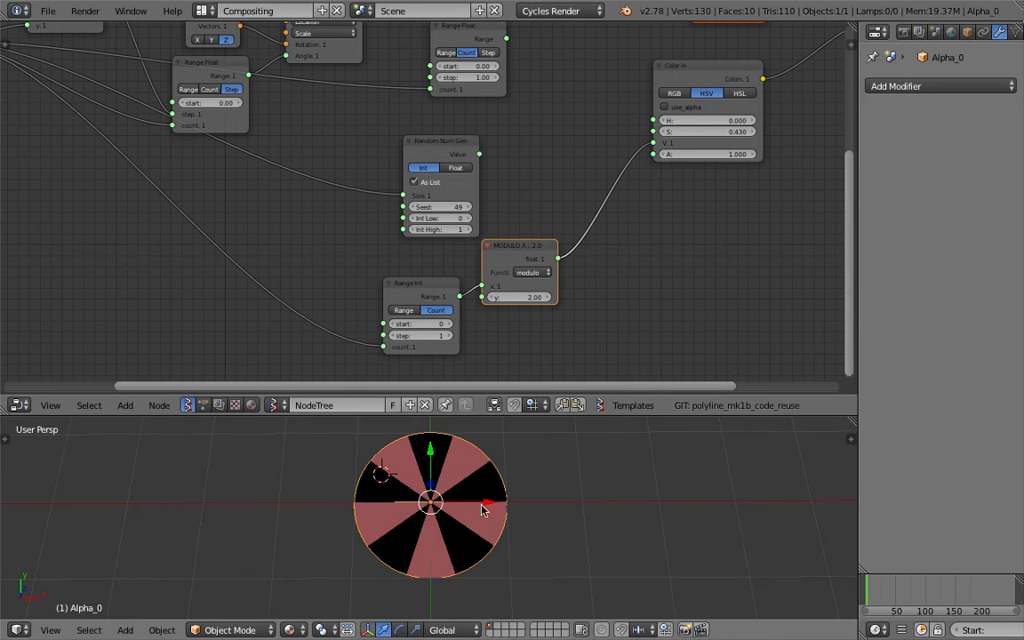
left_click(466, 454)
left_click(482, 475)
left_click(459, 538)
left_click(407, 552)
Try a saturation of 1 on the Color in node and settle on 0
left_click_drag(710, 131, 782, 130)
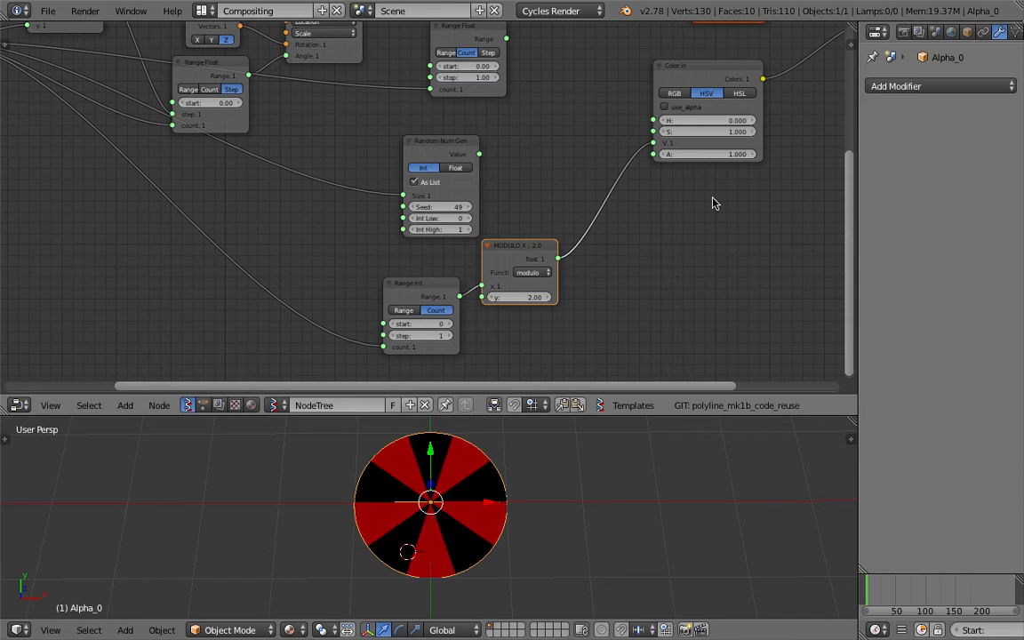
middle_click_drag(712, 197, 686, 191)
left_click_drag(691, 126, 613, 125)
middle_click_drag(539, 496, 557, 427)
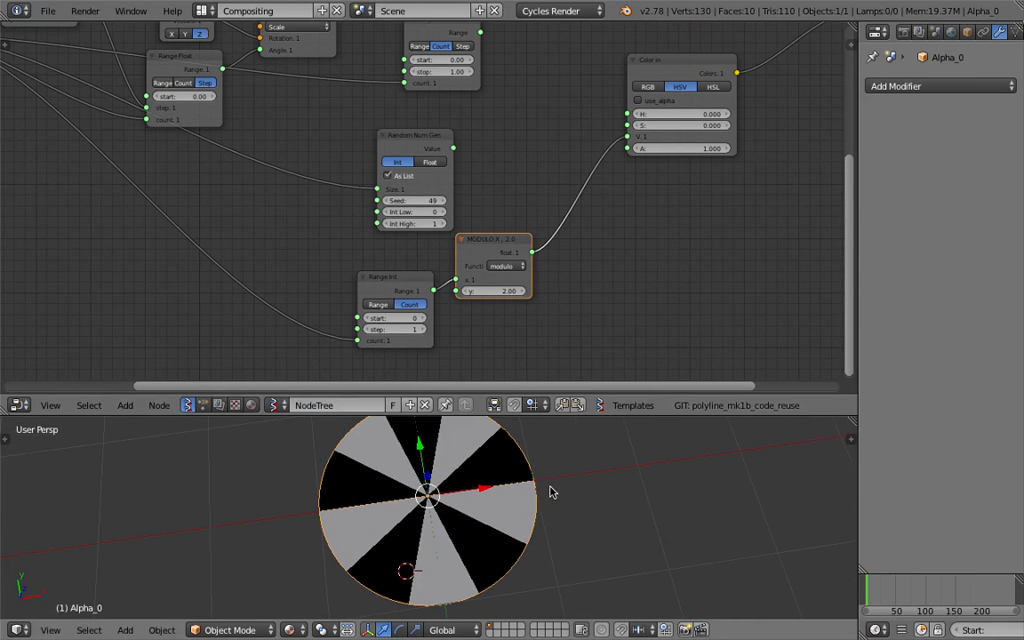
Enlarge the 3D viewport and deselect the pie
left_click_drag(559, 415, 558, 261)
middle_click_drag(542, 438, 525, 454)
scroll(551, 419, "up", 3)
key("a")
scroll(525, 455, "down", 5)
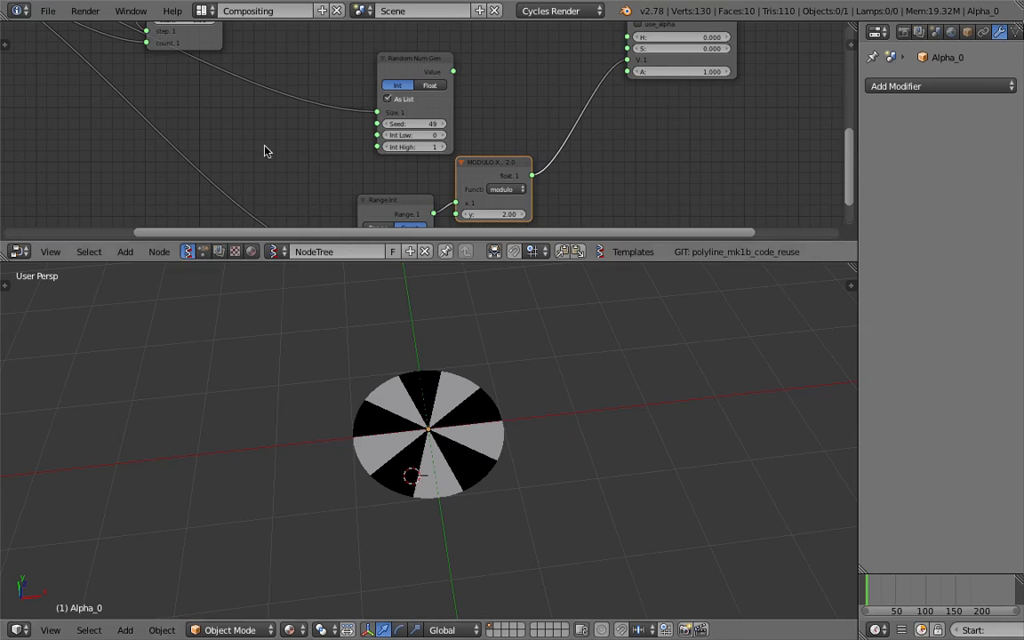
Give the node editor more room and set the slice-count integer to 48
middle_click_drag(258, 152, 480, 145)
scroll(288, 152, "down", 7)
middle_click_drag(411, 100, 334, 80)
left_click_drag(558, 267, 562, 364)
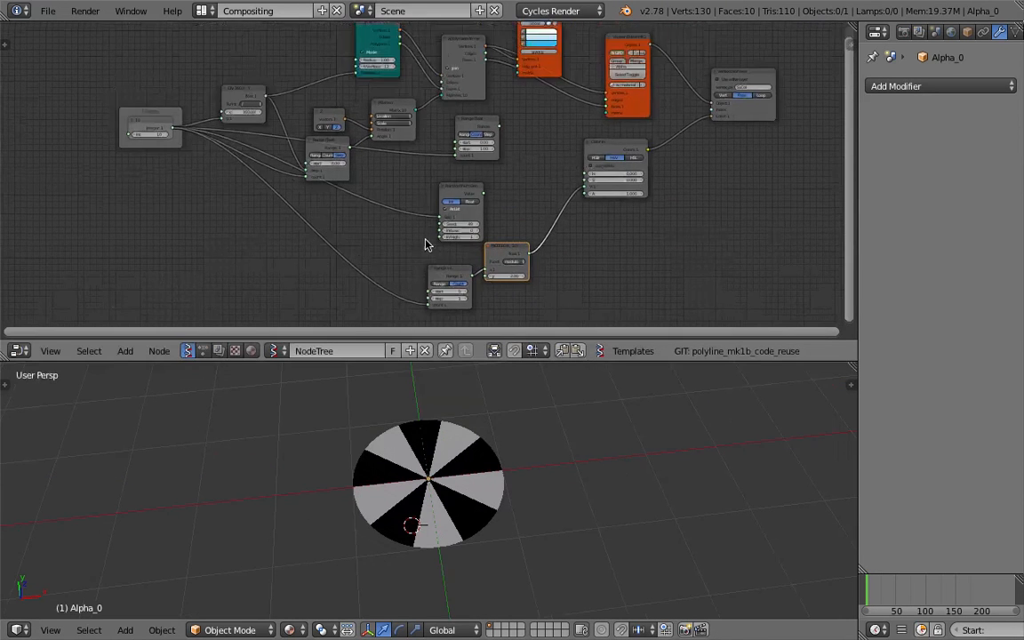
middle_click_drag(215, 132, 318, 107)
scroll(318, 107, "up", 6)
left_click_drag(222, 114, 273, 114)
left_click(229, 114)
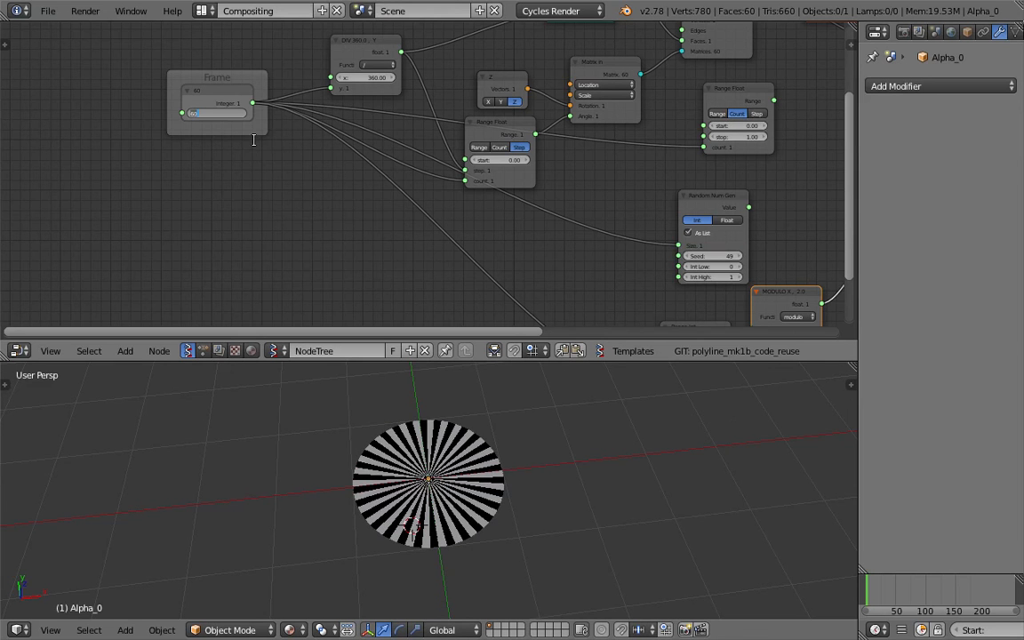
type("48")
key("Return")
Select the pie in the viewport and try rotating it
scroll(462, 475, "up", 3)
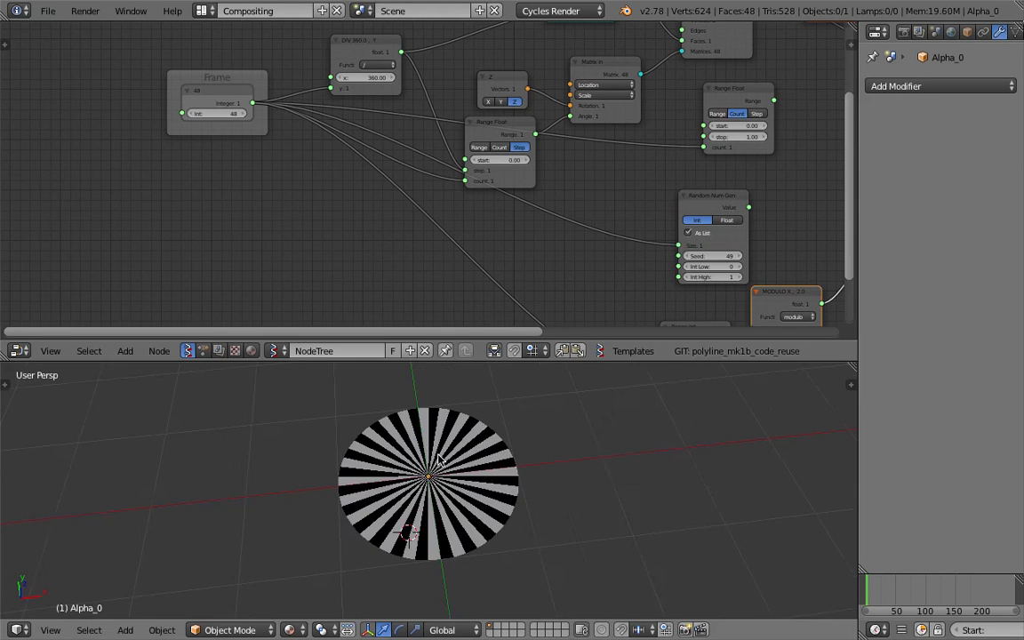
right_click(476, 482)
mouse_move(512, 503)
middle_mouse_down("shift")
mouse_move(457, 501)
mouse_move(498, 507)
middle_mouse_up("shift")
key("r")
right_click(473, 454)
scroll(498, 508, "down", 2)
scroll(548, 131, "down", 4)
middle_click_drag(548, 131, 300, 197)
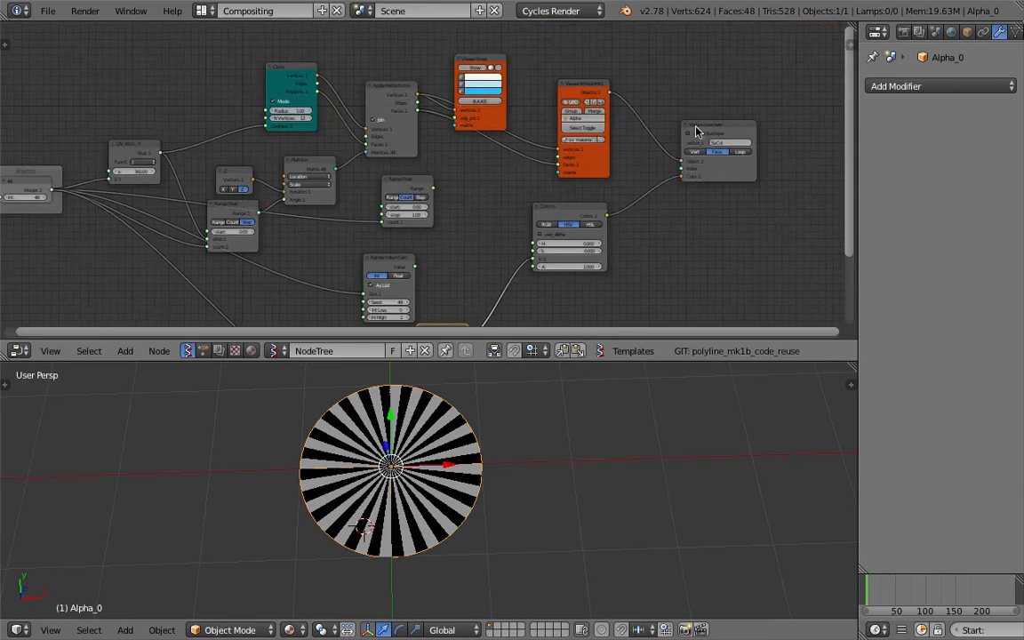
Move the Vertex color new, Viewer BMesh and Viewer Draw nodes higher in the node tree
middle_click_drag(696, 131, 622, 121)
left_click_drag(644, 114, 644, 72)
left_click_drag(503, 81, 504, 47)
middle_click_drag(504, 53, 504, 129)
scroll(504, 129, "up", 2)
left_click_drag(392, 172, 407, 123)
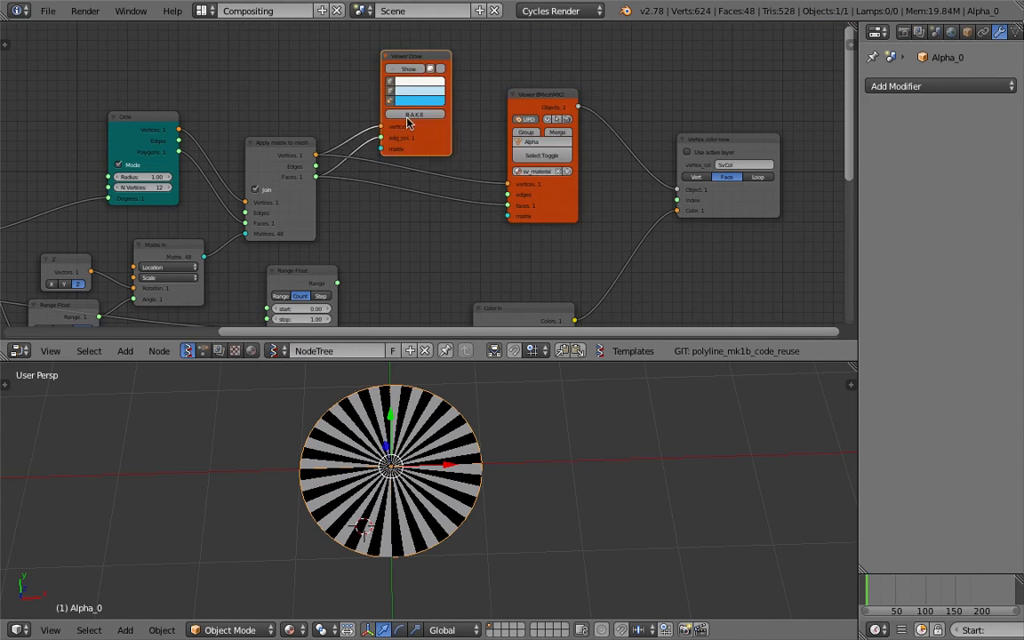
scroll(407, 122, "down", 2)
middle_click_drag(290, 58, 318, 119)
key("shift+a")
left_click(315, 119)
type("ma")
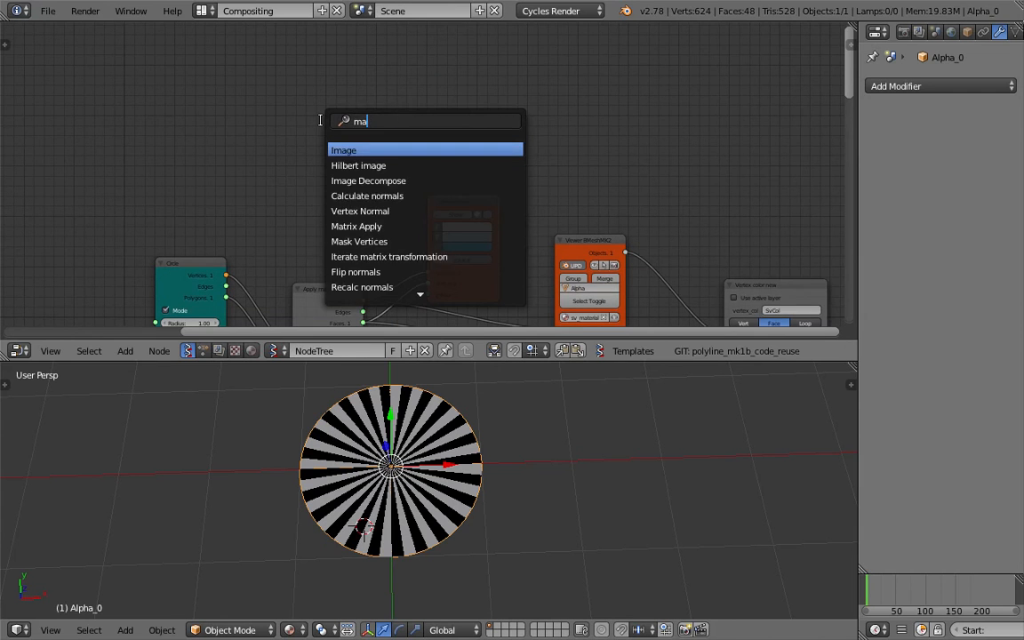
type("trix i")
key("Return")
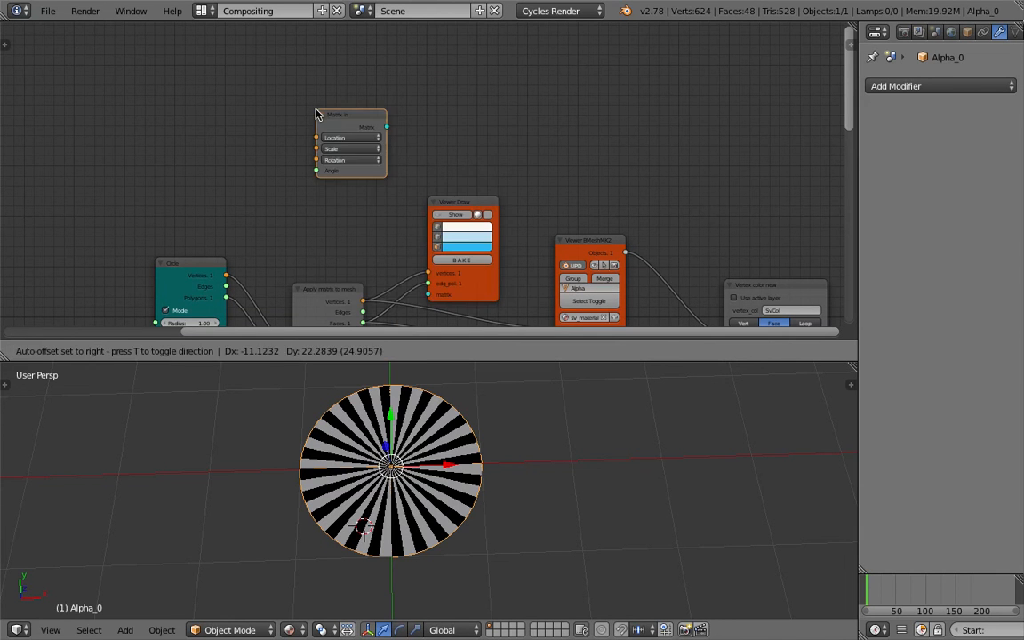
key("Escape")
Add a Plane node above the viewer nodes and connect its Vertices output to the Viewer BMesh matrix input
key("shift+a")
left_click(335, 132)
type("plane")
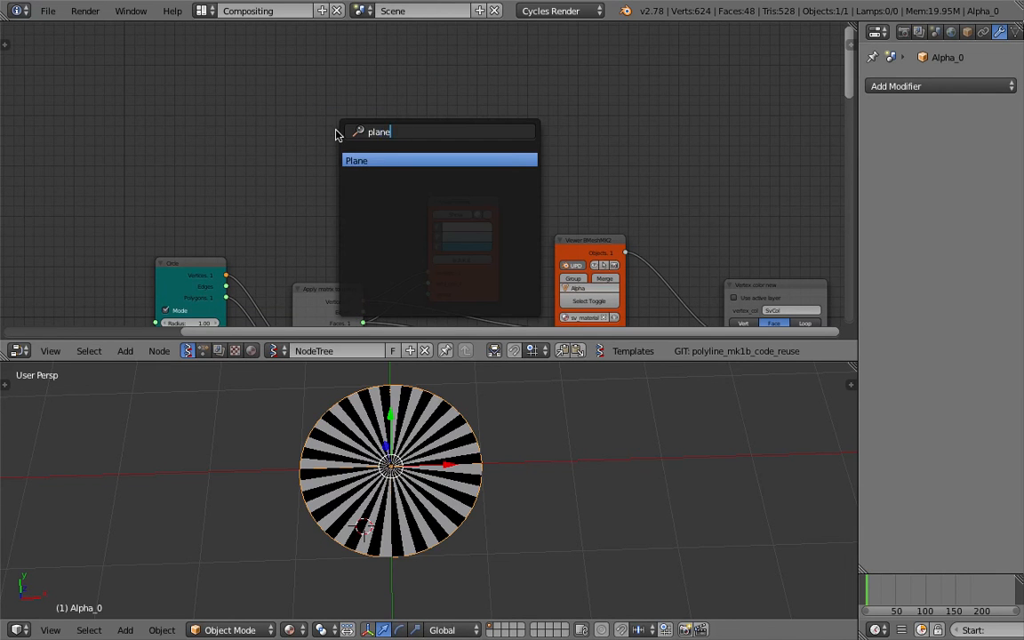
key("Return")
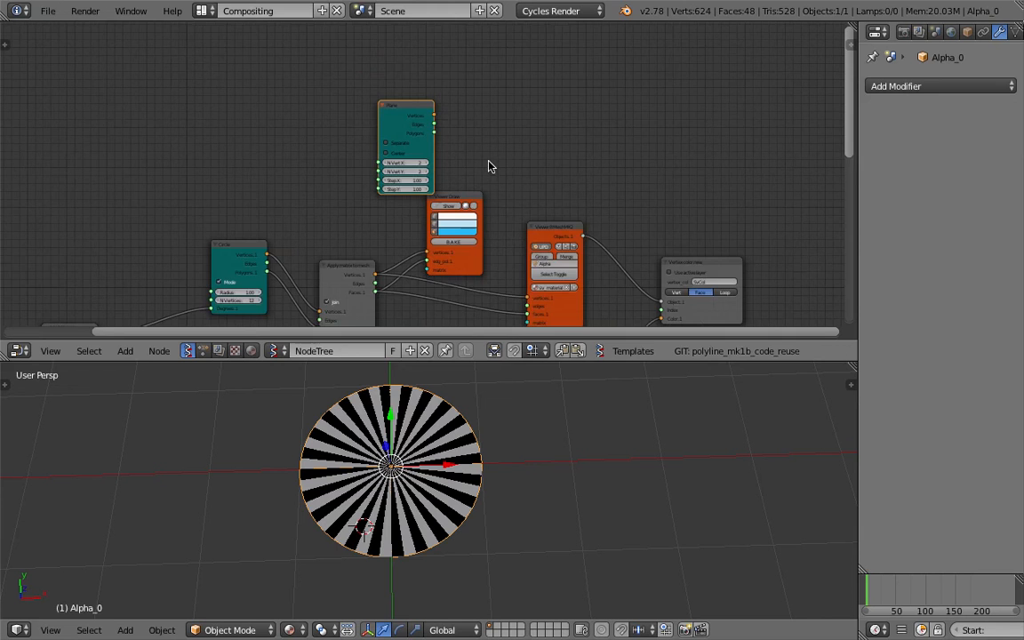
left_click(335, 64)
mouse_move(358, 65)
left_mouse_down()
mouse_move(466, 224)
mouse_move(513, 270)
left_mouse_up()
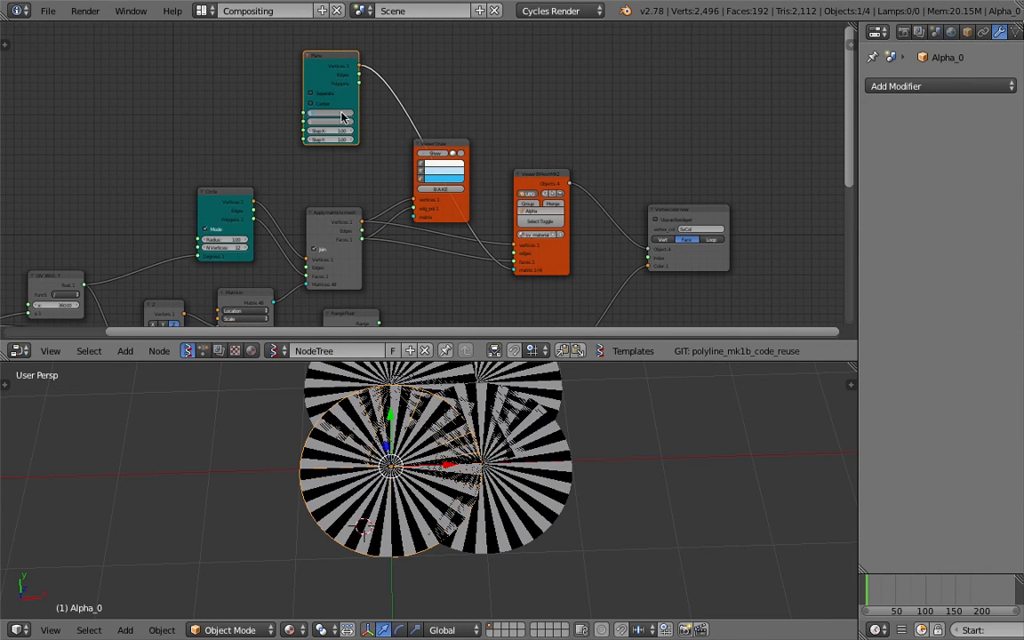
Set the Plane node to 5 vertices in X and Y and try a step of 10 in both directions
type("5")
key("Return")
left_click_drag(342, 129, 344, 138)
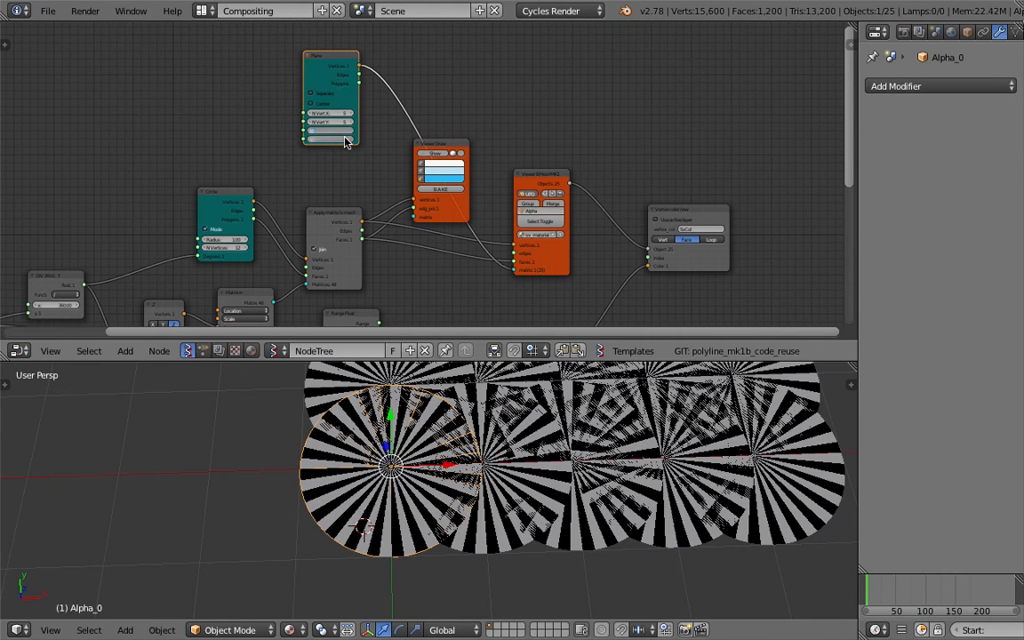
type("10")
key("Return")
Tighten the pie grid by trying Plane steps of 4 and 3 in X and Y, settling on 2
scroll(660, 459, "down", 8)
left_click_drag(583, 448, 446, 473, "shift")
left_click_drag(345, 130, 345, 138)
type("4")
key("Return")
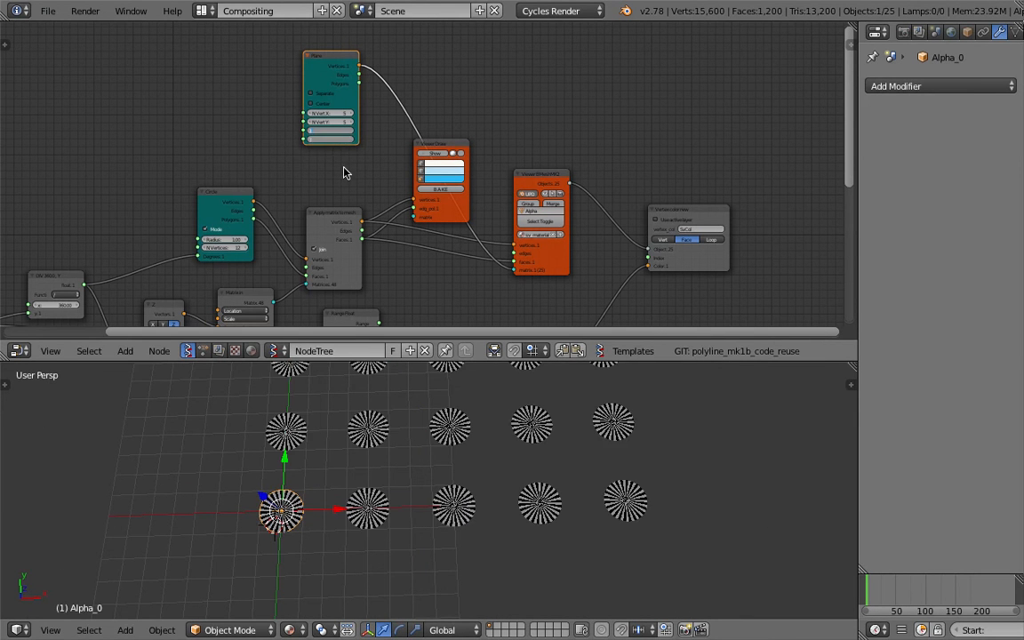
type("3")
key("Return")
scroll(480, 533, "up", 6)
left_click_drag(342, 131, 342, 140)
type("2")
key("Return")
Enlarge the 3D viewport, show the pie grid from the top and deselect everything
scroll(404, 457, "down", 2)
middle_click_drag(409, 459, 494, 477, "shift")
left_click(46, 629)
left_click_drag(597, 360, 604, 280)
left_click(50, 629)
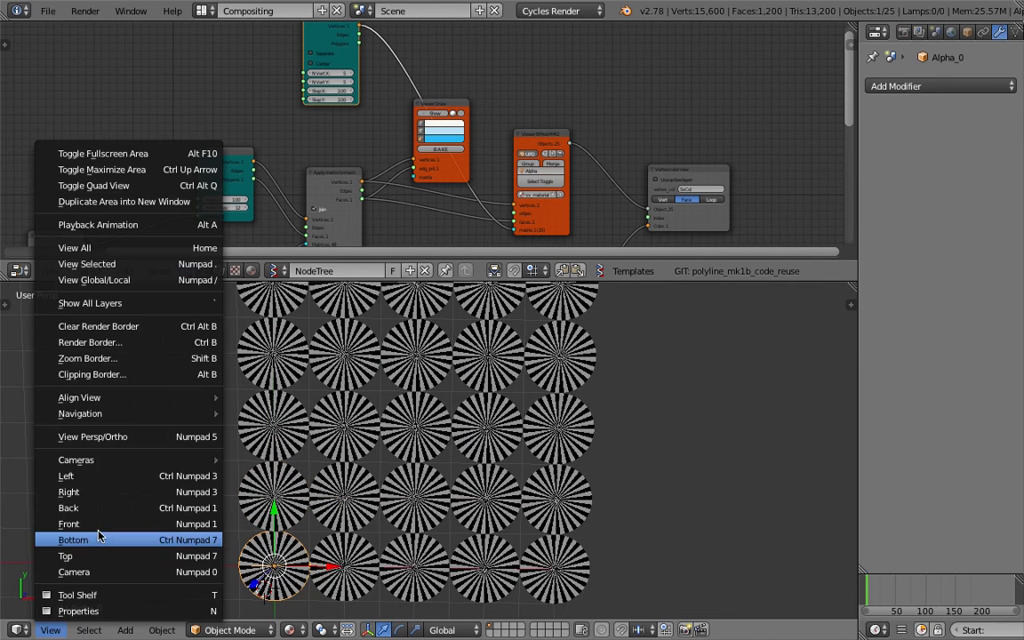
left_click(100, 557)
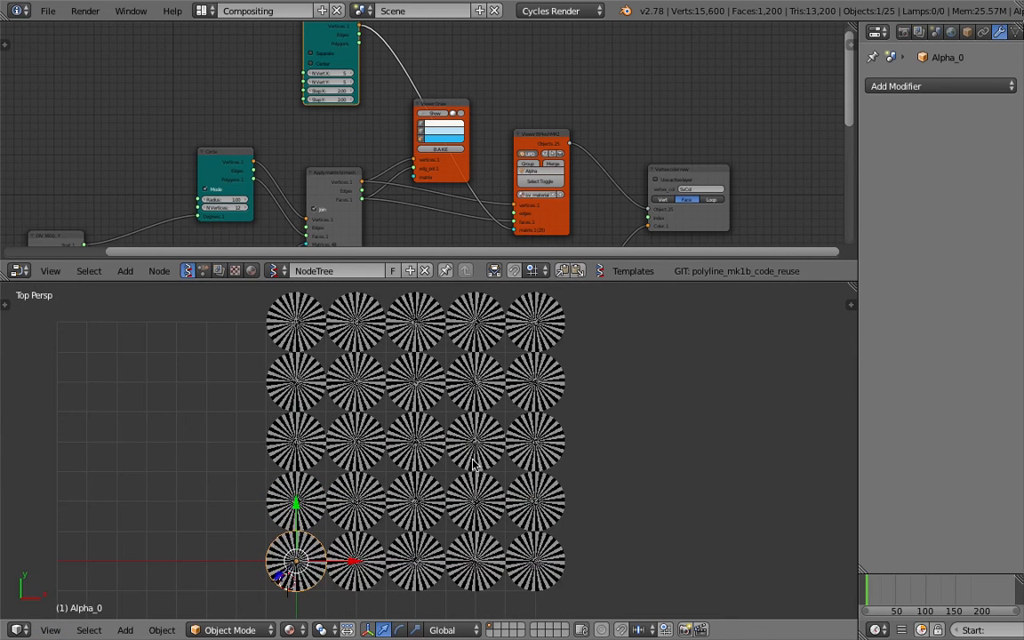
key("a")
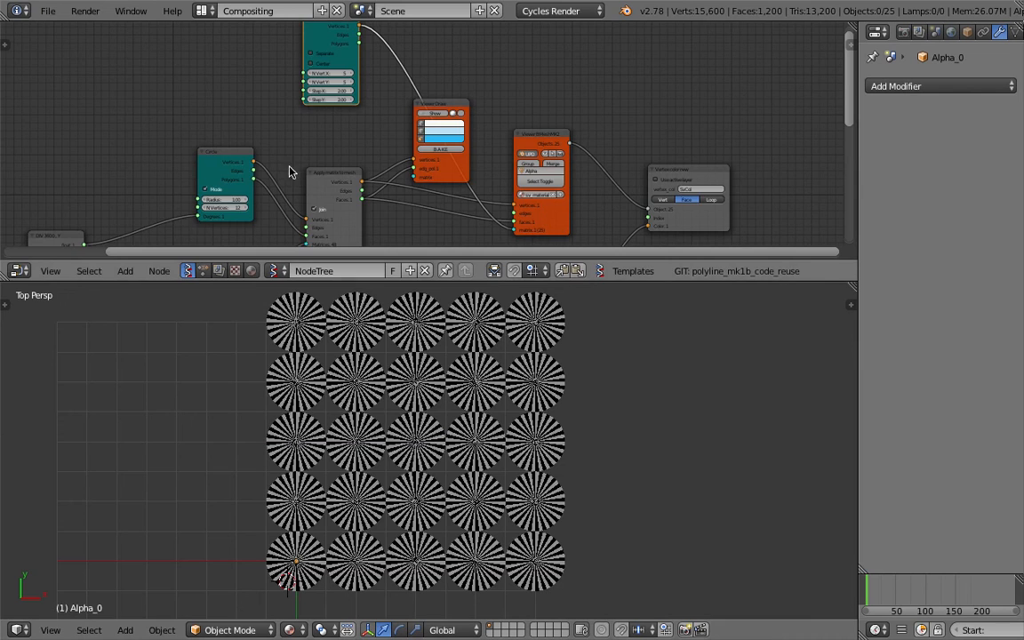
Move the Circle node up and away from the Apply matrix to mesh node
middle_click_drag(241, 181, 273, 171)
scroll(270, 171, "up", 6)
left_click_drag(166, 149, 141, 119)
middle_click_drag(179, 135, 253, 94)
scroll(254, 95, "down", 6)
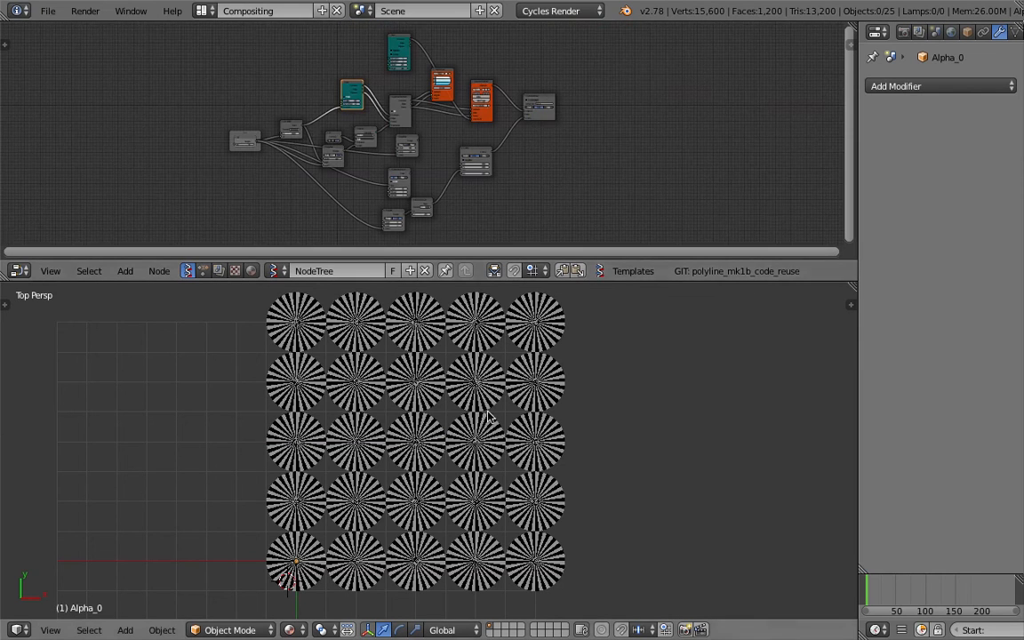
Examine the grid of pies up close and at an angle, and return to the top view
scroll(482, 419, "up", 12)
middle_click_drag(440, 502, 524, 476)
scroll(459, 479, "down", 8)
scroll(459, 483, "down", 3)
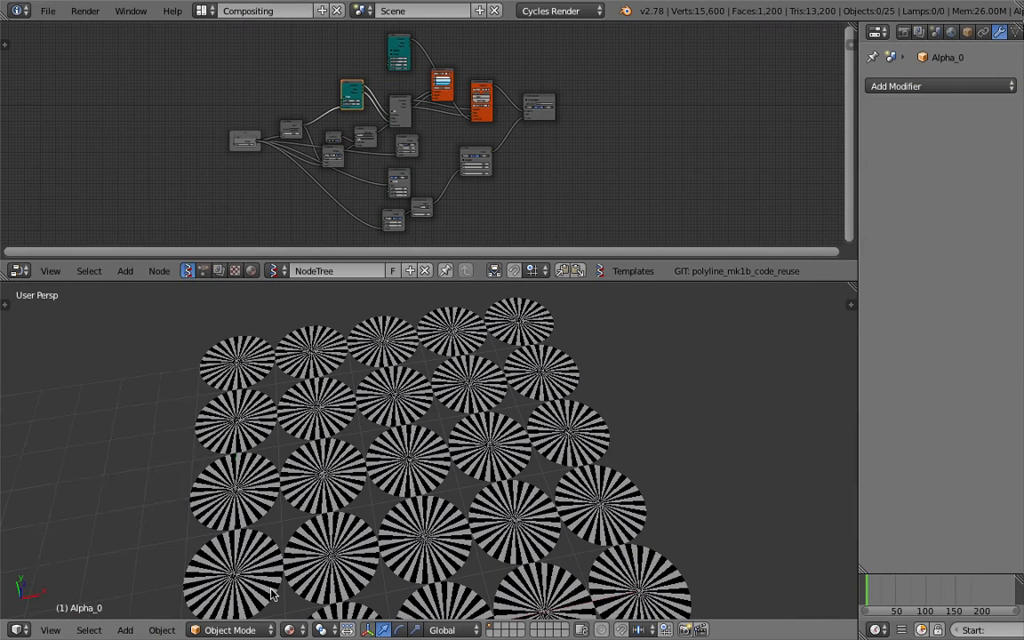
left_click(50, 630)
left_click(98, 553)
scroll(507, 430, "down", 5)
scroll(508, 431, "up", 3, "shift")
scroll(512, 444, "up", 1)
scroll(533, 449, "up", 3)
scroll(586, 429, "down", 4, "shift")
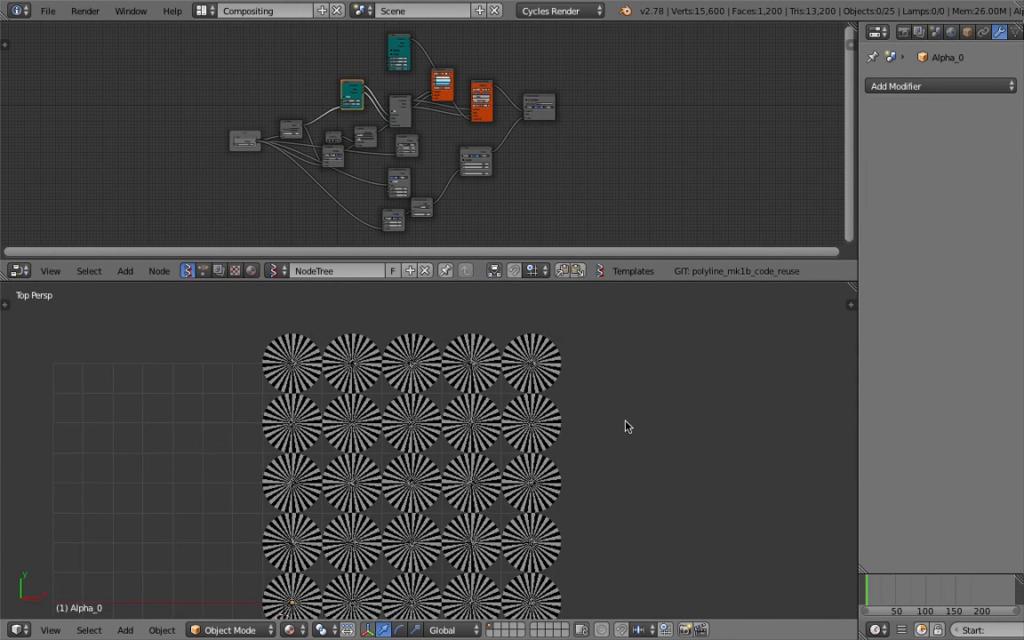